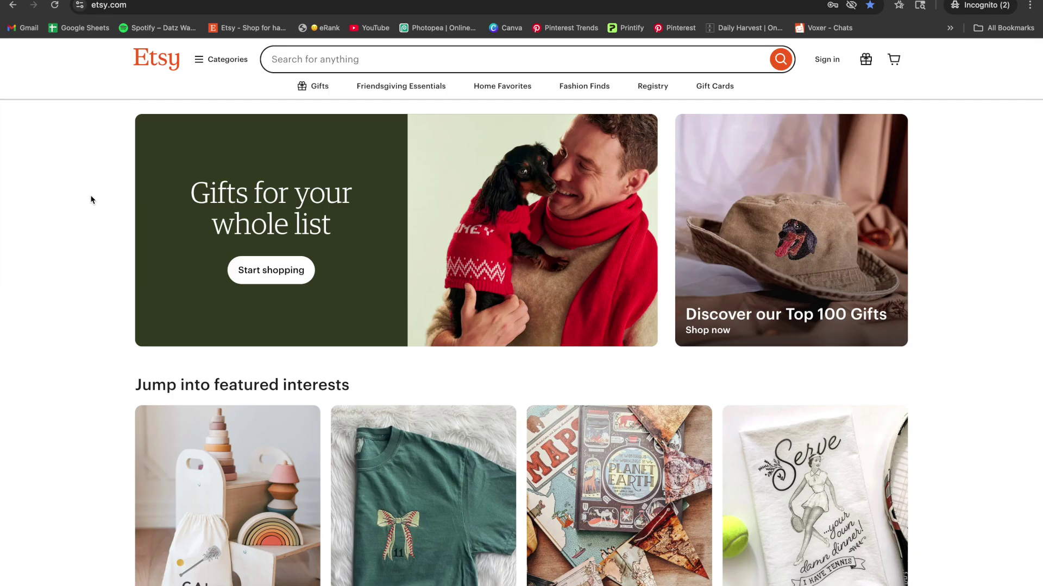
Step: Search Etsy for 'fall design png' listings
left_click(315, 59)
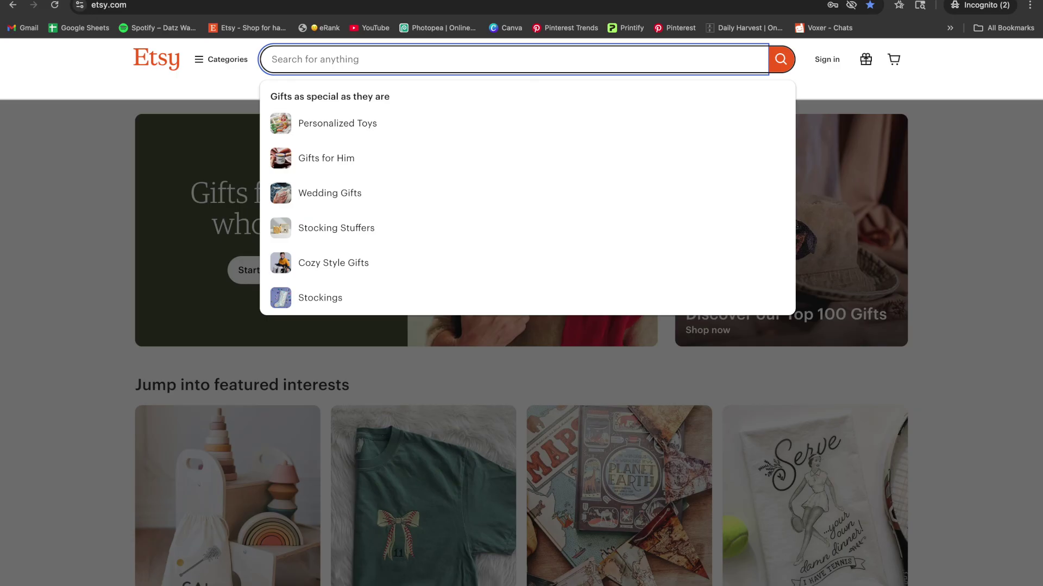
type("fall des")
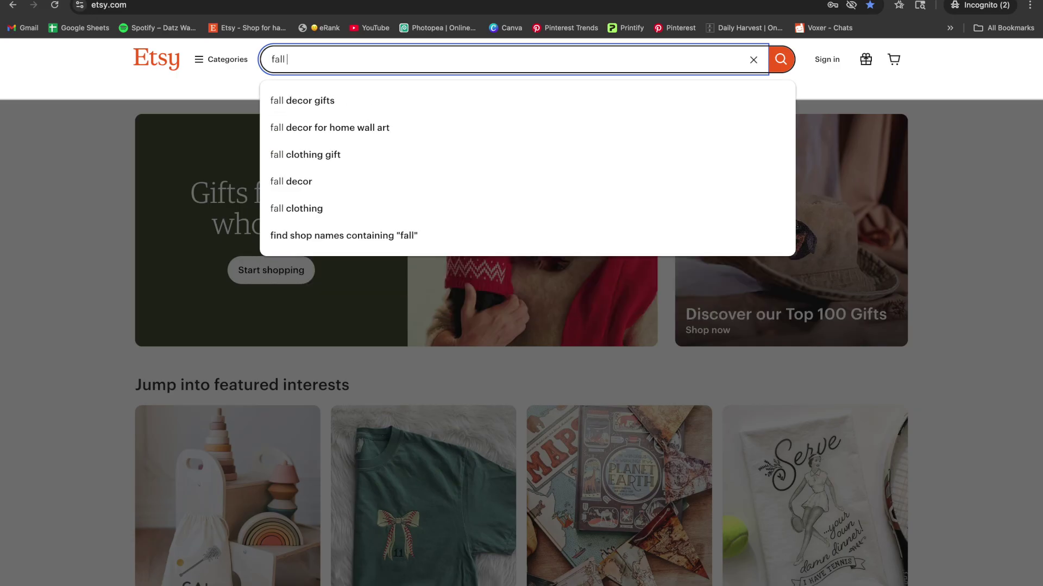
type("ign")
left_click(305, 130)
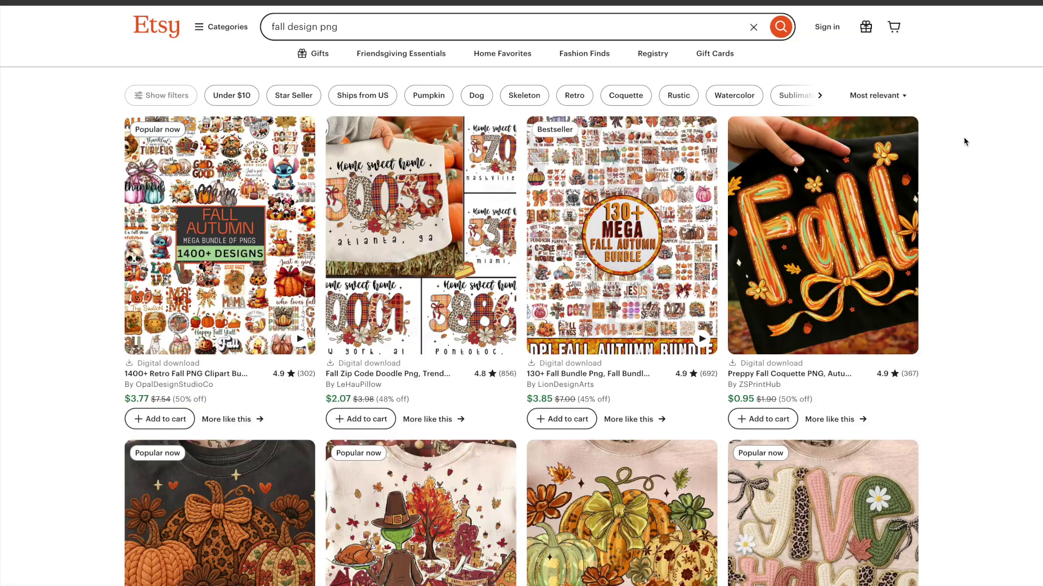
Step: Scroll through the fall design PNG results, viewing the knitted and embroidered-style listings
scroll(966, 140, "down", 3)
scroll(964, 140, "down", 4)
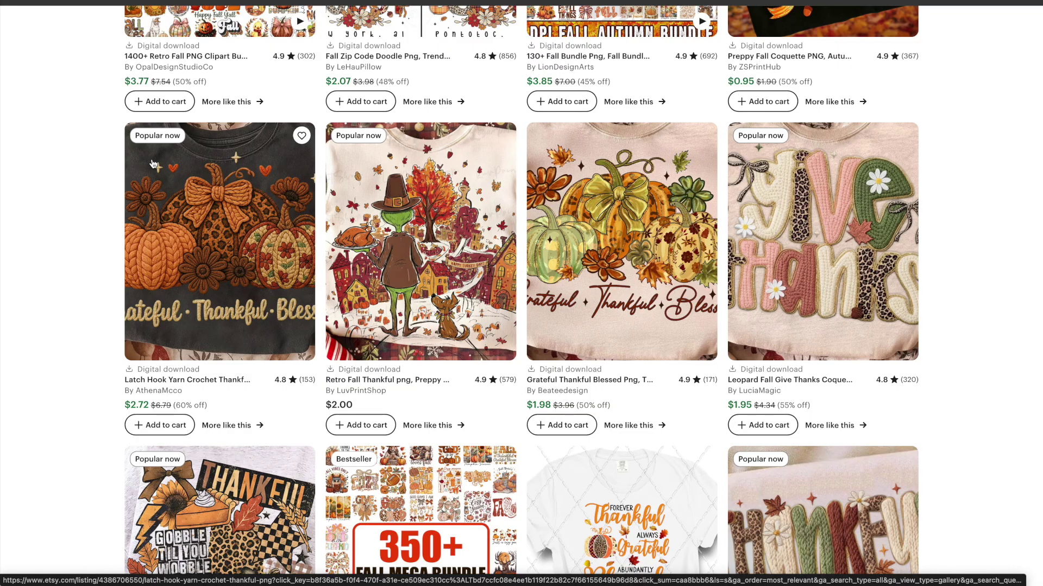
scroll(782, 163, "down", 5)
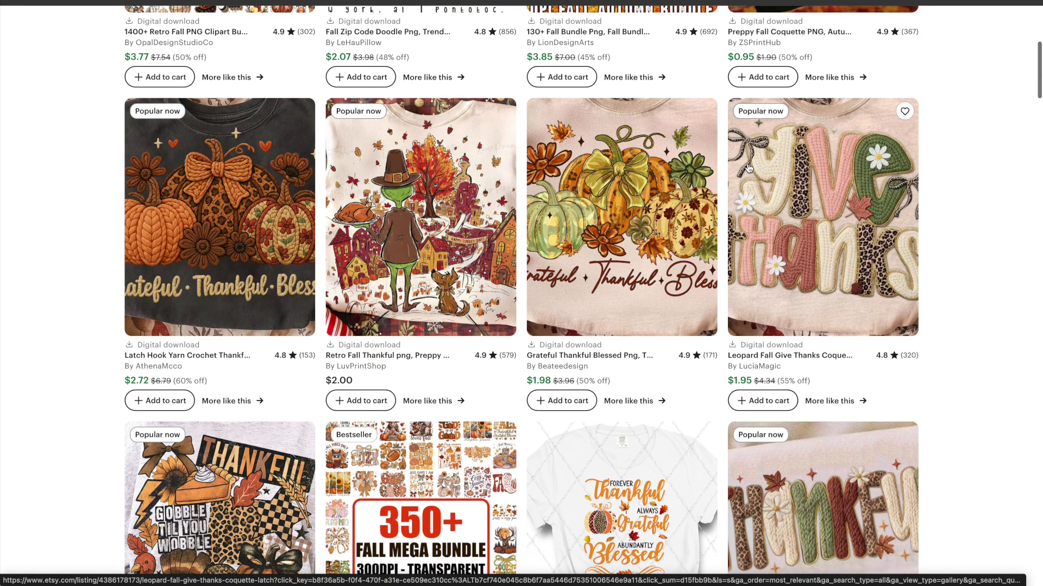
scroll(771, 180, "down", 15)
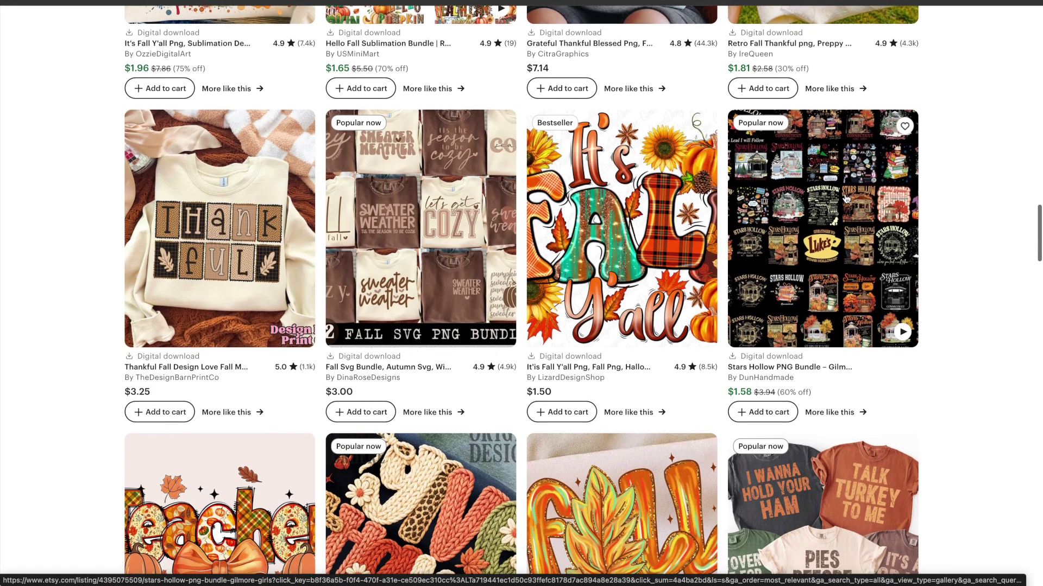
scroll(846, 199, "up", 8)
scroll(846, 199, "up", 5)
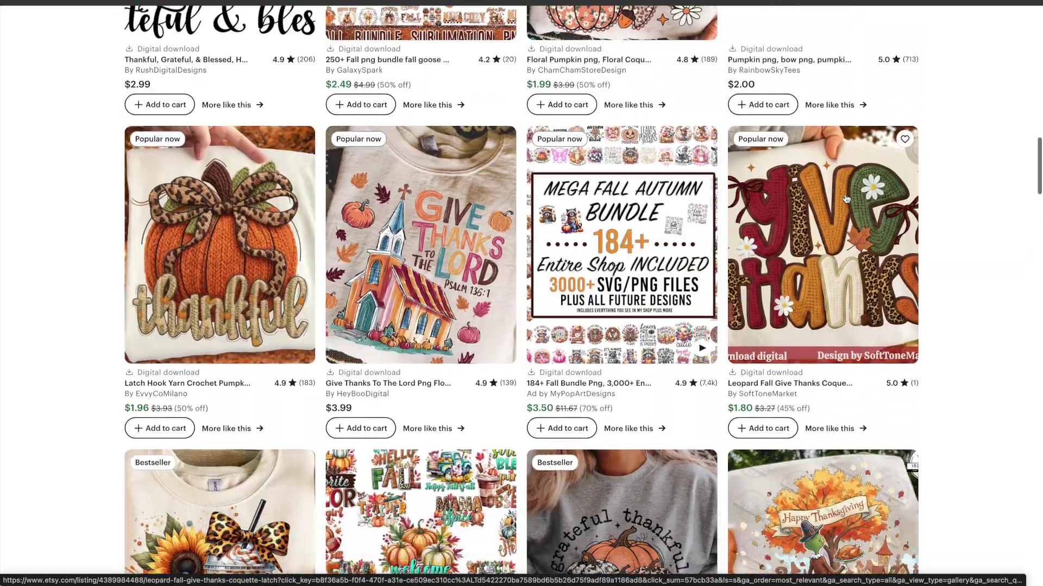
scroll(448, 166, "down", 15)
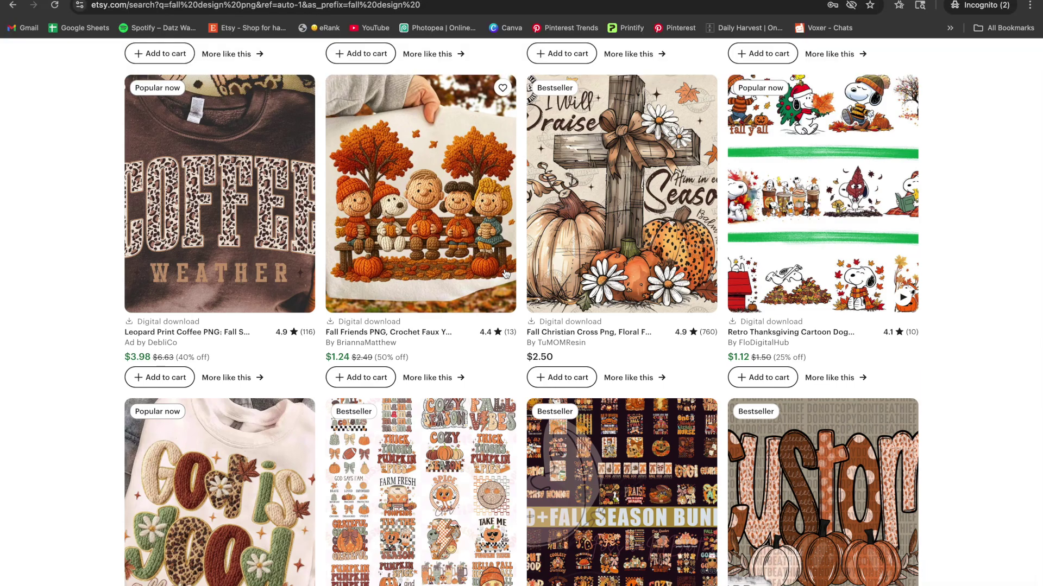
scroll(482, 246, "down", 1)
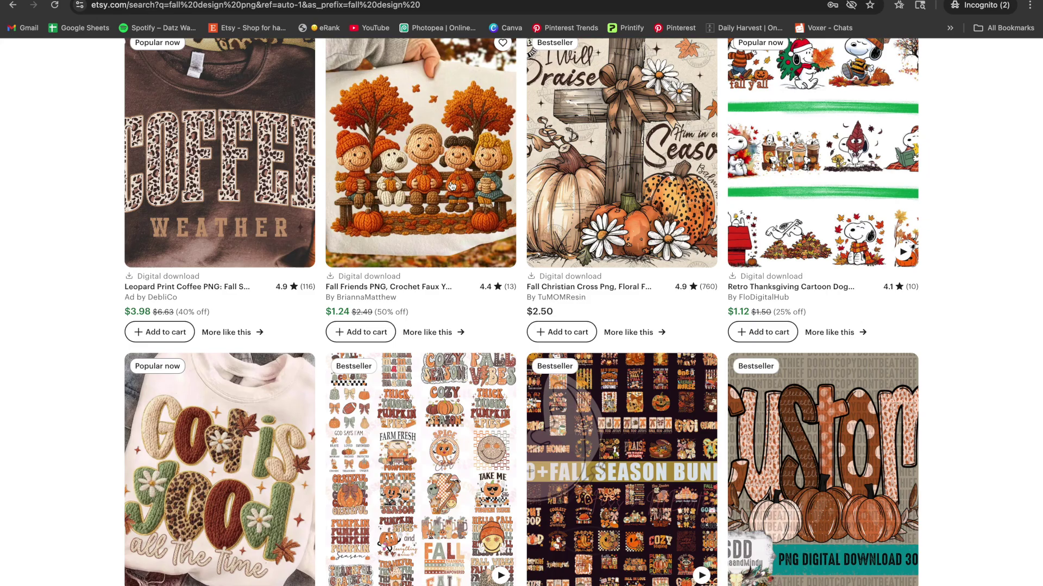
scroll(451, 186, "down", 6)
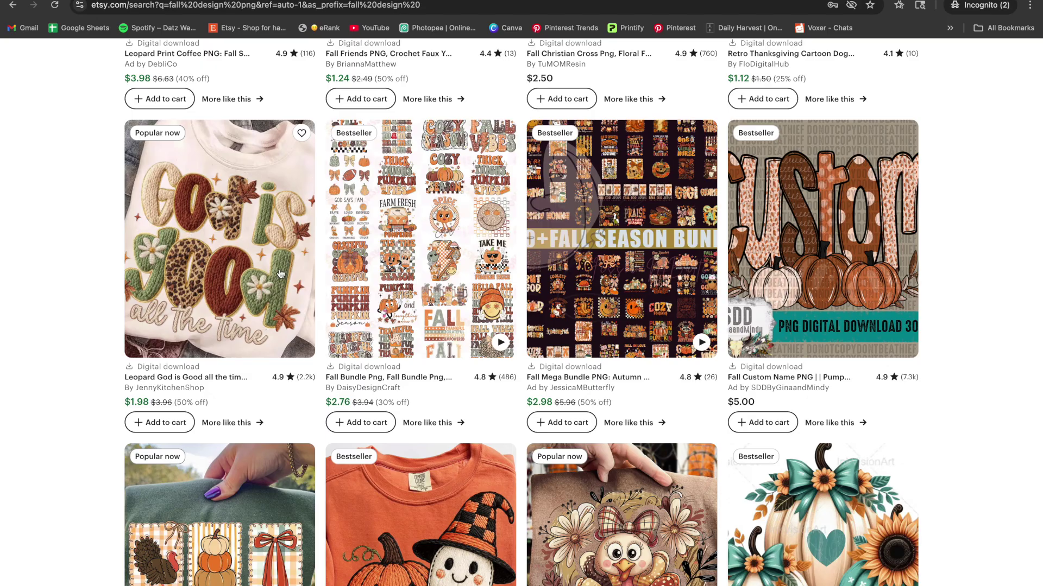
scroll(380, 435, "down", 2)
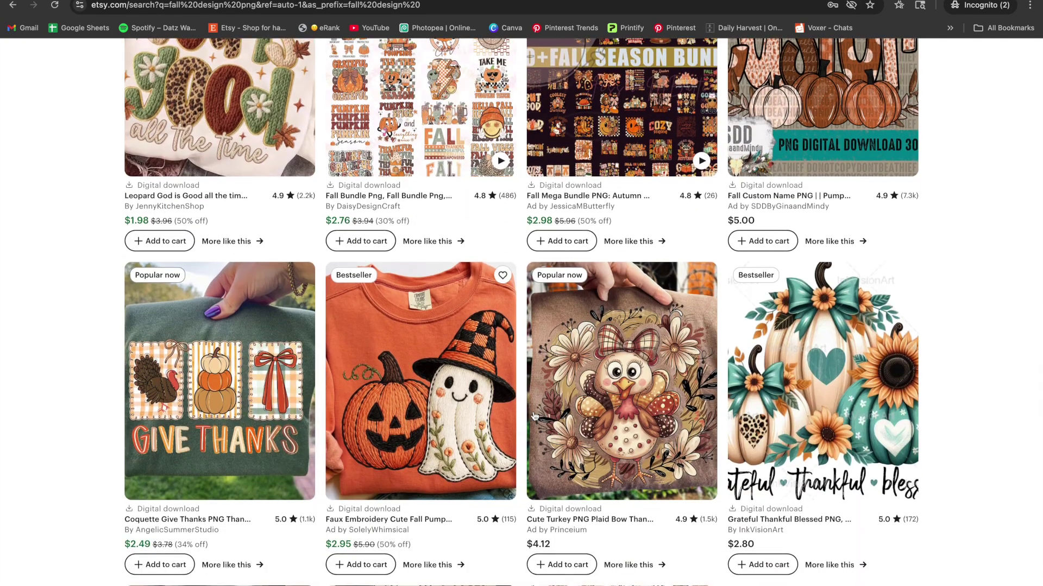
scroll(453, 345, "down", 2)
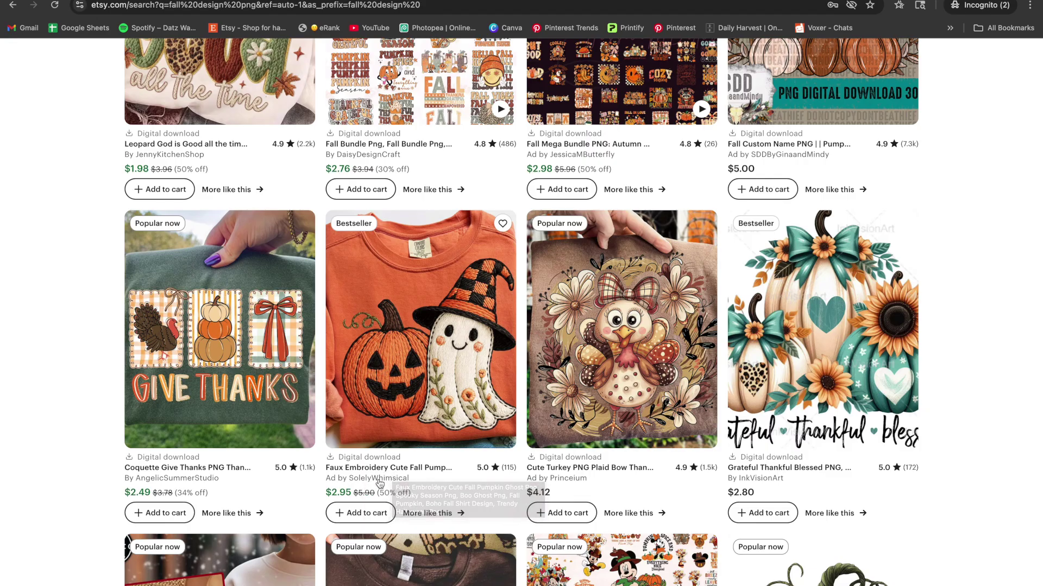
scroll(454, 481, "down", 10)
scroll(454, 470, "down", 1)
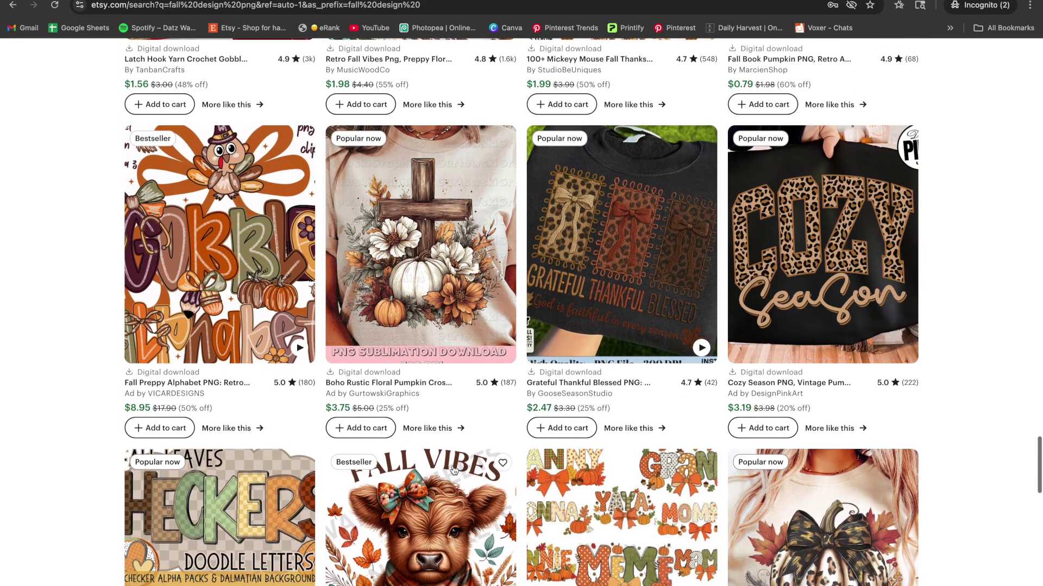
scroll(549, 249, "down", 2)
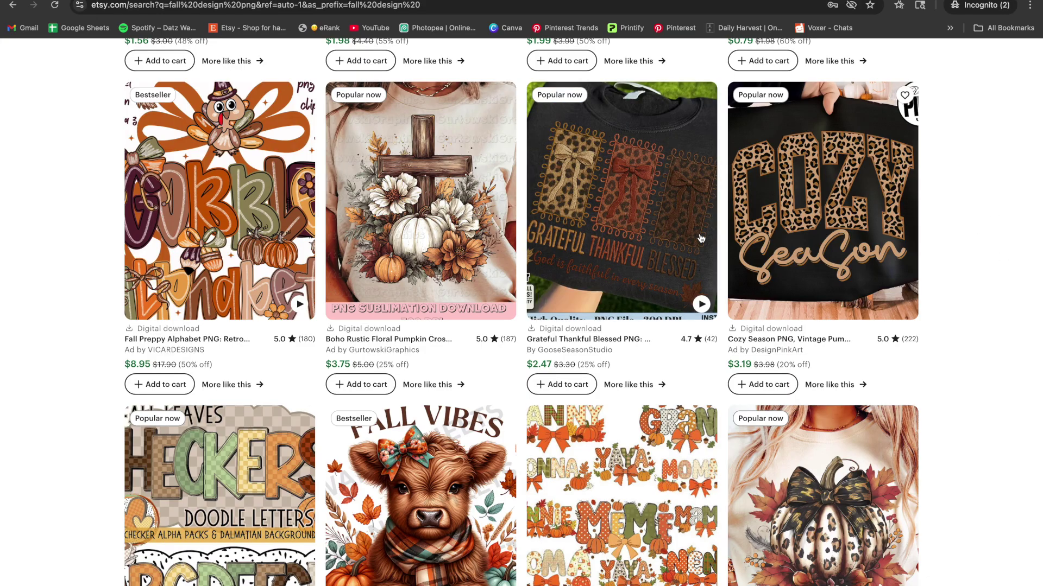
scroll(959, 305, "down", 10)
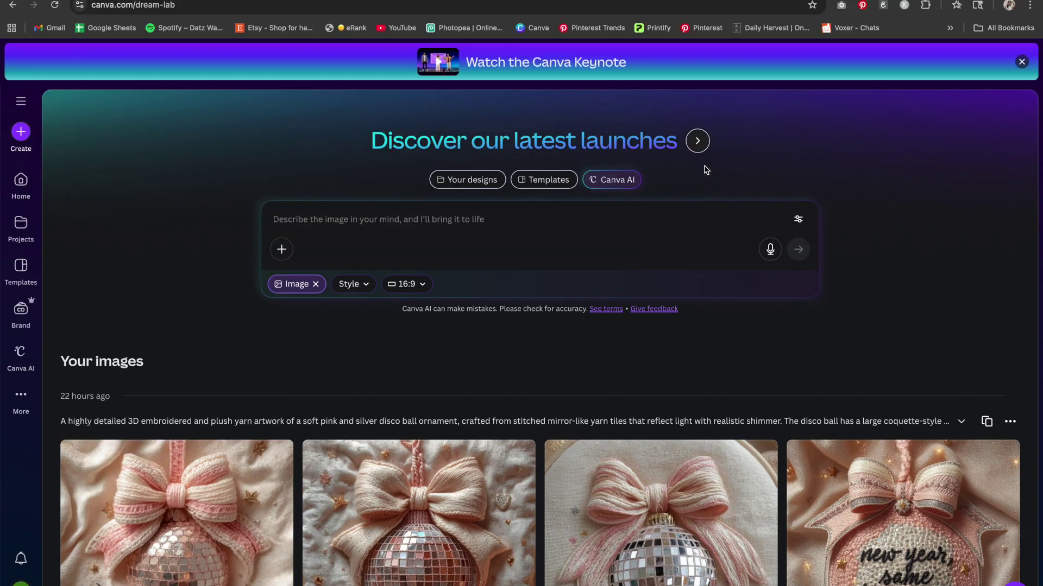
Step: Go to Canva AI, switch to Image generation, and focus the prompt box
left_click(20, 353)
left_click(352, 284)
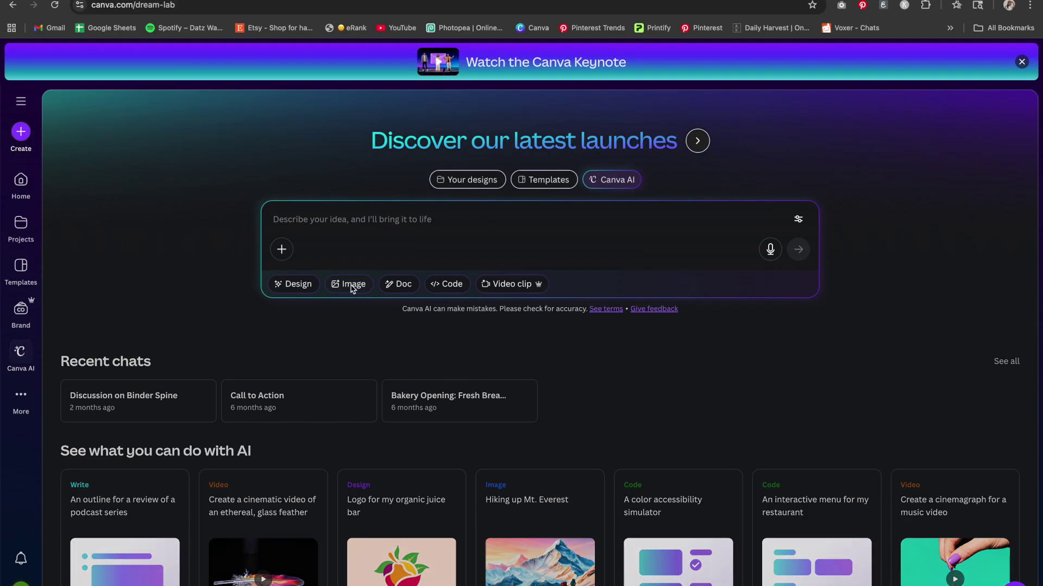
left_click(306, 214)
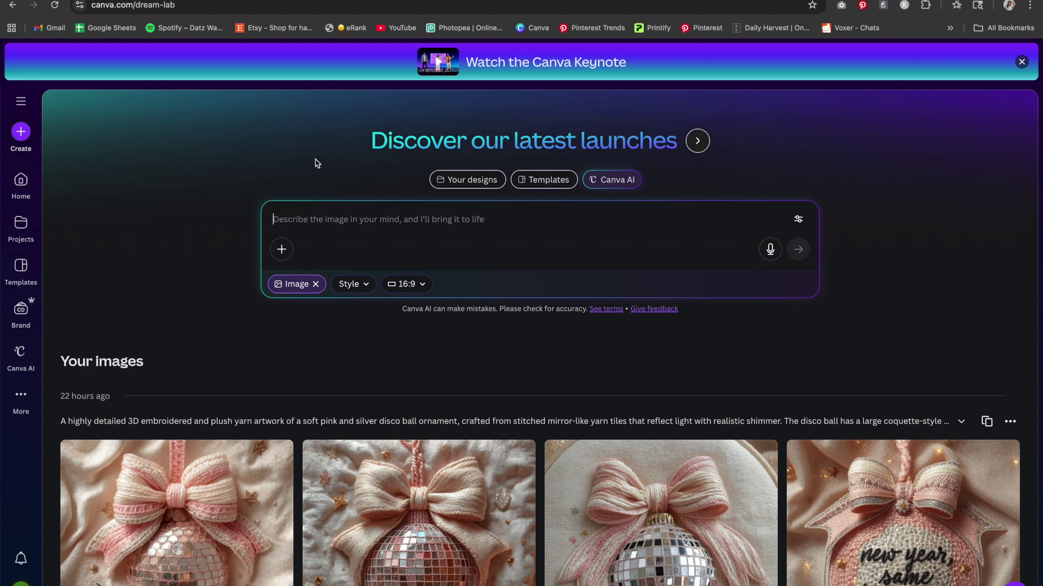
left_click(346, 223)
Step: Generate images from the knitted reindeer Santa-hat prompt with no style and 1:1 ratio
type("A highly detailed flat 3D image of the head of a reindeer, crafted entirely from thick big knitting yarn, in a traditional pattern, wearing a red and white Santa hat, on a clean white background. The reindeer’s face is made from thick knitted yarn panels in warm brown tones with a cream-colored muzzle and darker brown ears. Its antlers should be sculpted from tightly twisted tan yarn, with clearly visible knit direction that follows the natural curve of each tine. A bright red yarn nose adds a festive touch. Textures should look soft and realistic, with defined stitch ridges and gentle shadows between each strand of yarn. The Santa hat is knitted from bright red yarn with a ribbed white brim and a fluffy white pom-pom, sitting slightly tilted for a playful expression. Lighting is soft and diffused to emphasize yarn depth, surface dimension, and cozy handmade charm.")
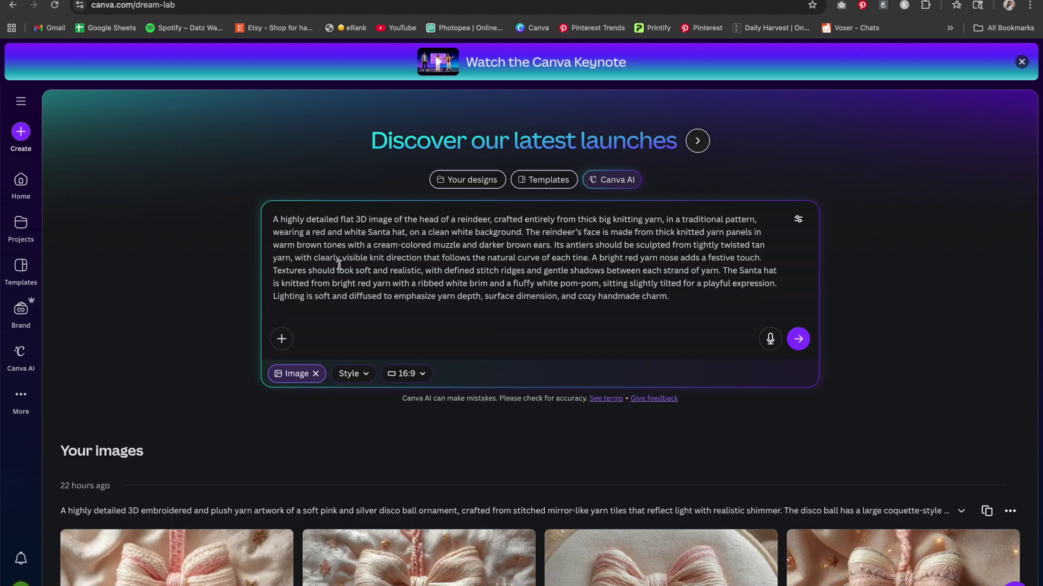
left_click(353, 375)
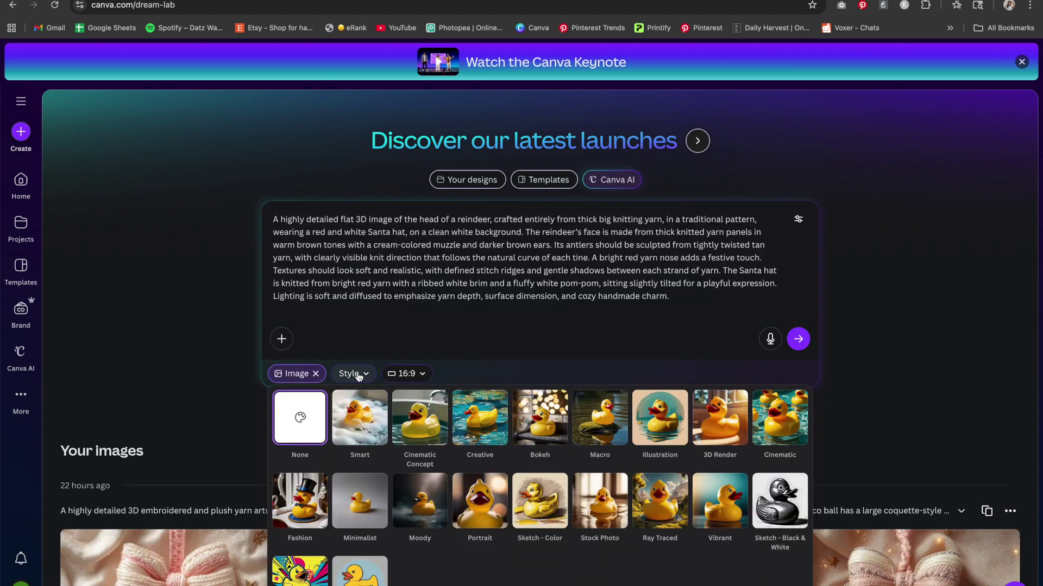
left_click(301, 419)
left_click(407, 373)
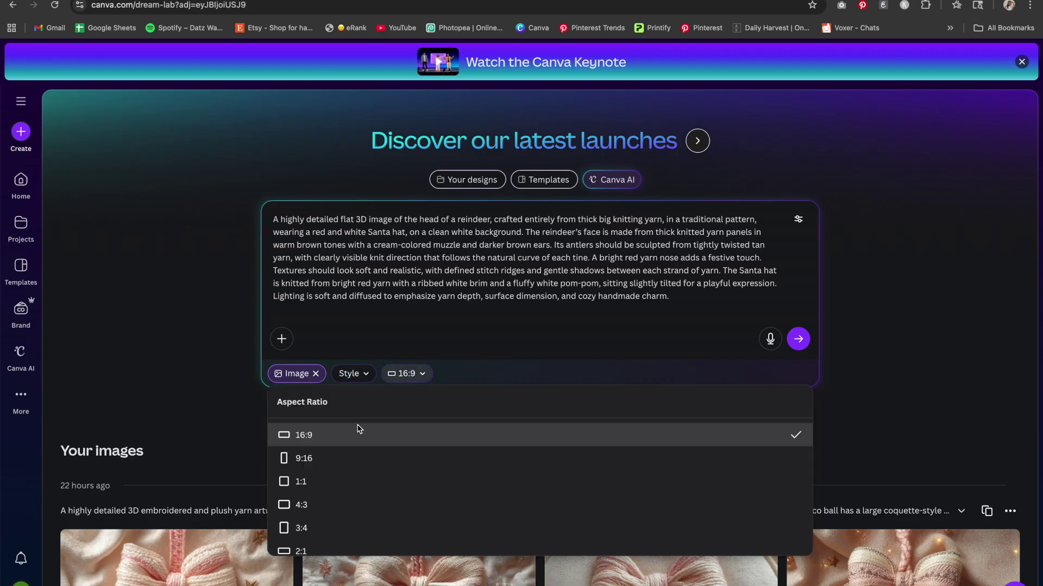
left_click(317, 485)
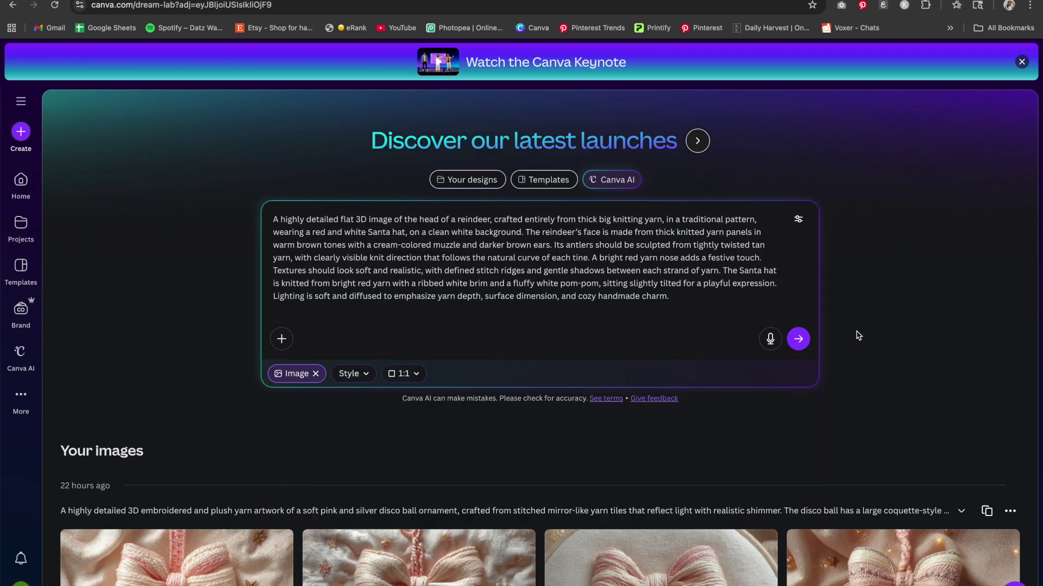
left_click(797, 340)
Step: Preview the first generated reindeer image up close, then close it
scroll(943, 294, "down", 5)
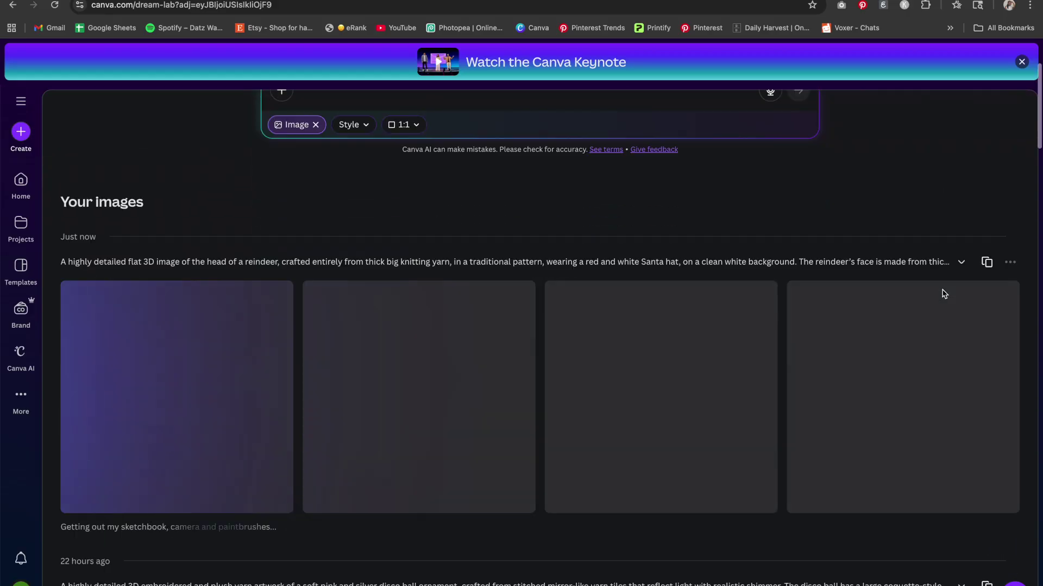
scroll(834, 321, "up", 1)
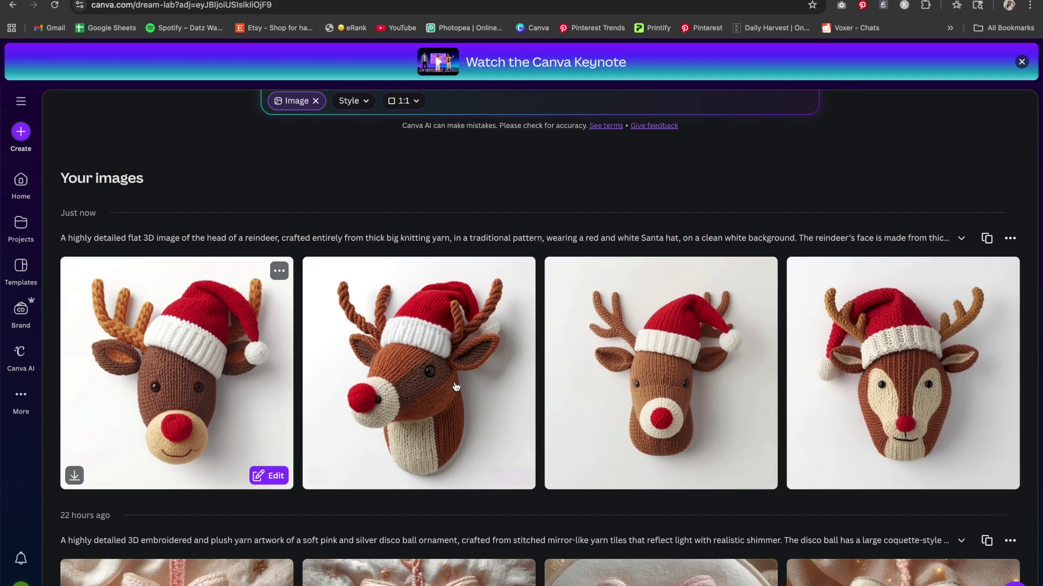
left_click(223, 336)
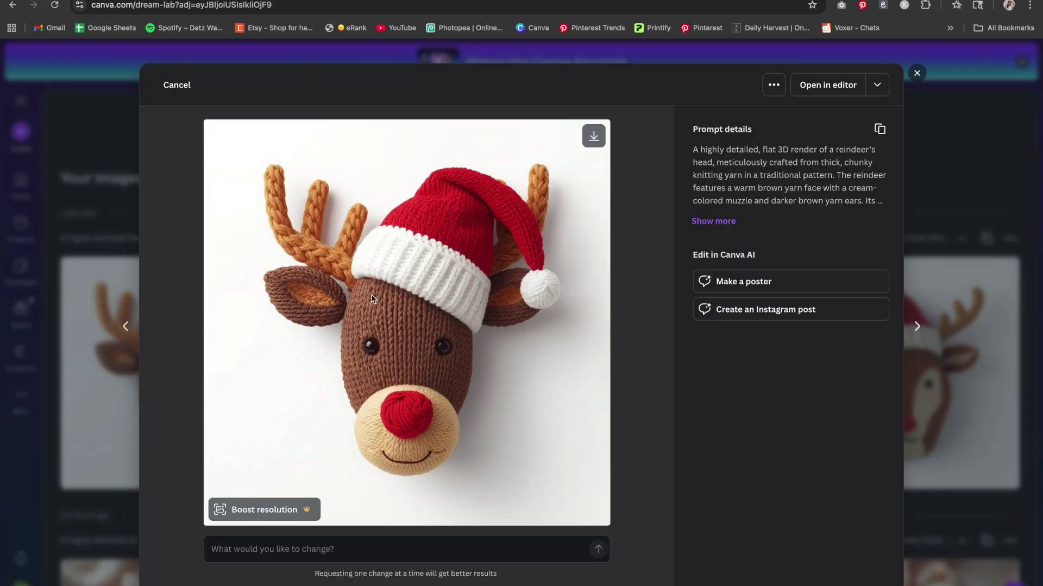
left_click(922, 76)
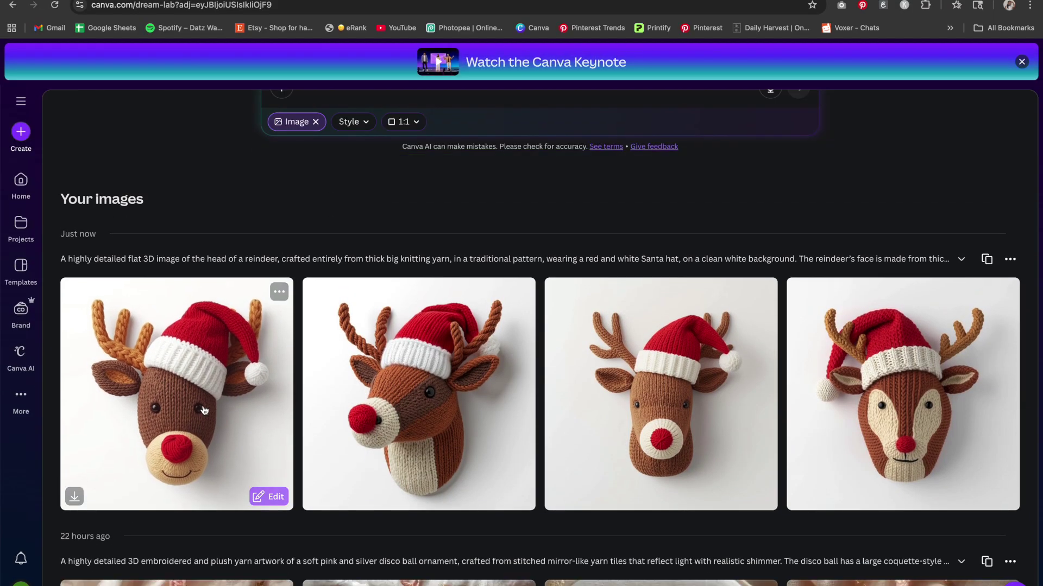
Step: Paste the knitted snowman prompt and submit it for generation
scroll(477, 226, "up", 3)
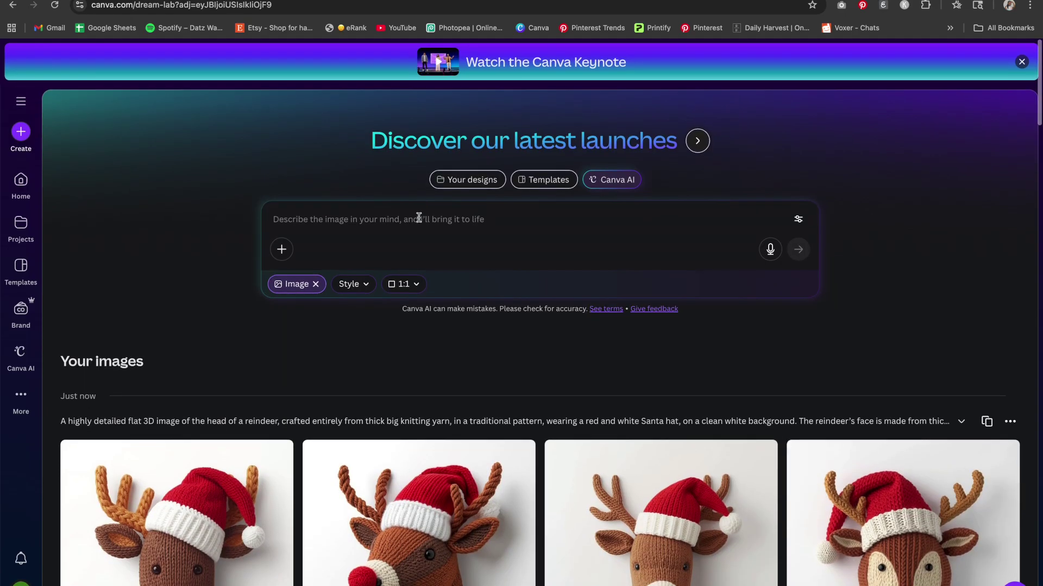
left_click(418, 217)
type("A highly detailed flat 3D image of a cheerful snowman crafted entirely from thick big knitting yarn, in a traditional pattern, placed on a clean white background. The snowman’s body is formed from soft white yarn stitched in round, looped patterns that imitate the curves of snowballs, with light gray undertones adding shadow and depth between stitches. His face includes small black yarn eyes made from tightly coiled thread, a textured orange carrot nose built from spiraled stitches, and a stitched black smile curving gently upward. Around his neck is a bright red knitted scarf, its tassels created with small dangling yarn strands that twist naturally. Atop his head sits a green ribbed beanie with a fluffy white pom-pom, knit from fine alternating rows of thread. Every yarn surface appears soft and dimensional, with clearly visible stitch direction and mild shading that enhances the cozy, handmade character. Lighting is soft and diffused to highlight the contours and thread texture, giving the snowman a warm and joyful presence.")
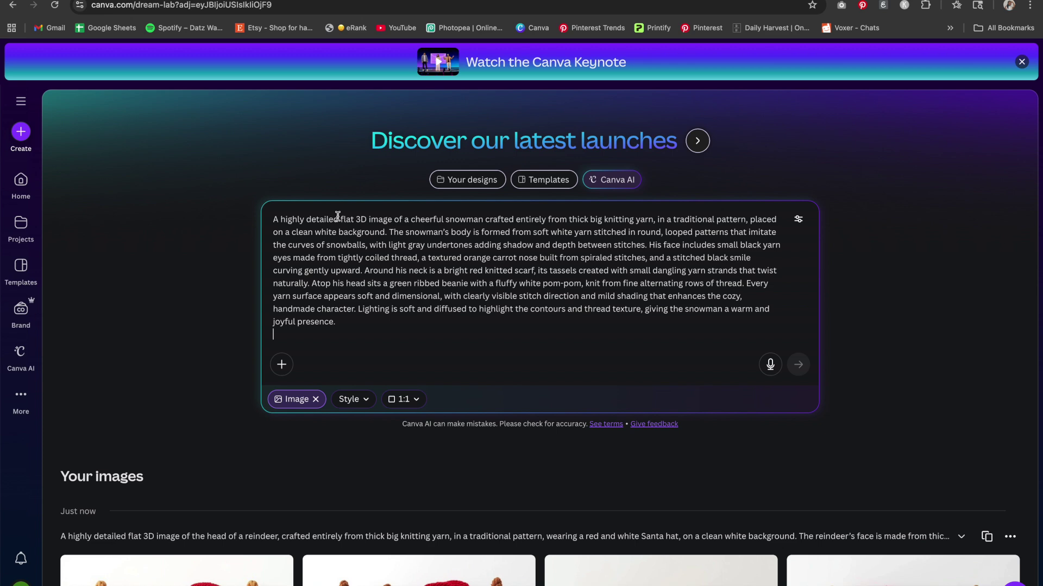
key("Return")
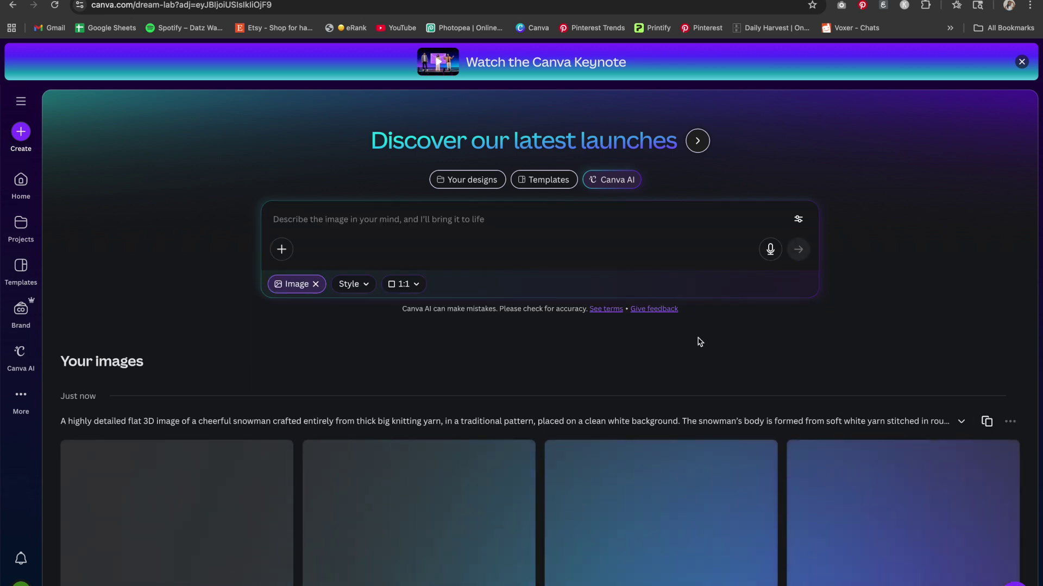
Step: Preview the fourth snowman image enlarged, then return to the prompt box
scroll(700, 341, "down", 3)
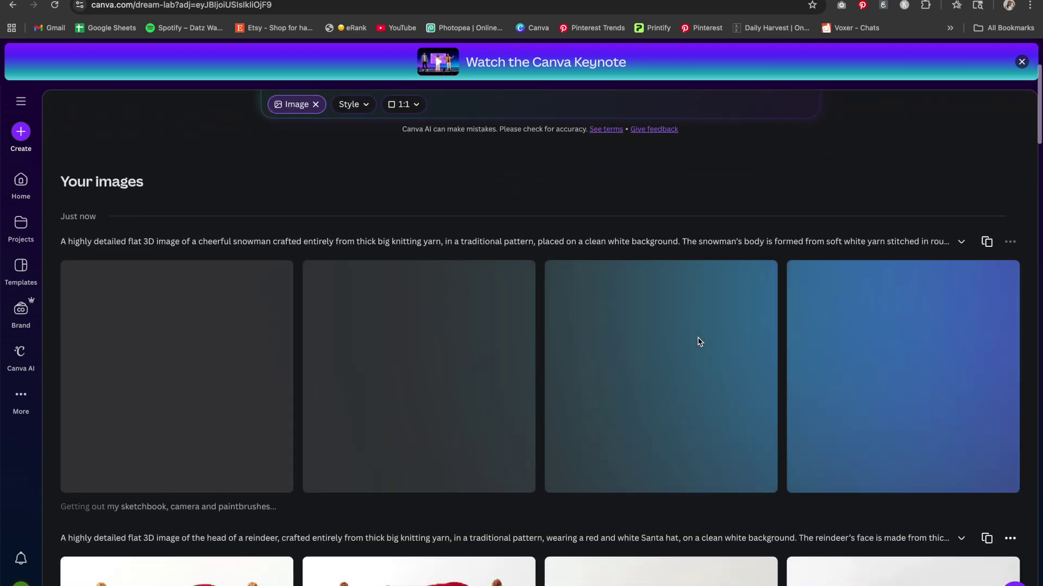
scroll(784, 233, "down", 2)
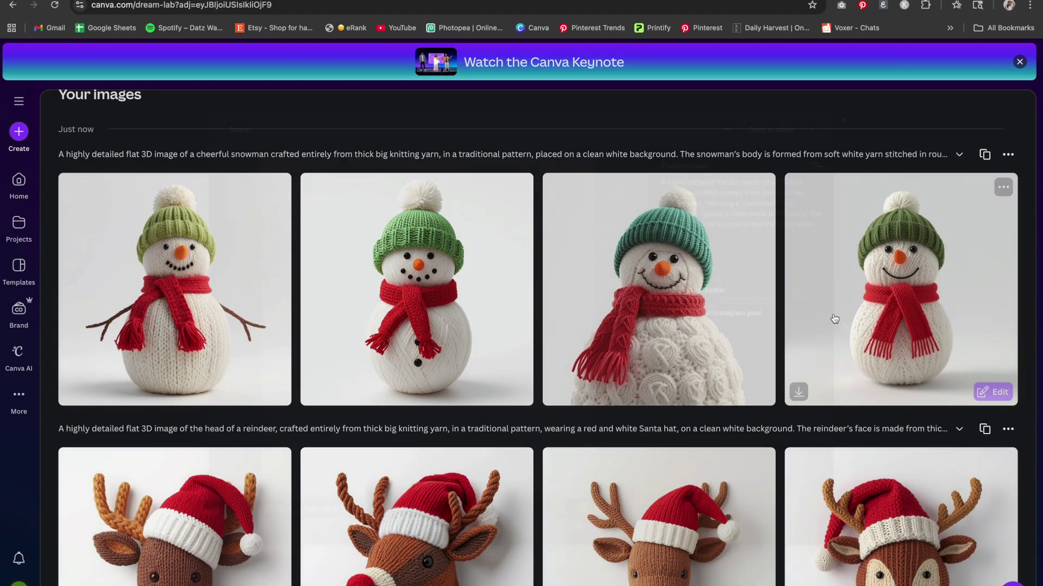
left_click(831, 318)
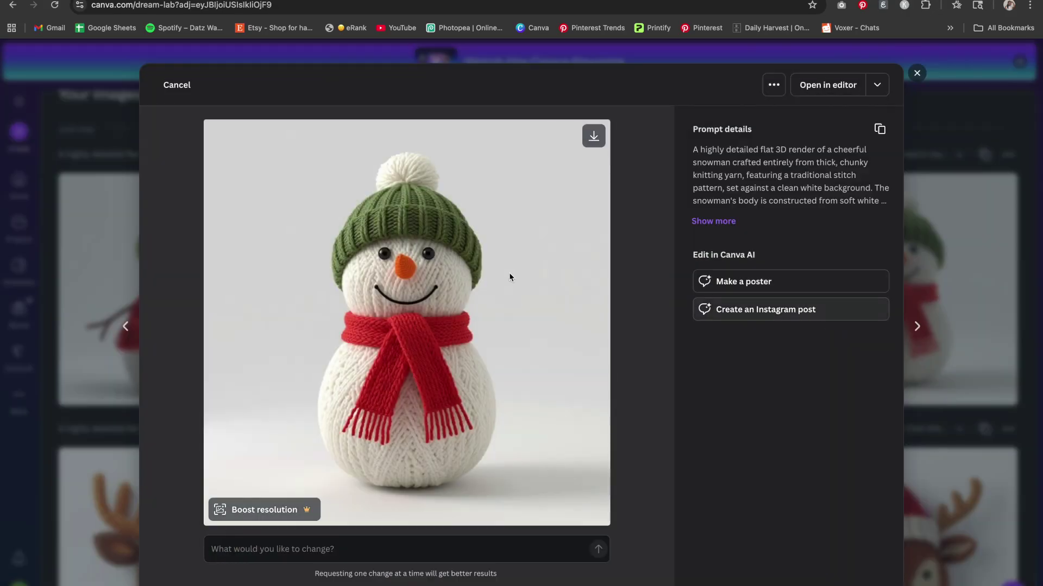
key("Escape")
scroll(611, 247, "up", 4)
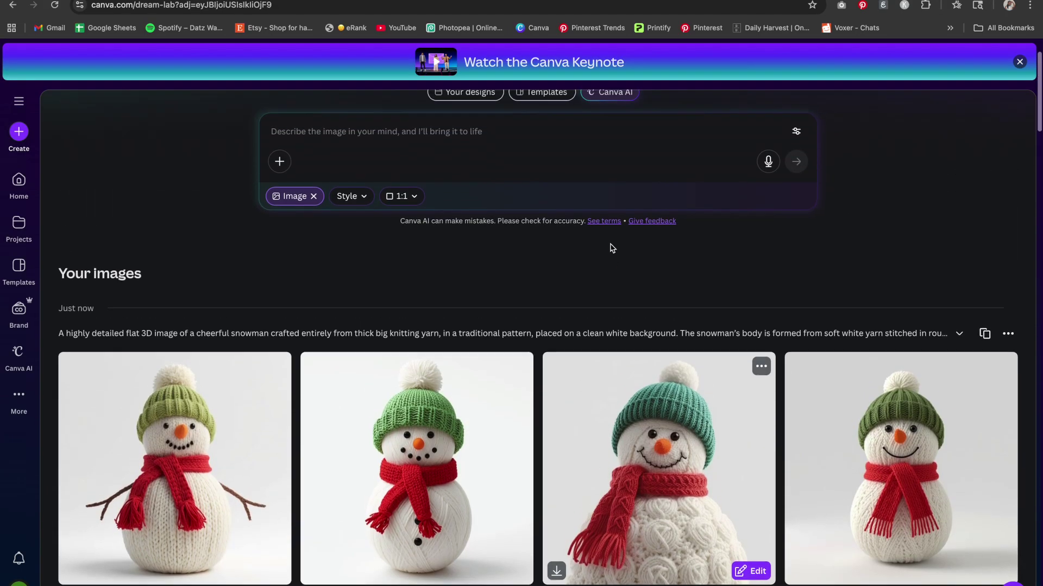
left_click(467, 138)
Step: Submit the snowman prompt again for another set of knitted snowmen
type("A highly detailed flat 3D image of a cheerful snowman crafted entirely from thick big knitting yarn, in a traditional pattern, placed on a clean white background. The snowman’s body is formed from soft white yarn stitched in round, looped patterns that imitate the curves of snowballs, with light gray undertones adding shadow and depth between stitches. His face includes small black yarn eyes made from tightly coiled thread, a textured orange carrot nose built from spiraled stitches, and a stitched black smile curving gently upward. Around his neck is a bright red knitted scarf, its tassels created with small dangling yarn strands that twist naturally. Atop his head sits a green ribbed beanie with a fluffy white pom-pom, knit from fine alternating rows of thread. Every yarn surface appears soft and dimensional, with clearly visible stitch direction and mild shading that enhances the cozy, handmade character. Lighting is soft and diffused to highlight the contours and thread texture, giving the snowman a warm and joyful presence.")
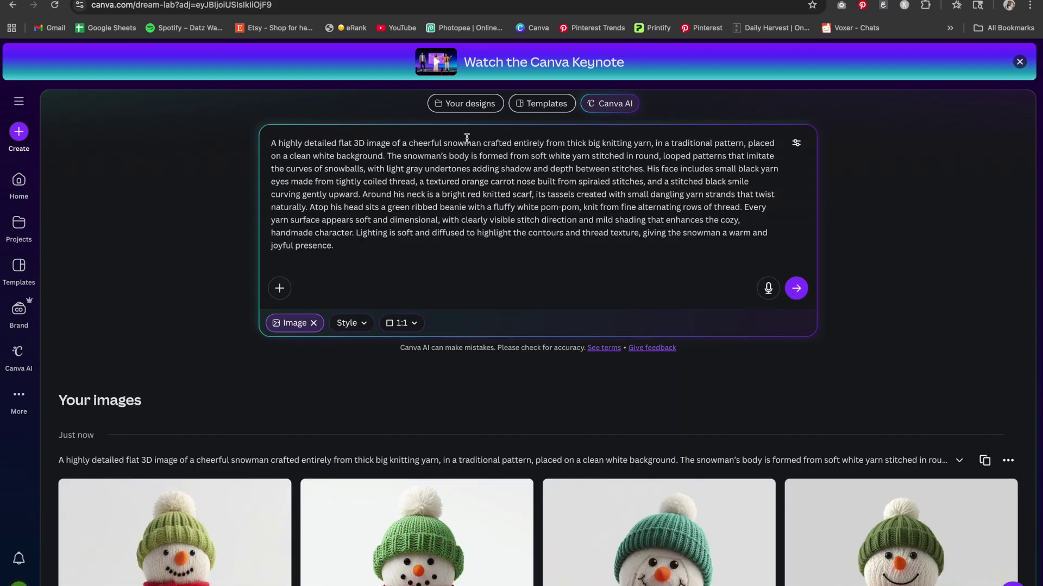
key("Return")
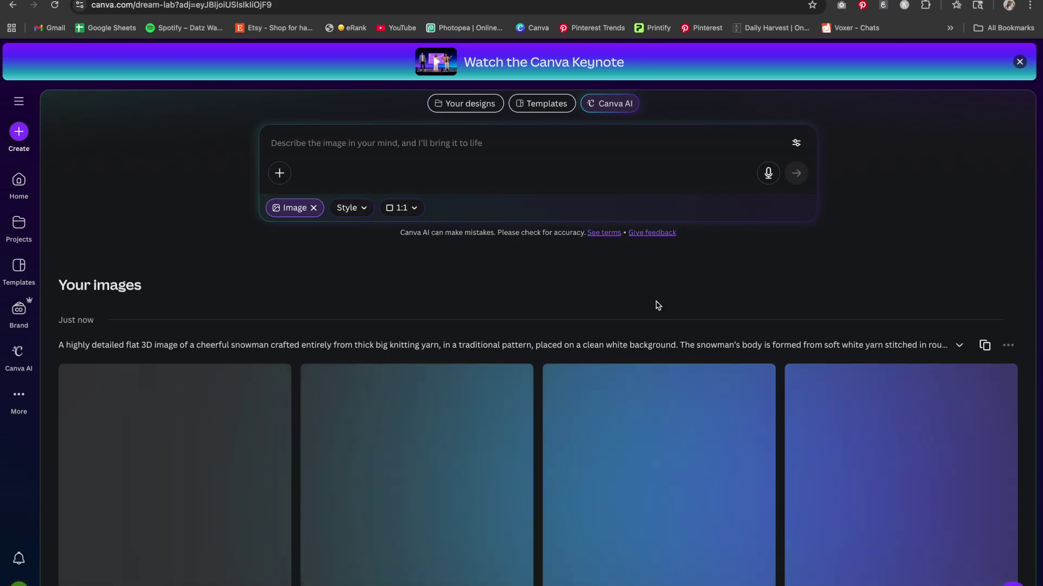
scroll(784, 267, "down", 3)
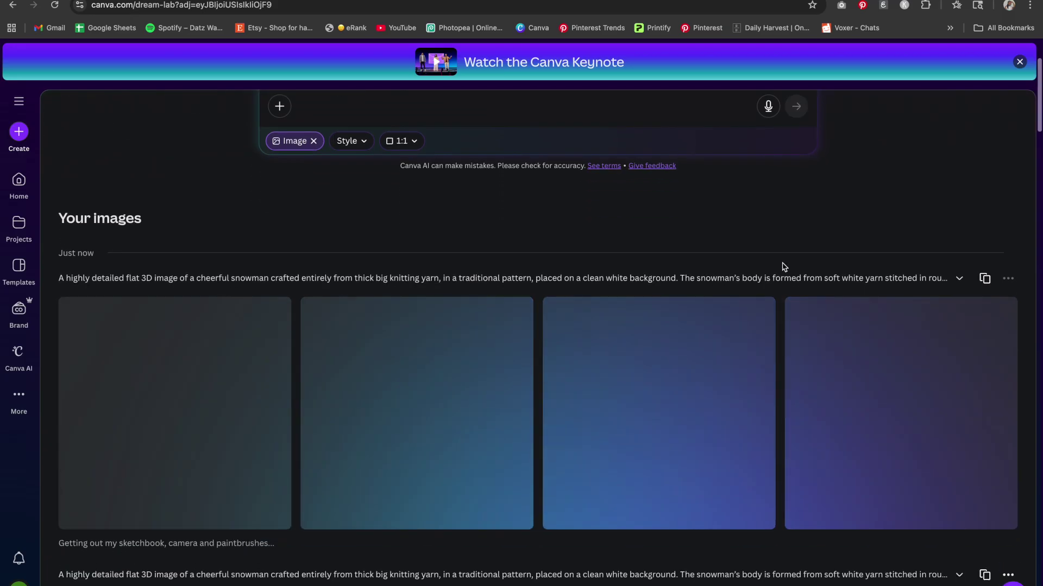
scroll(783, 264, "down", 1)
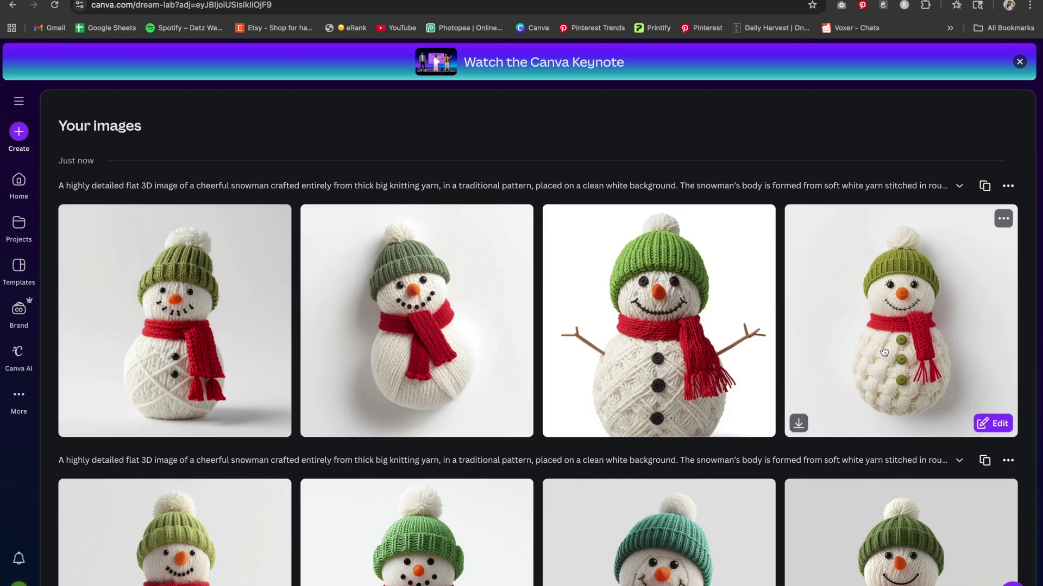
scroll(839, 314, "up", 6)
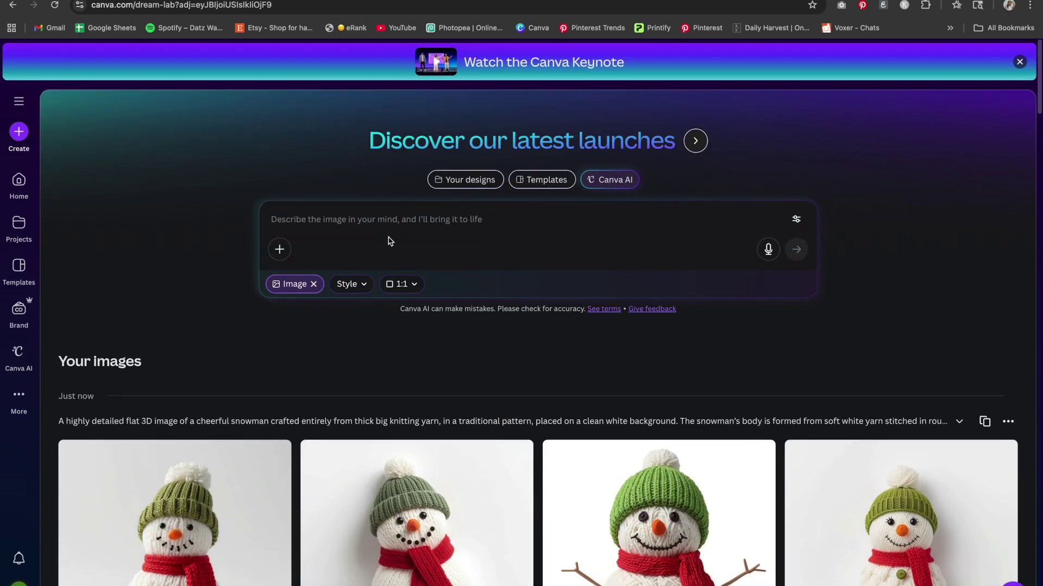
Step: Paste and submit the knitted gingerbread cookie prompt
left_click(384, 227)
key("ctrl+v")
key("Return")
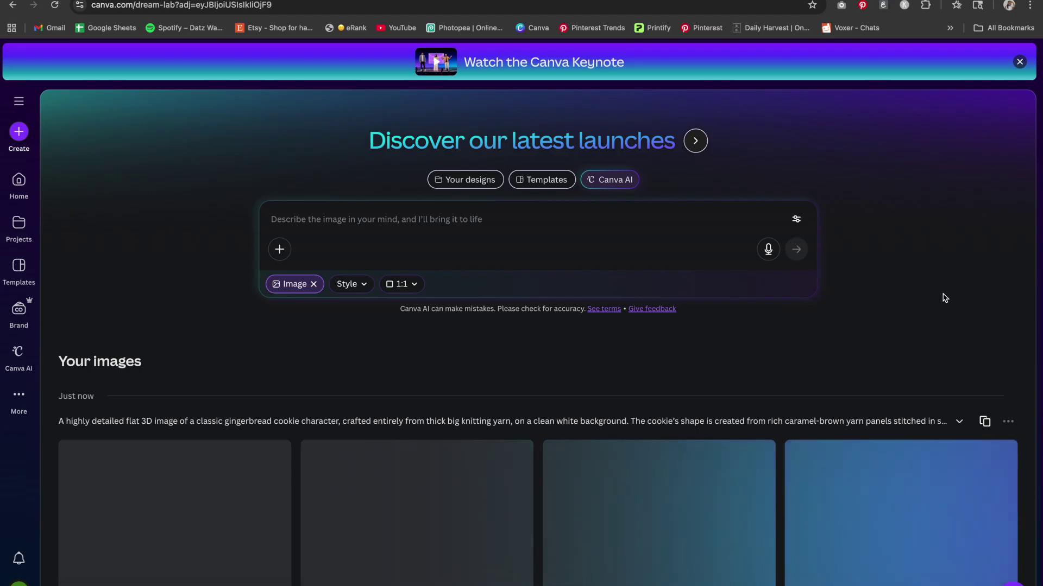
scroll(735, 217, "down", 4)
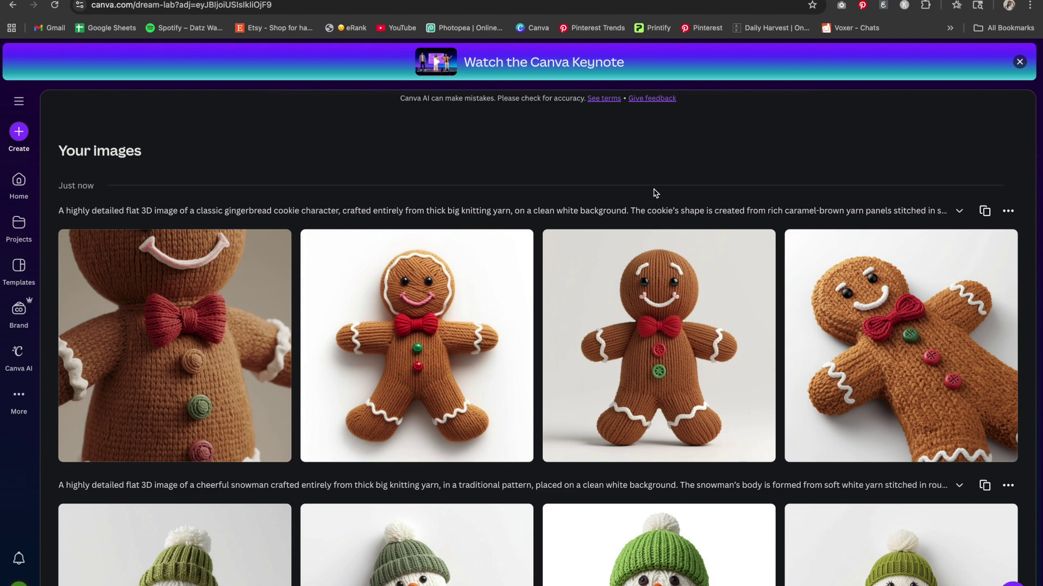
scroll(655, 193, "down", 1)
Step: Preview the second and third gingerbread images, then enlarge the first Santa head
left_click(429, 304)
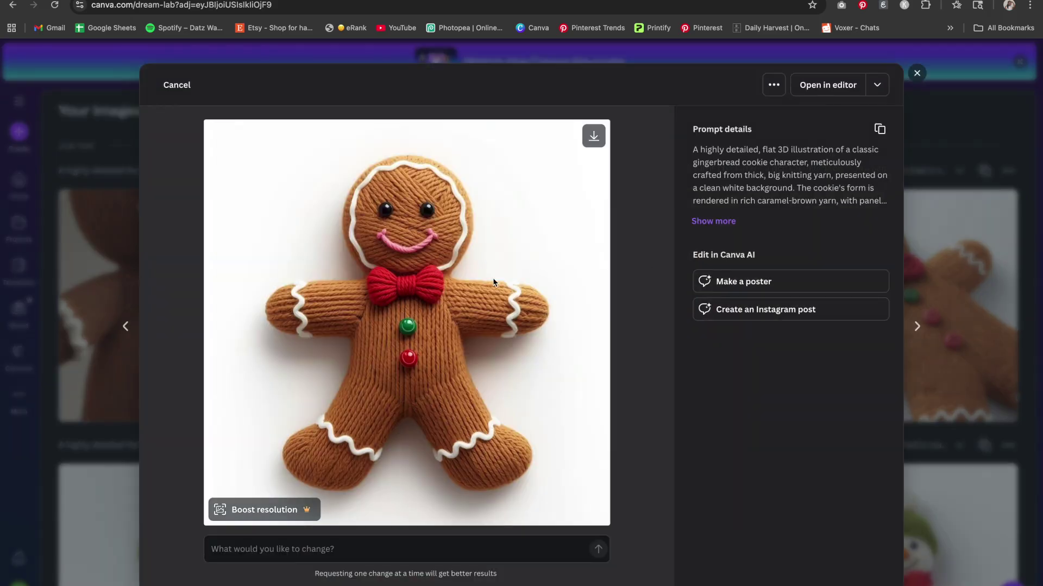
left_click(916, 74)
left_click(679, 261)
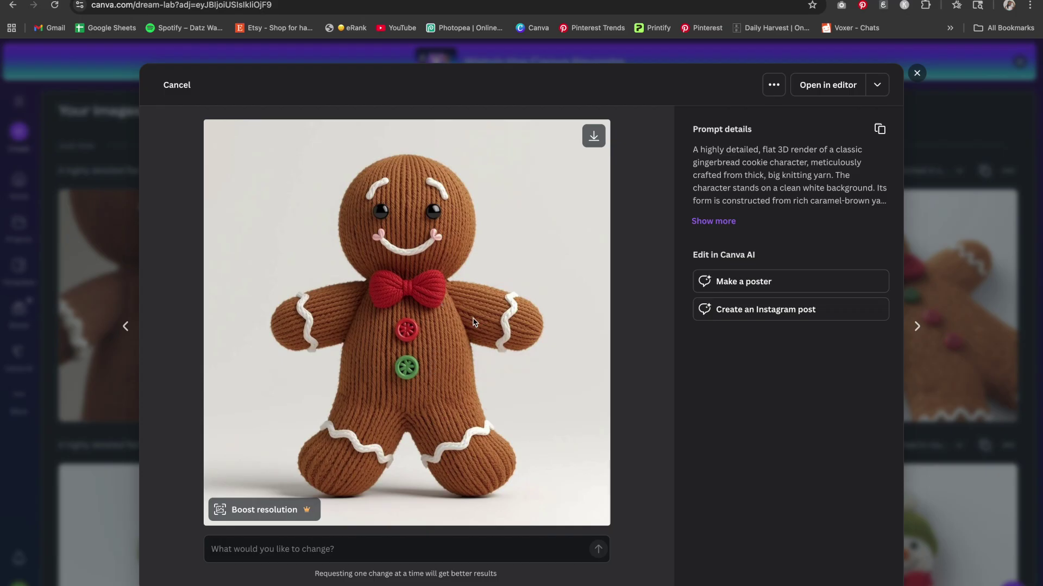
left_click(916, 73)
scroll(589, 183, "up", 5)
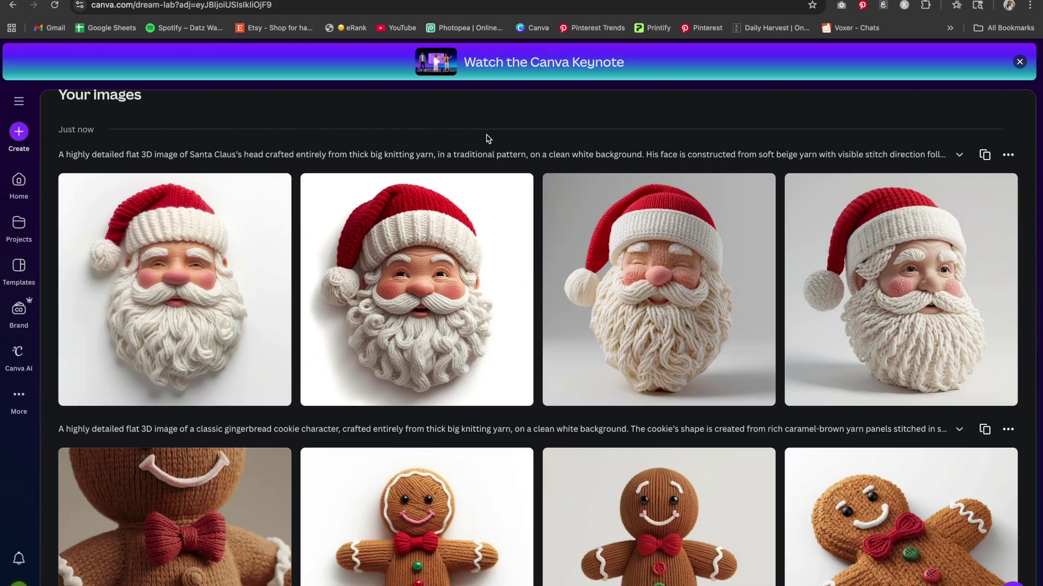
left_click(197, 288)
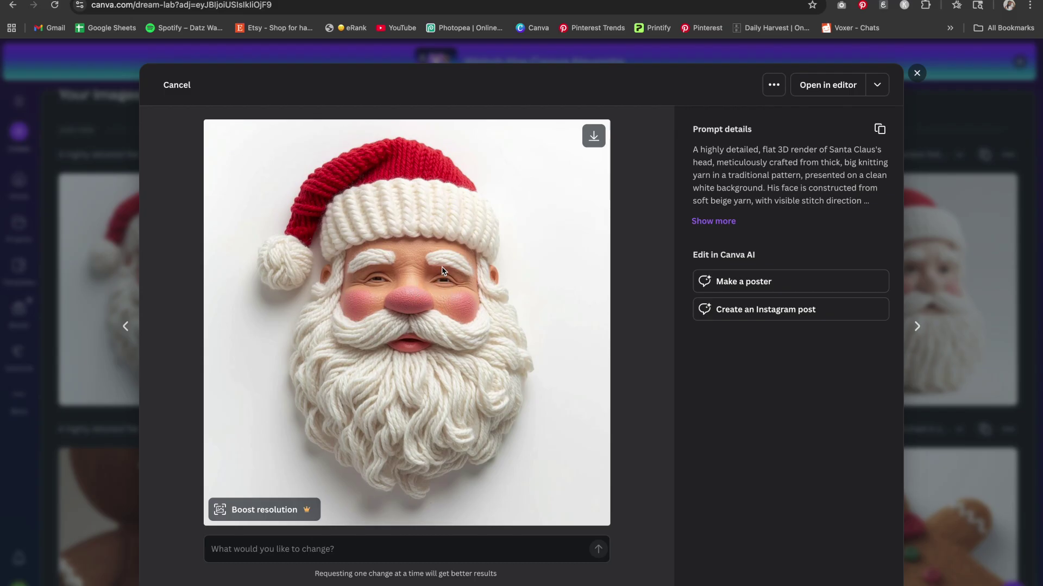
Step: Preview the third Santa image, then submit the Santa prompt for another batch
key("Escape")
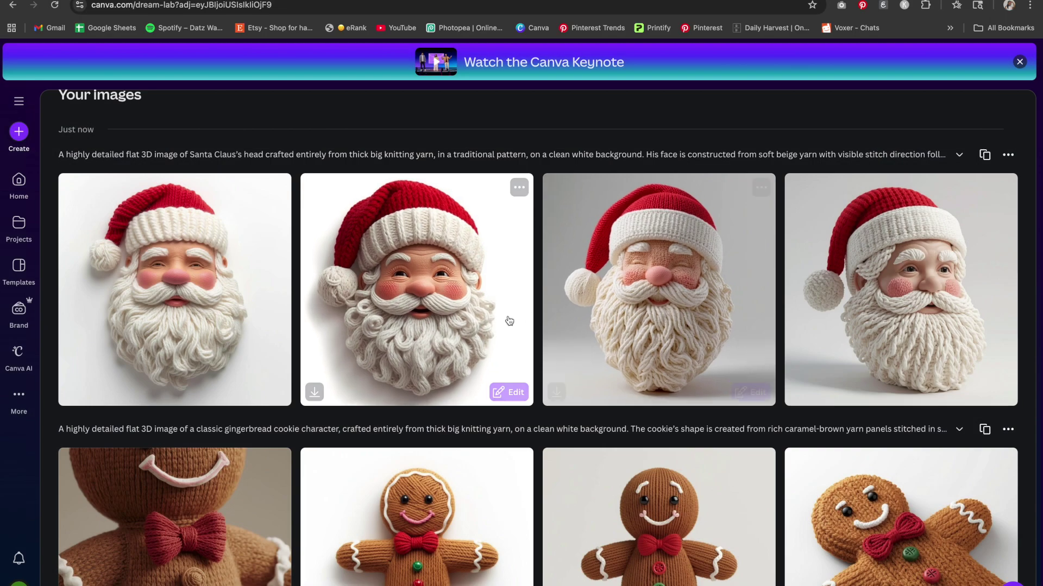
left_click(714, 322)
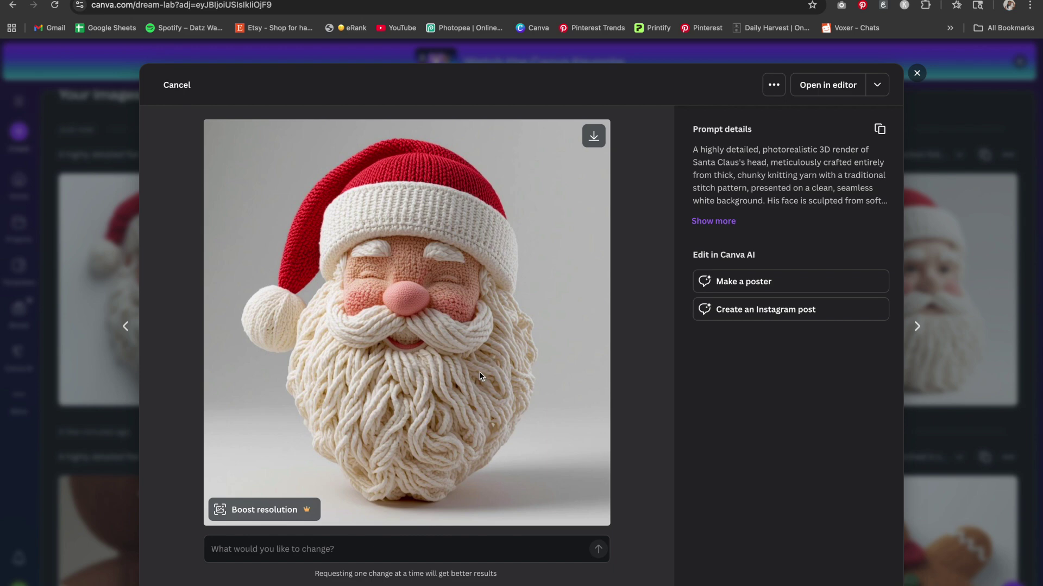
left_click(958, 358)
scroll(741, 268, "up", 3)
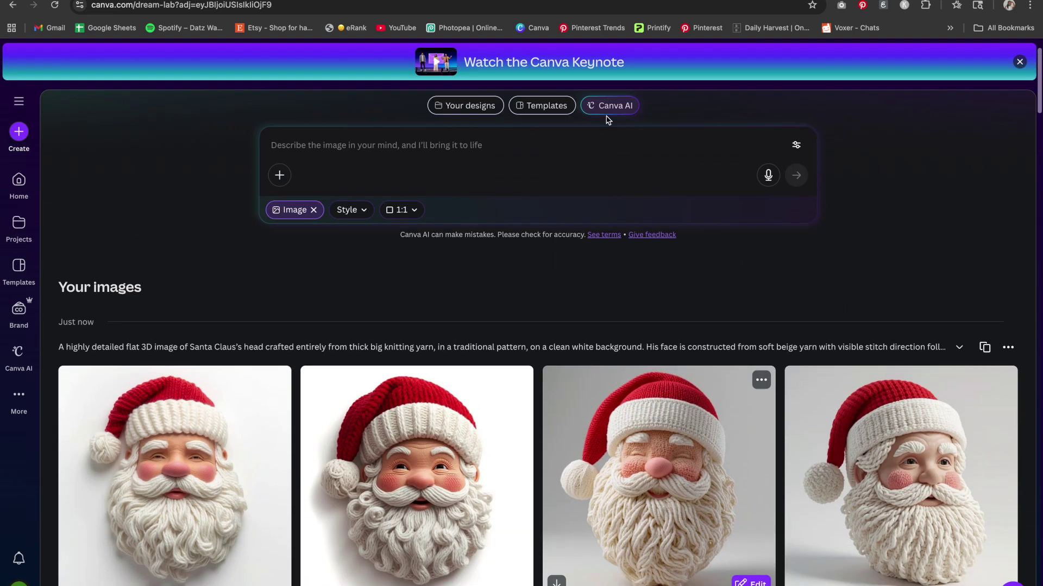
left_click(534, 145)
key("ctrl+v")
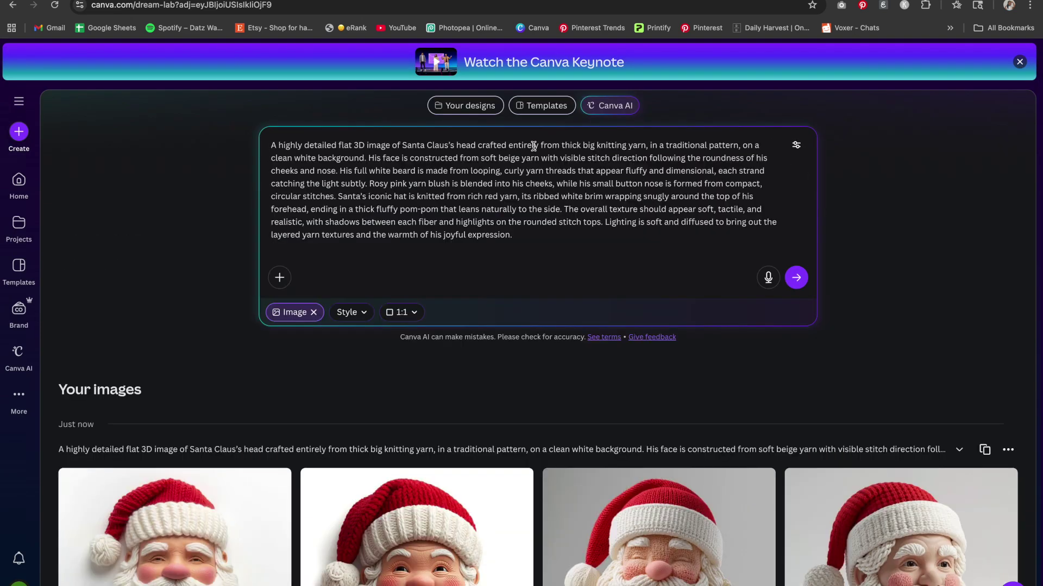
key("Return")
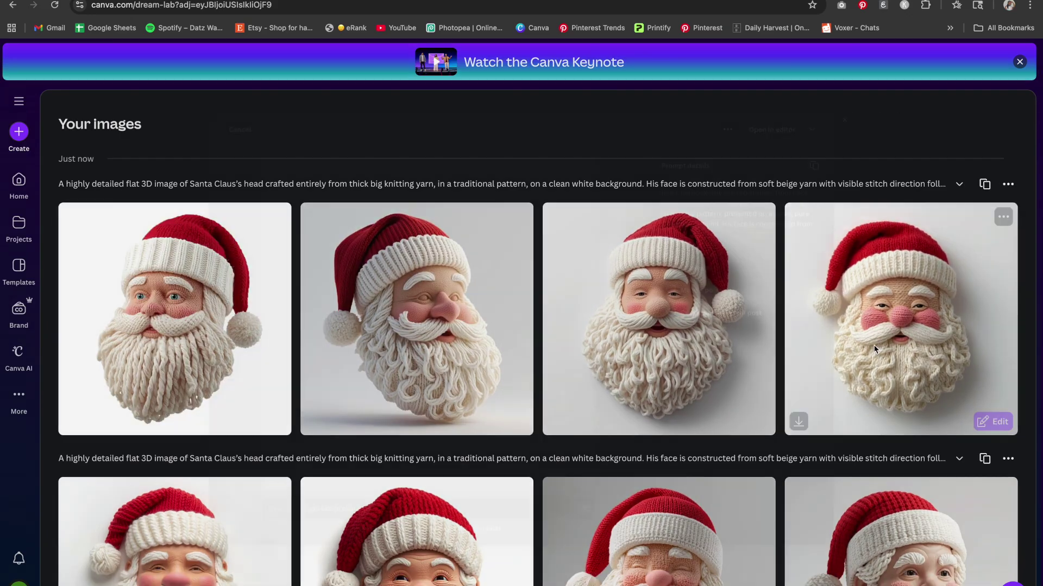
Step: Preview two of the new Santa heads, then paste the knitted Christmas elf prompt
left_click(871, 350)
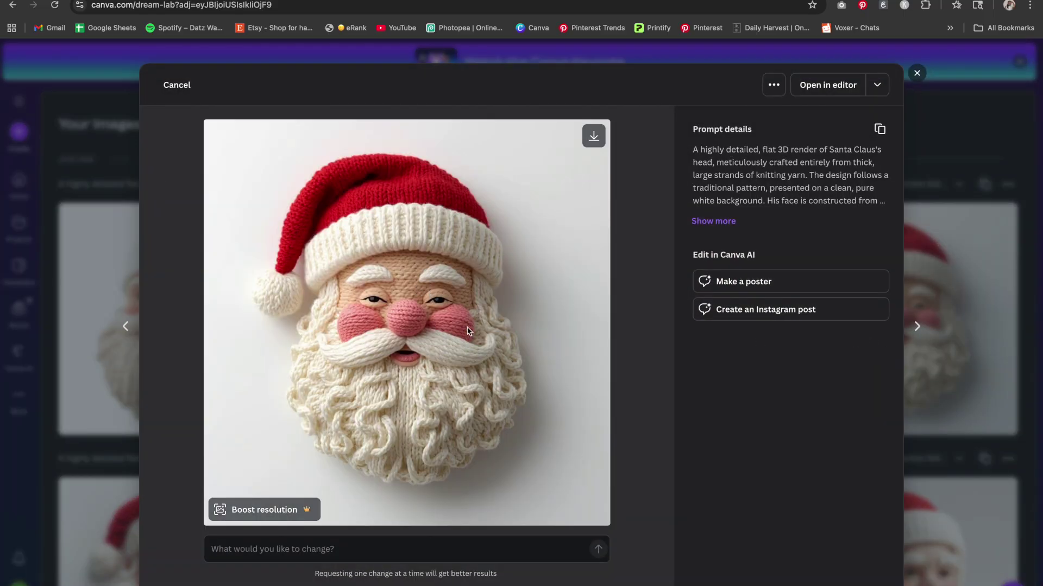
left_click(978, 376)
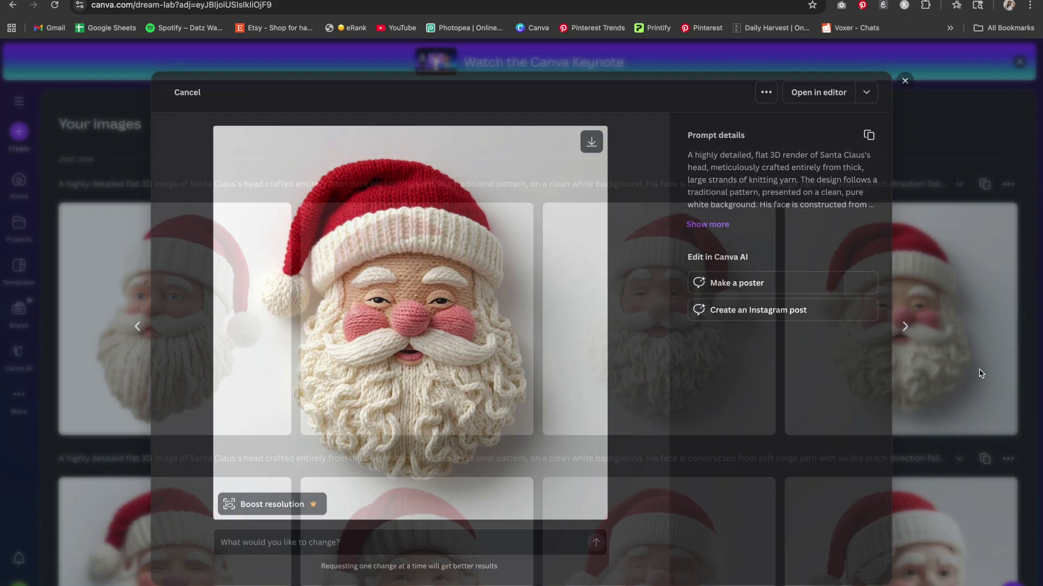
left_click(673, 315)
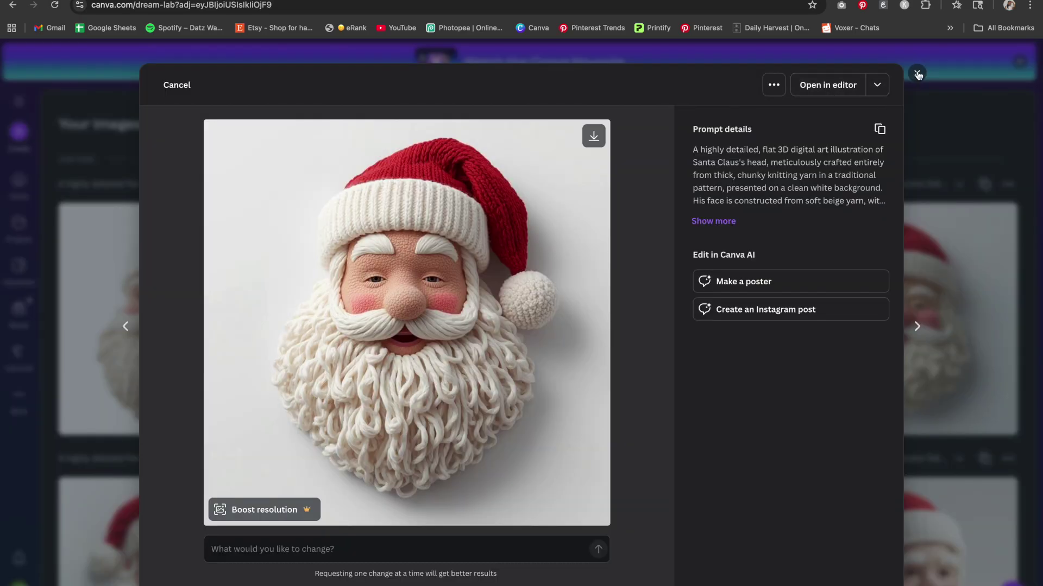
left_click(917, 75)
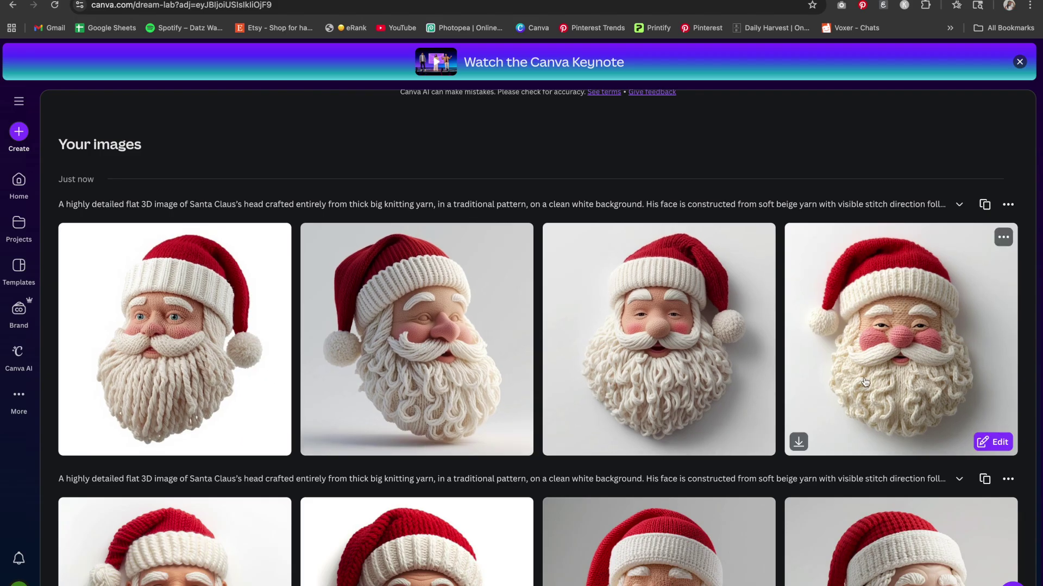
scroll(901, 367, "up", 5)
key("ctrl+v")
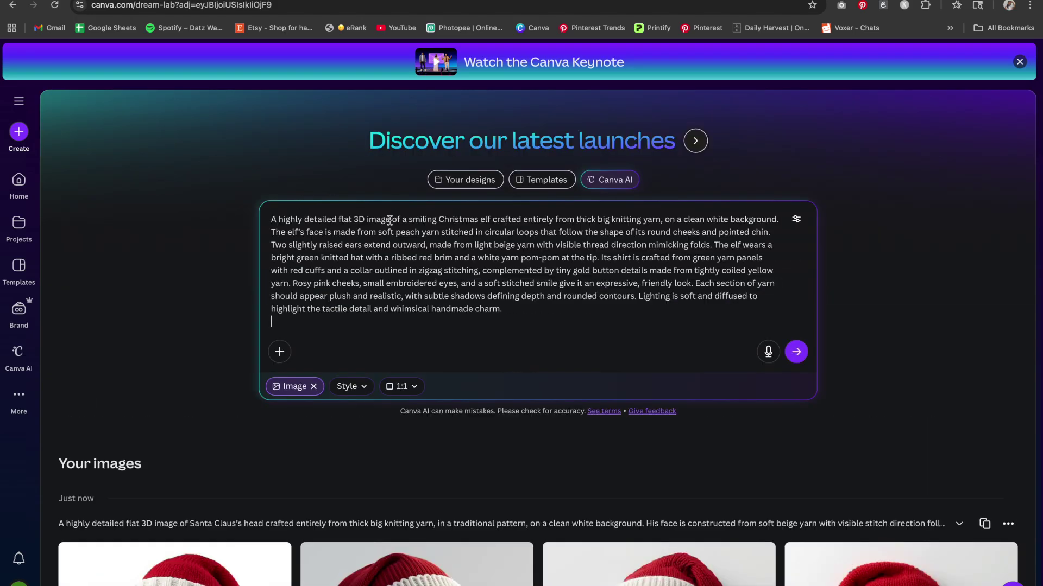
Step: Submit the elf prompt and preview the first of the four knitted elf images
key("Return")
scroll(630, 397, "down", 5)
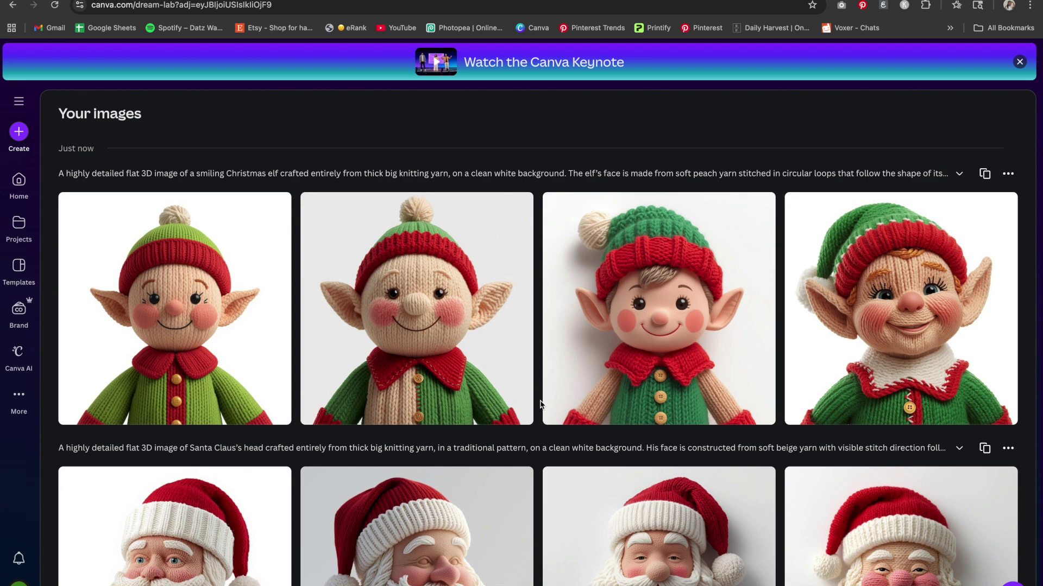
scroll(331, 394, "down", 1)
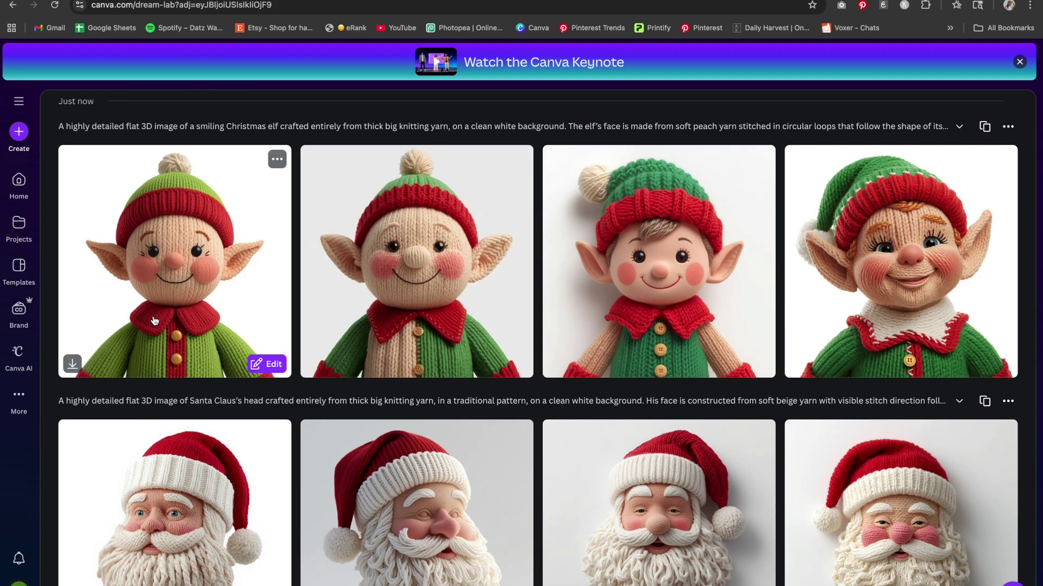
left_click(207, 328)
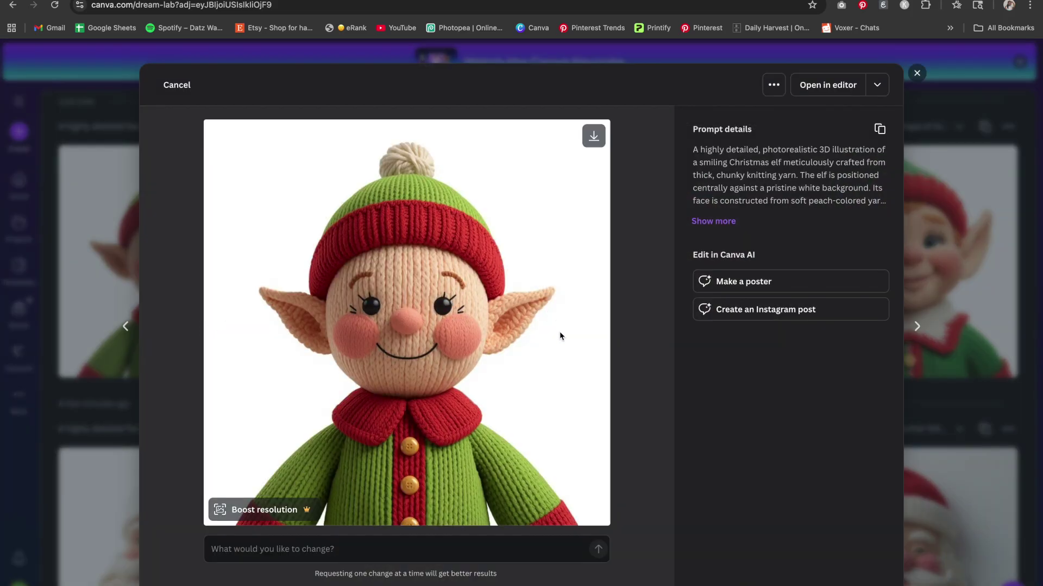
key("Escape")
Step: Paste and submit the knitted Christmas-present prompt, then scroll to the results
left_click(419, 206)
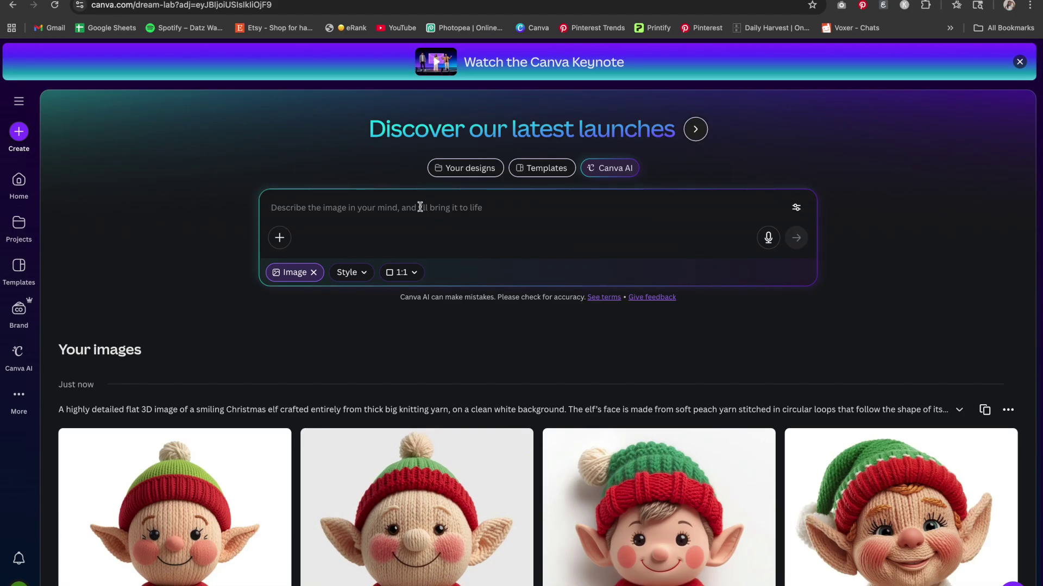
type("A highly detailed flat 3D image of a wrapped Christmas present crafted entirely from thick big knitting yarn, in a traditional pattern, on a clean white background. The box is constructed from rich red yarn panels, with vertical and horizontal stitch lines that define the cube’s shape. Subtle shading along the edges adds a sense of dimension, while the surface stitches appear slightly raised and tangible. A large knitted ribbon made from deep green yarn wraps around the box, meeting at the top in a voluminous bow tied from wide yarn loops. Each loop shows a natural twist in the fiber, with clear stitch direction and soft highlights across the folds. The bow’s tails drape gently down the sides of the gift, their edges slightly curling for realism. Textures should appear soft, dimensional, and authentic to knitted fabric, with fine thread shadows enhancing the handcrafted depth. Lighting is soft and diffused to accentuate yarn texture and the festive holiday spirit.")
key("Return")
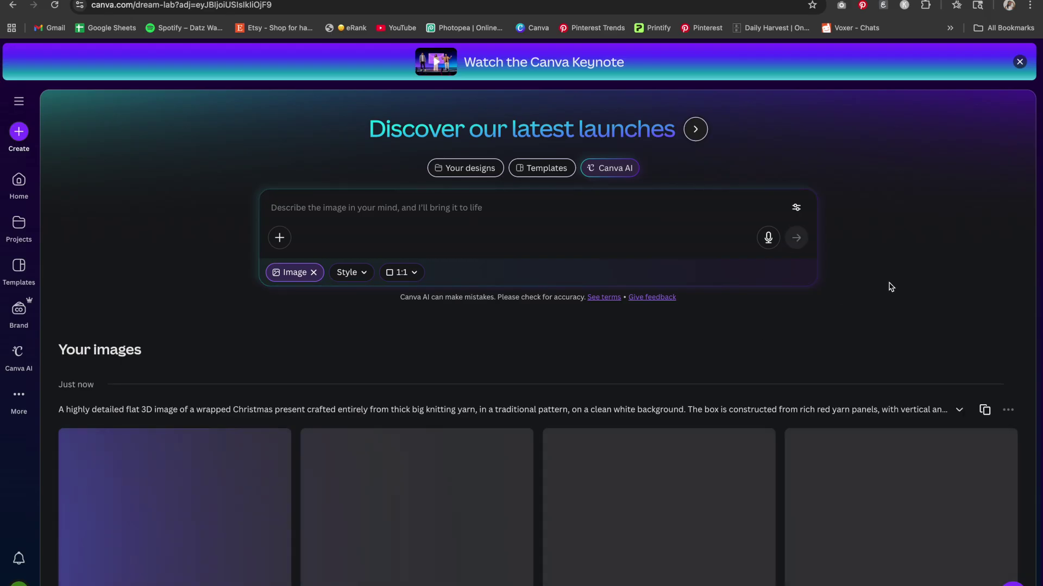
scroll(912, 232, "down", 2)
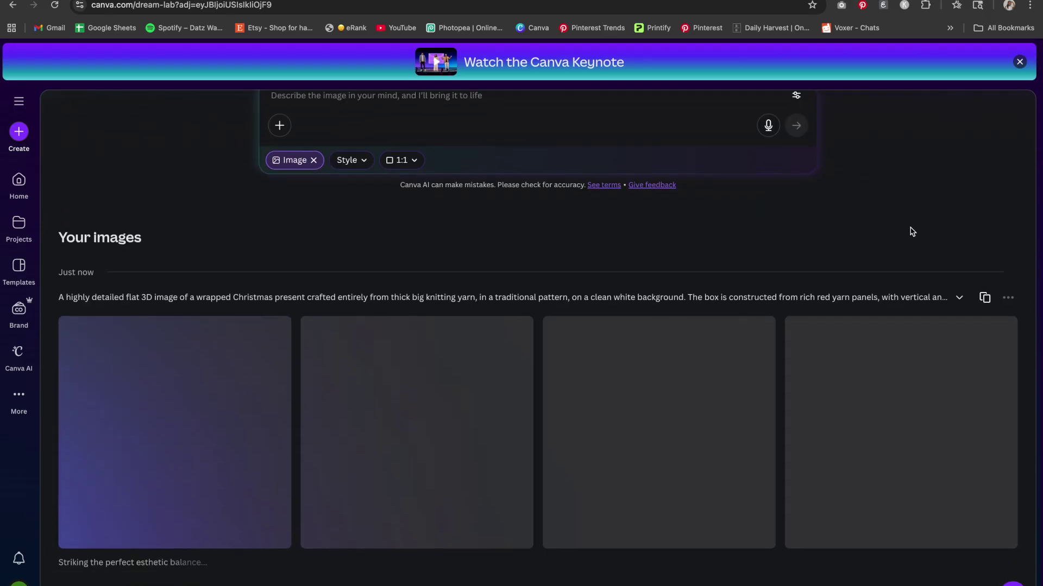
scroll(912, 232, "down", 2)
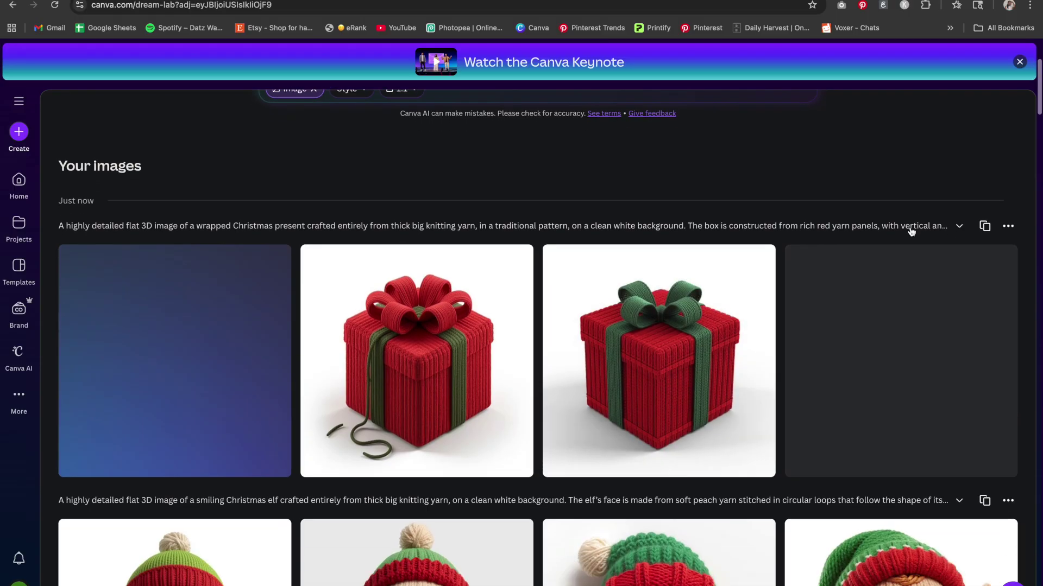
scroll(912, 232, "down", 2)
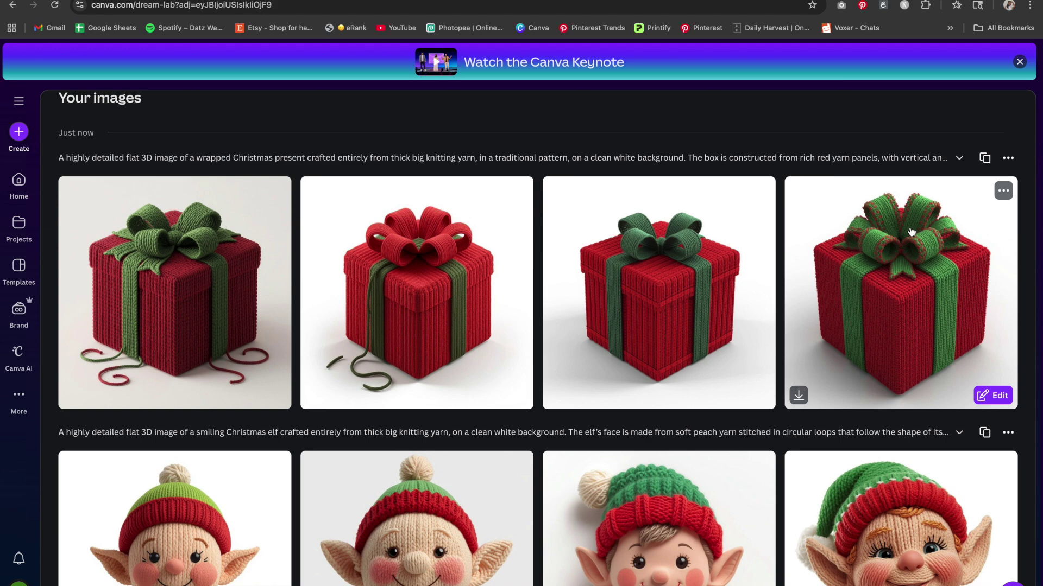
scroll(911, 232, "down", 2)
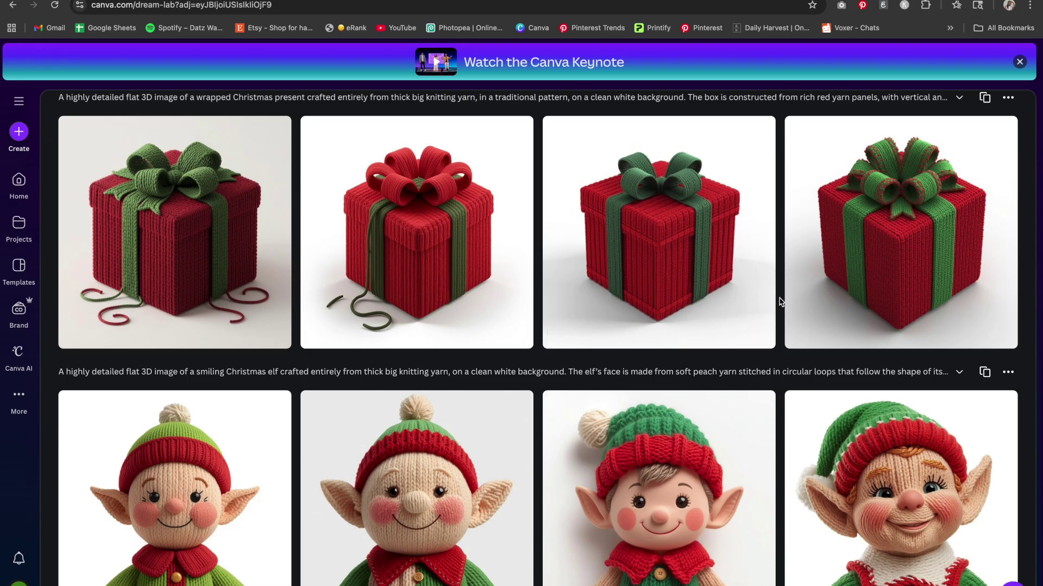
Step: Preview the first gift box image enlarged, then scroll back up
left_click(187, 225)
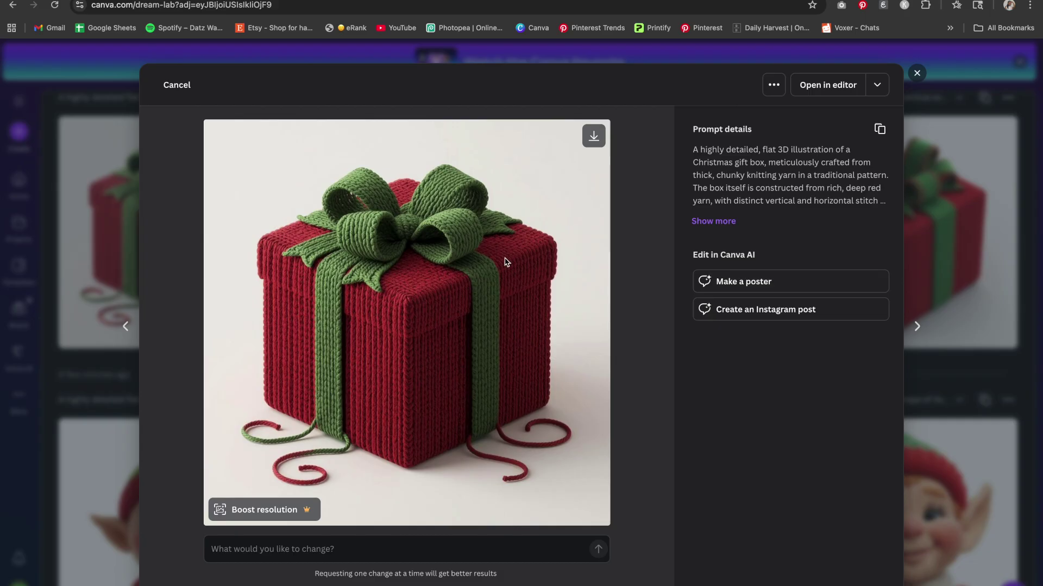
key("Escape")
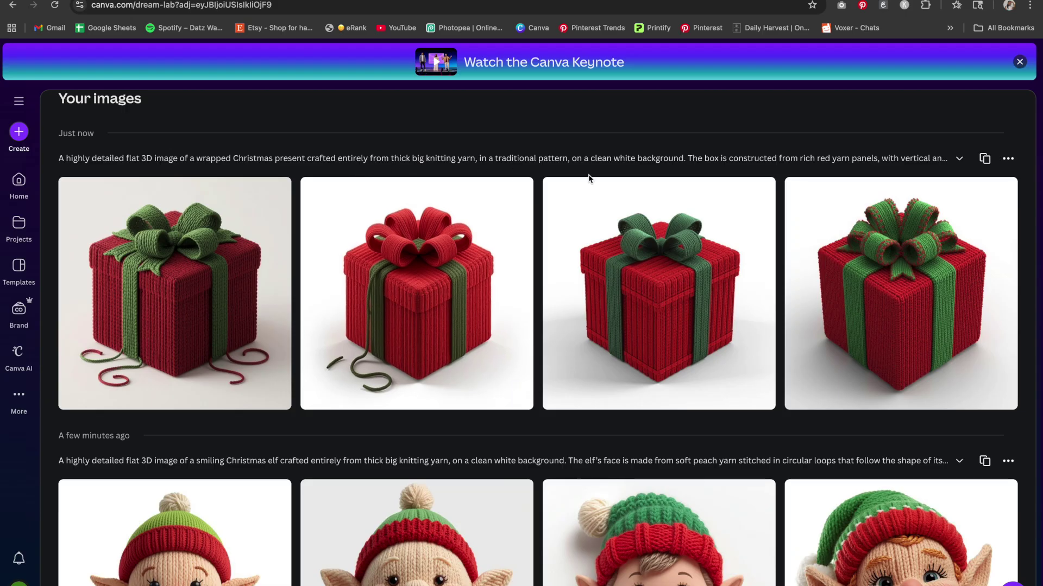
scroll(568, 158, "up", 1)
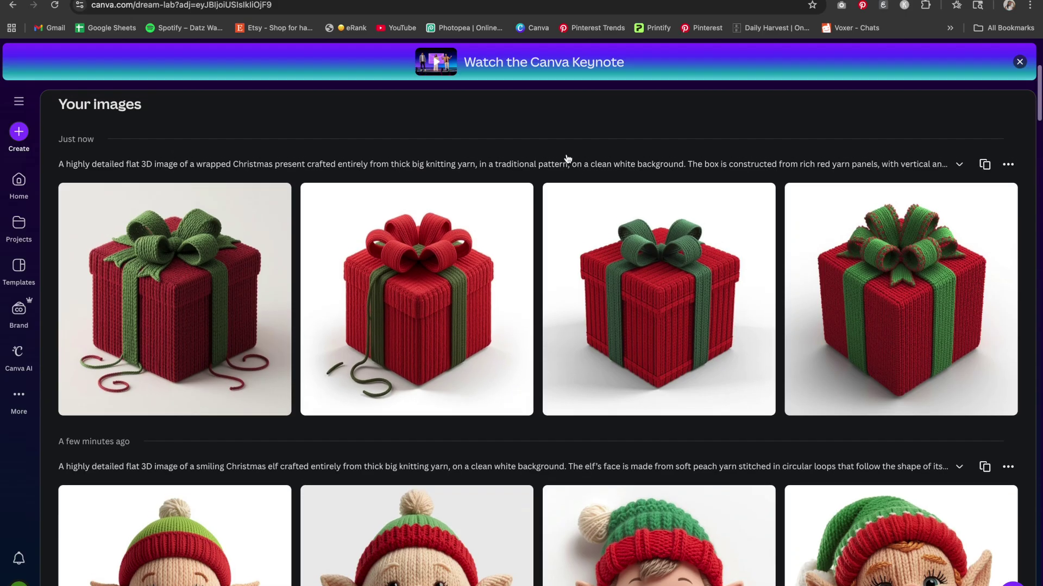
scroll(567, 158, "up", 3)
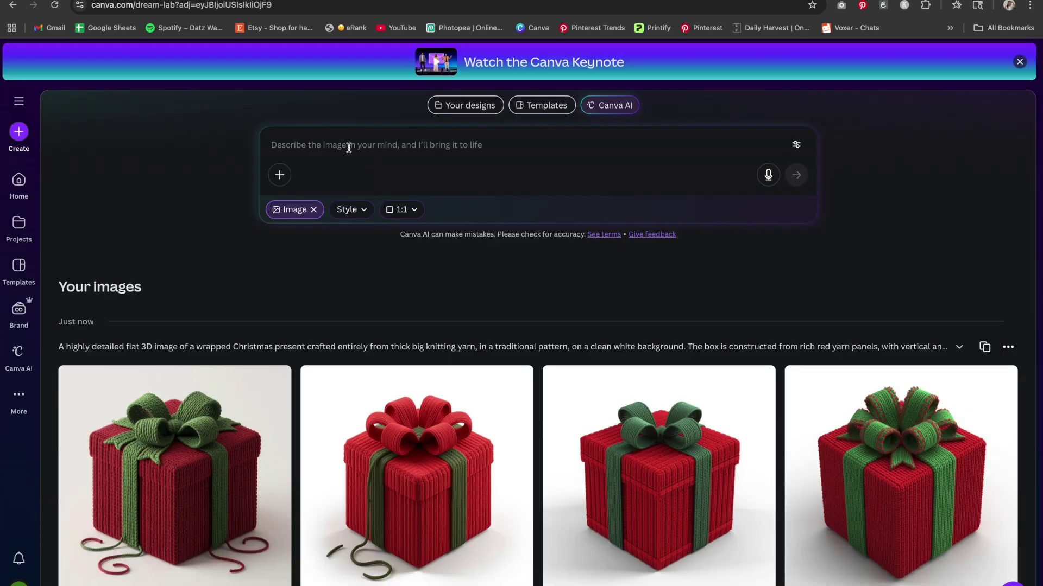
Step: Paste and submit the knitted nativity scene prompt, then scroll to the results
left_click(349, 148)
type("A highly detailed flat 3D image of a small nativity scene crafted entirely from thick big knitting yarn, in a traditional pattern, on a clean white background. The scene centers around baby Jesus swaddled in white yarn with delicate stitched folds, resting in a soft golden-beige yarn manger with crisscrossed stitch texture resembling straw. Mary kneels beside him, her figure made from sky-blue yarn with a cream-colored head covering stitched with fine overlapping rows. Joseph stands nearby in warm brown and tan yarn garments, his robe featuring vertical knit lines that mimic natural fabric drape. The background includes a small star made from metallic-gold yarn, its radiating stitches glimmering subtly. Each figure should look soft, dimensional, and reverent, with distinct knit direction shaping their forms. Lighting is soft and diffused to bring out gentle shadows between stitches, creating a peaceful, handmade Christmas atmosphere full of warmth and tenderness.")
key("Return")
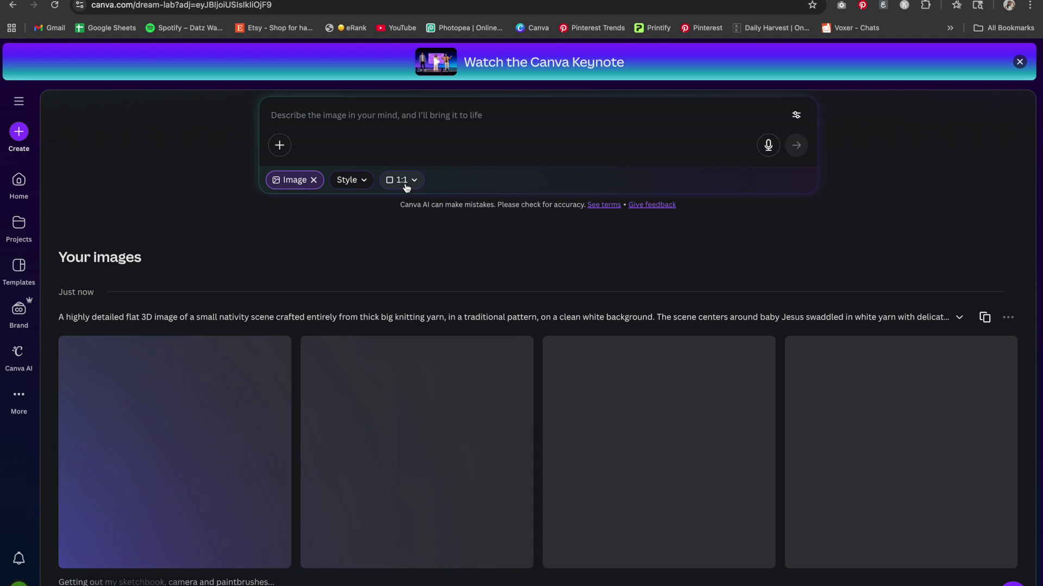
scroll(406, 269, "down", 3)
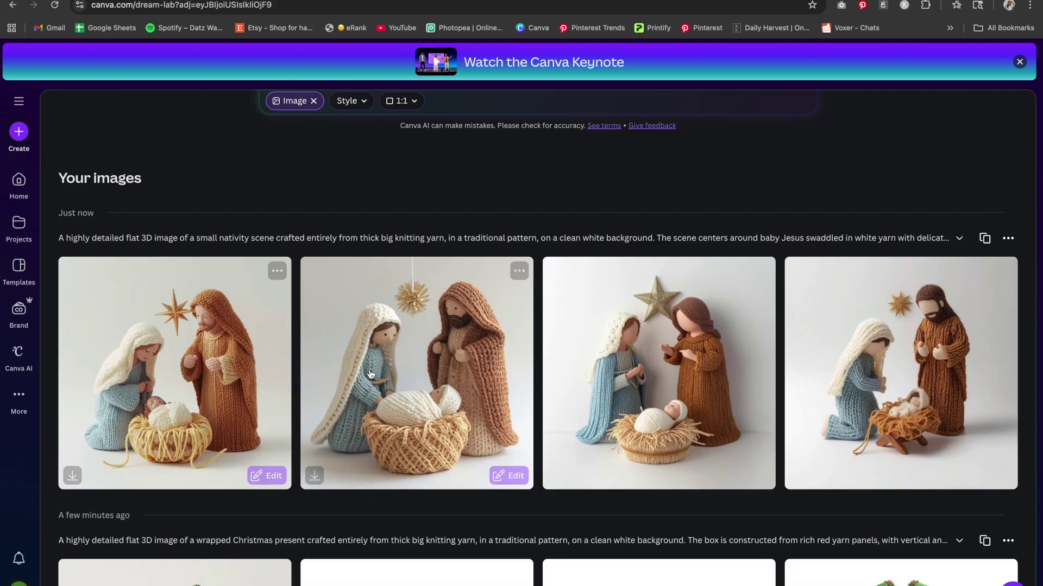
scroll(370, 374, "down", 1)
scroll(370, 375, "down", 3)
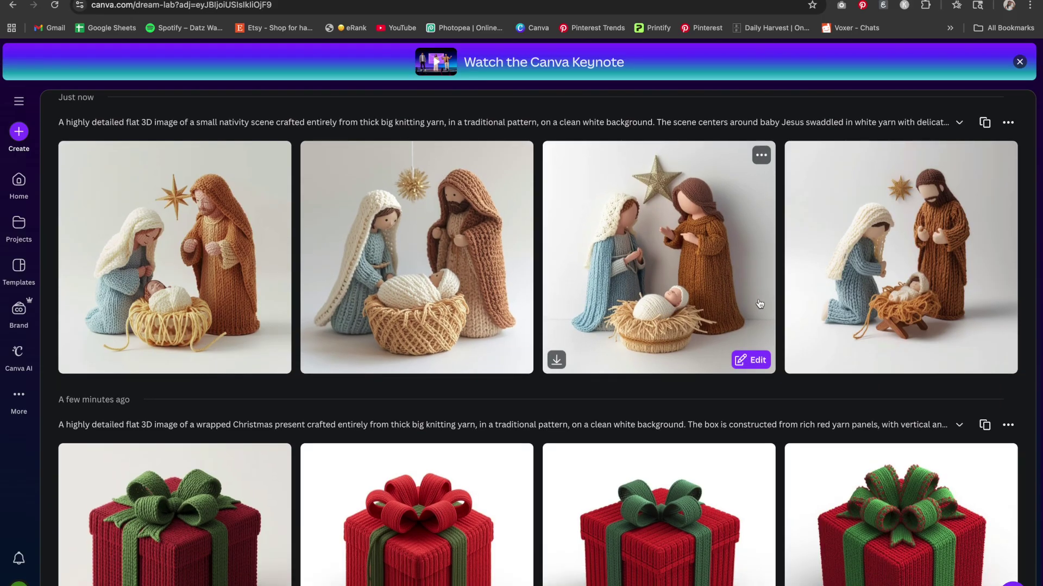
Step: Preview the second and first nativity images, then return to the prompt box
left_click(404, 216)
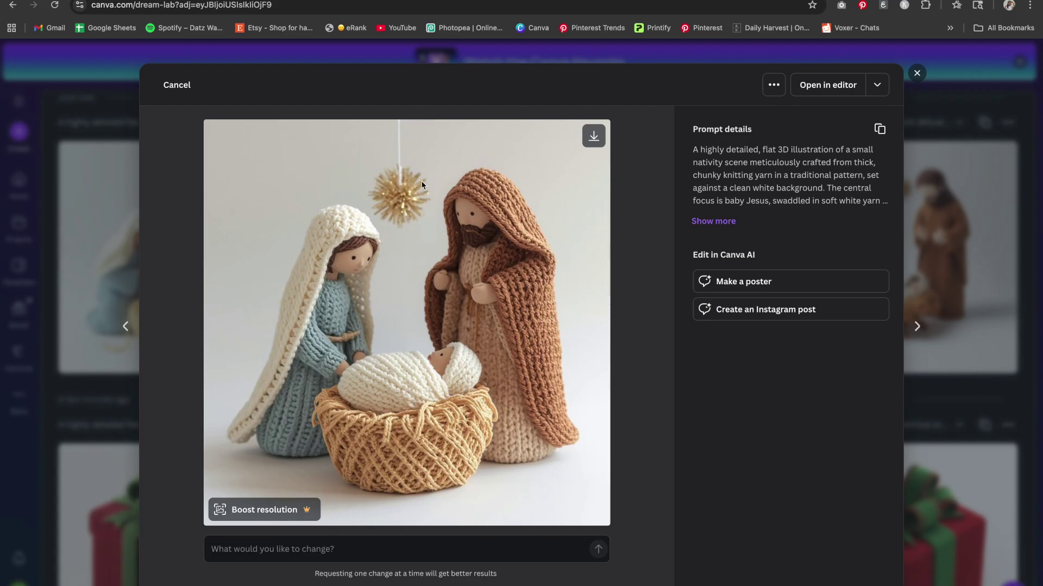
left_click(918, 75)
left_click(203, 299)
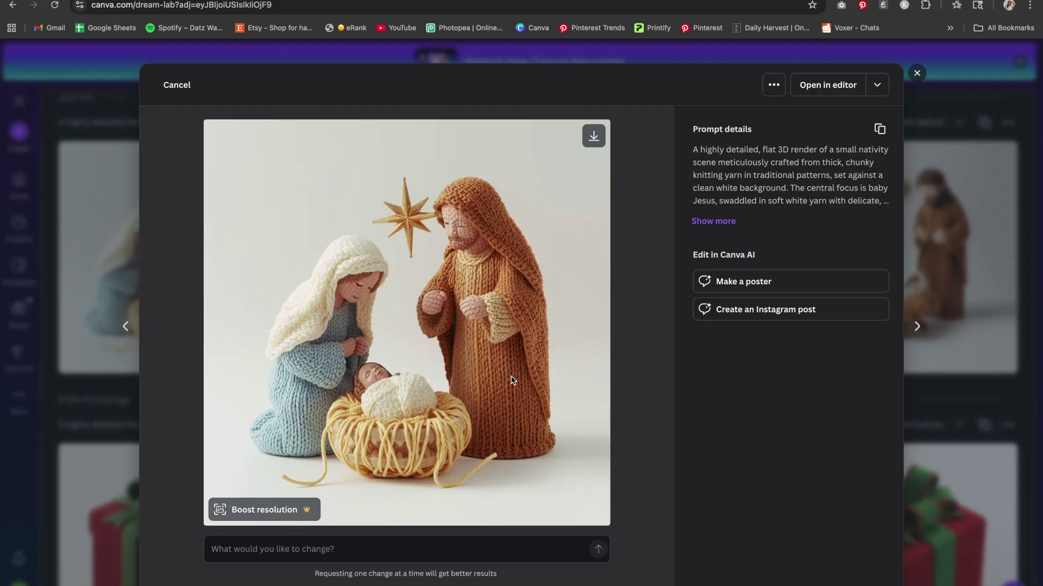
key("Right")
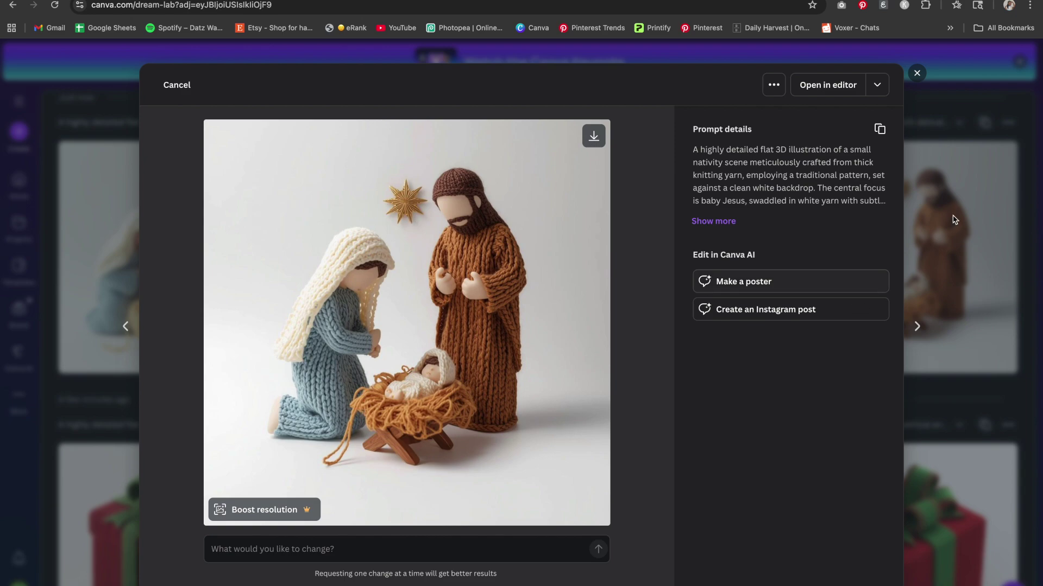
left_click(928, 308)
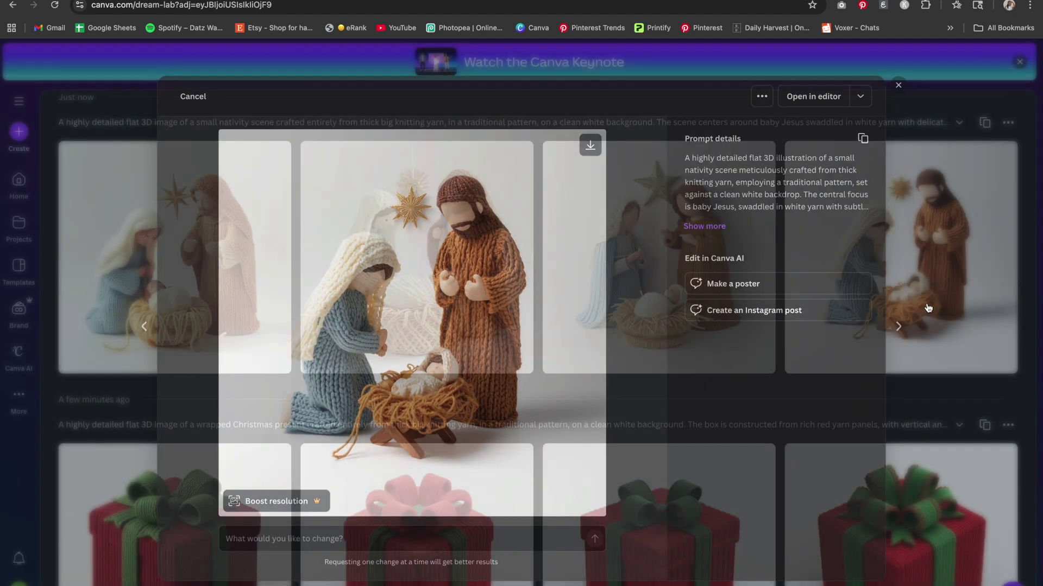
scroll(535, 179, "up", 5)
left_click(447, 220)
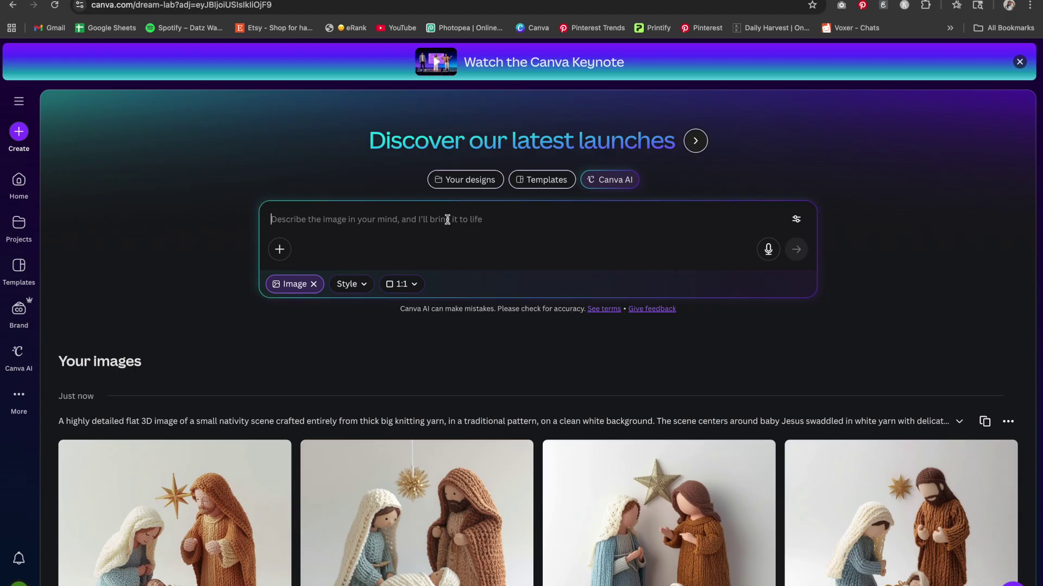
Step: Generate four knitted-yarn decorated Christmas tree images from the pasted tree prompt
key("super+v")
key("Return")
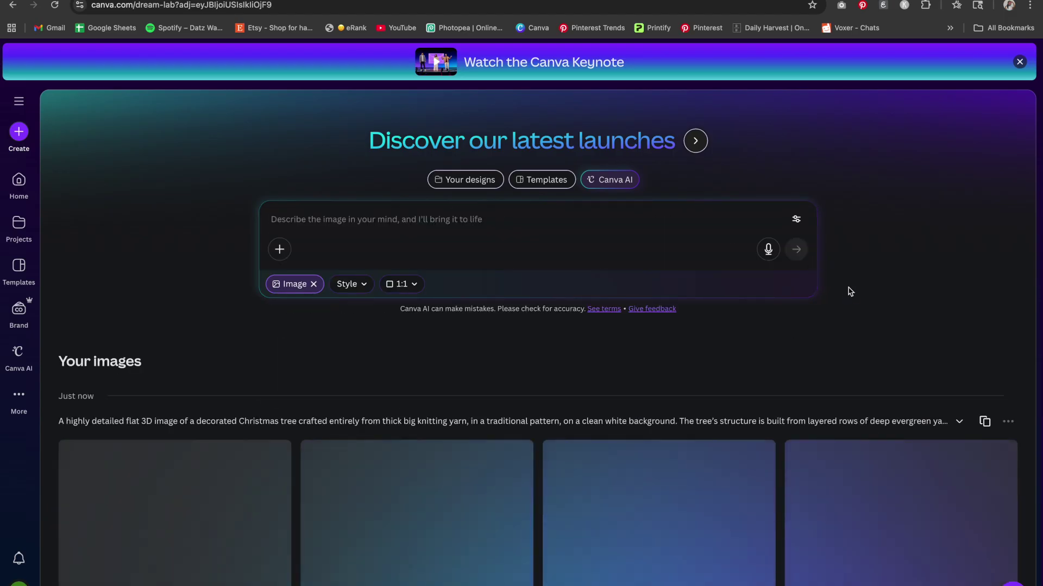
scroll(930, 186, "down", 3)
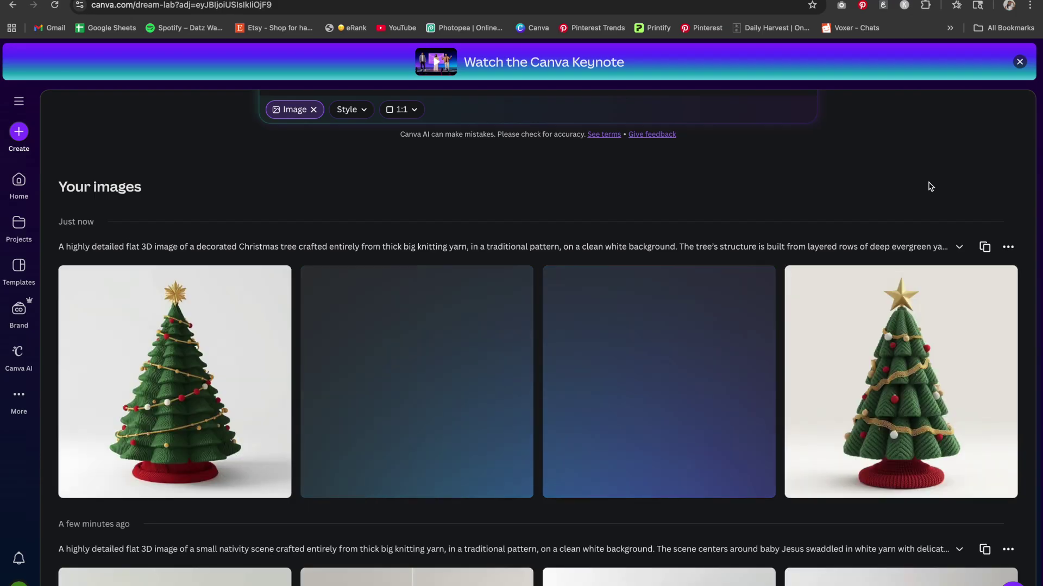
Step: Preview the second and third Christmas tree images up close
mouse_move(968, 324)
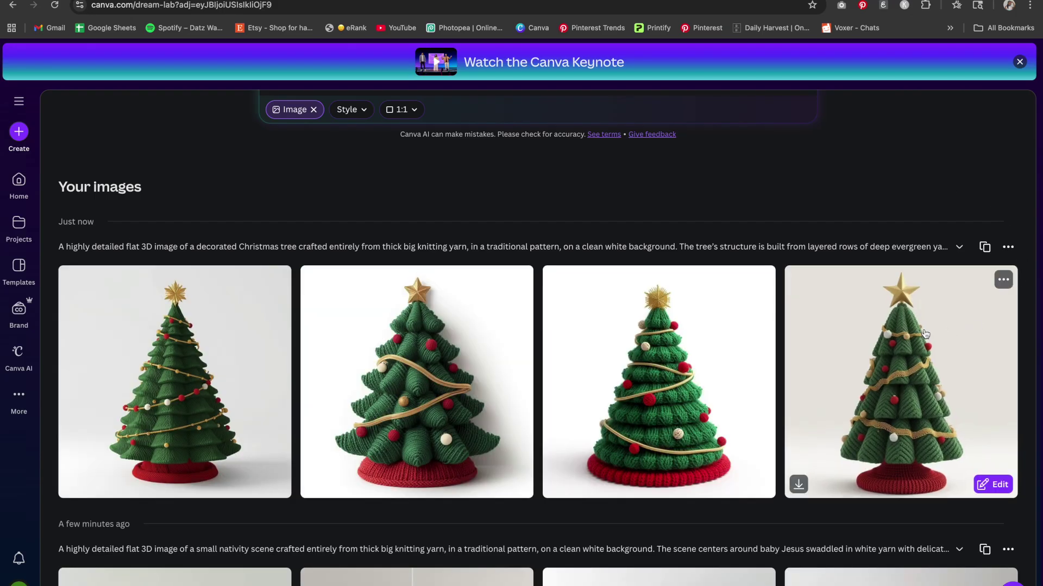
left_click(423, 384)
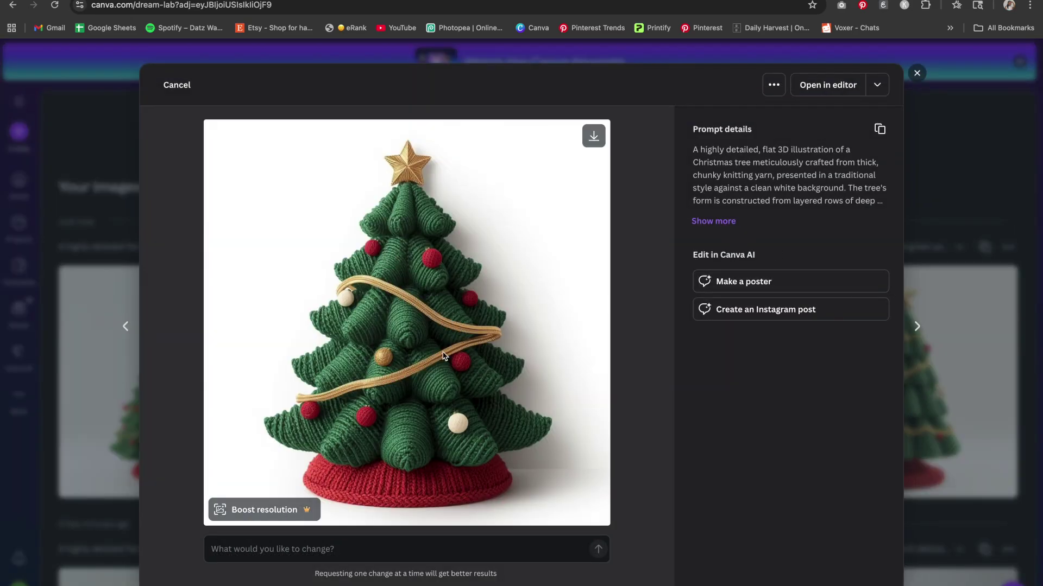
left_click(925, 79)
left_click(690, 422)
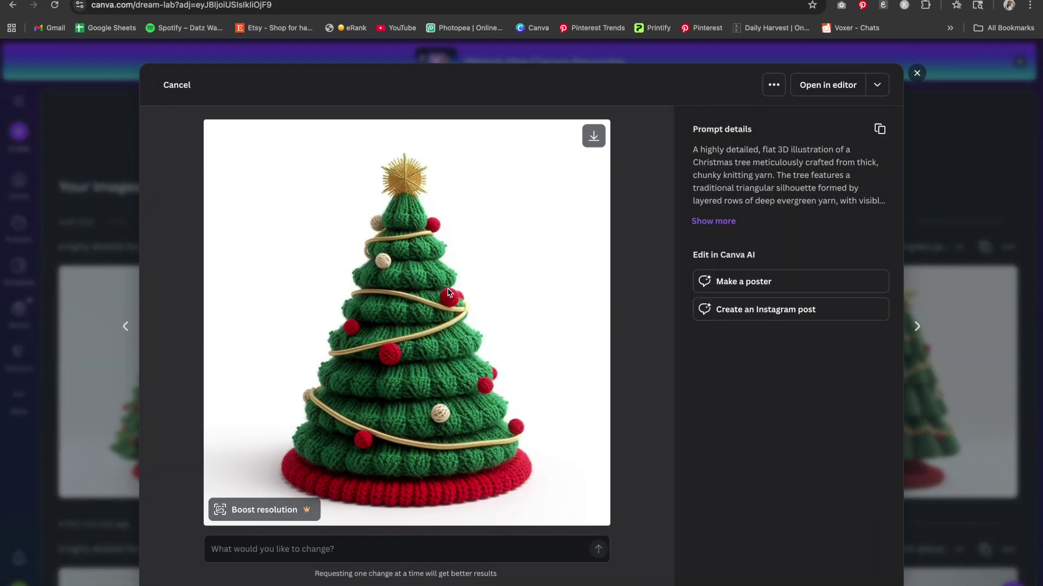
left_click(915, 74)
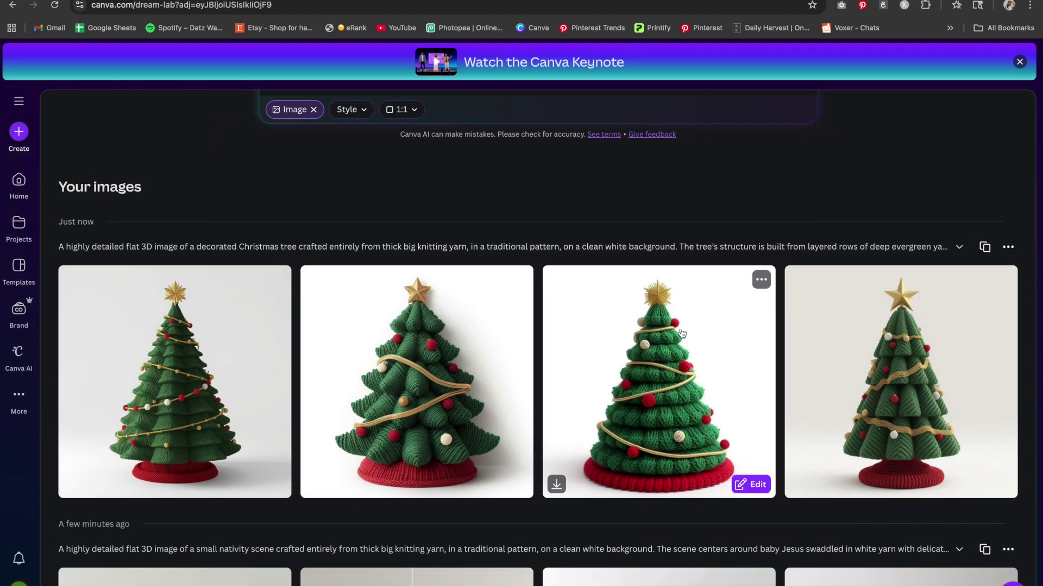
Step: Generate four red knitted snowflake ornament images from the pasted ornament description
scroll(682, 334, "down", 3)
scroll(682, 333, "down", 15)
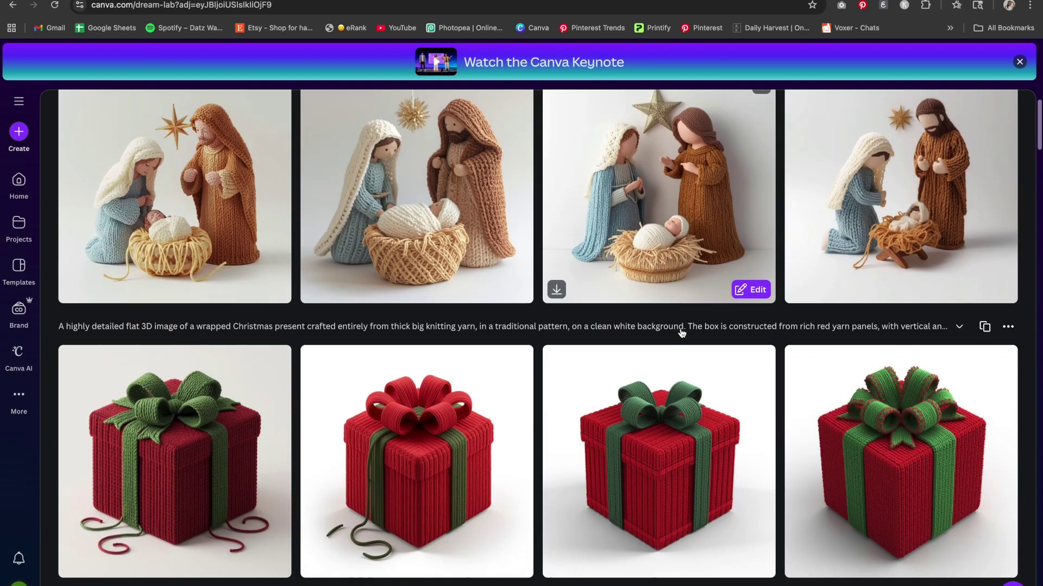
scroll(682, 333, "down", 8)
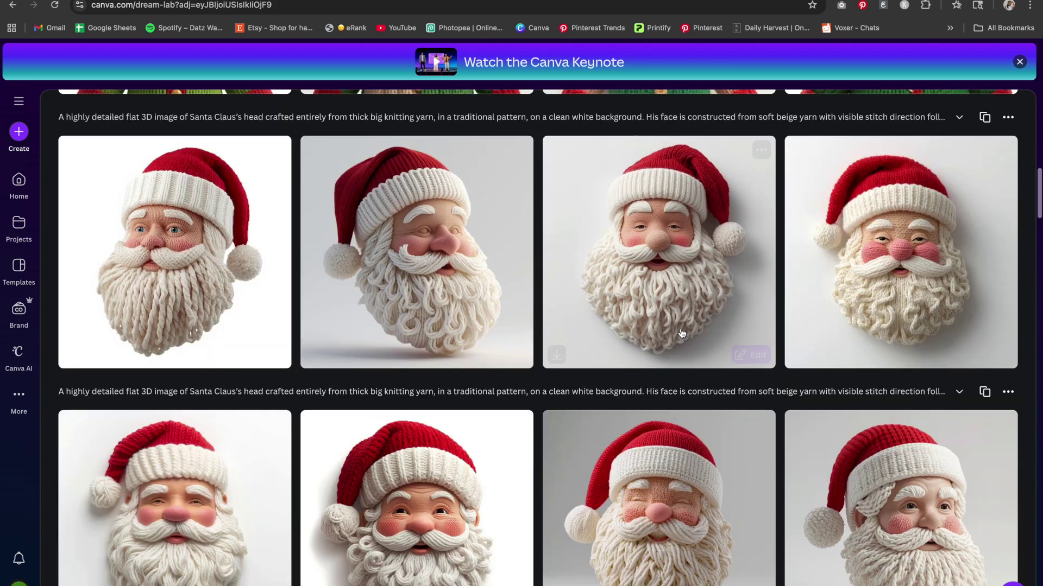
scroll(678, 257, "down", 7)
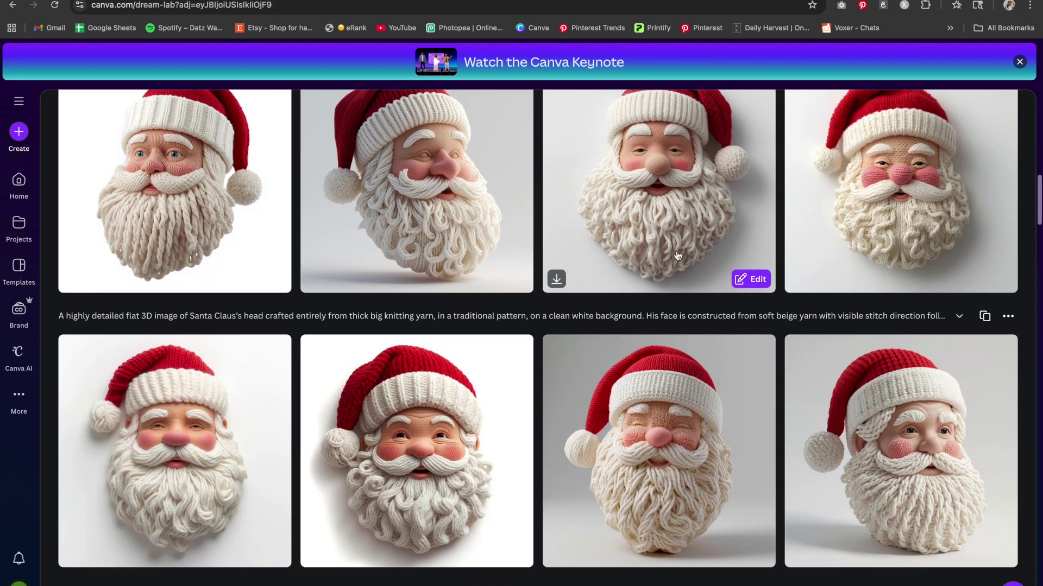
scroll(677, 256, "down", 15)
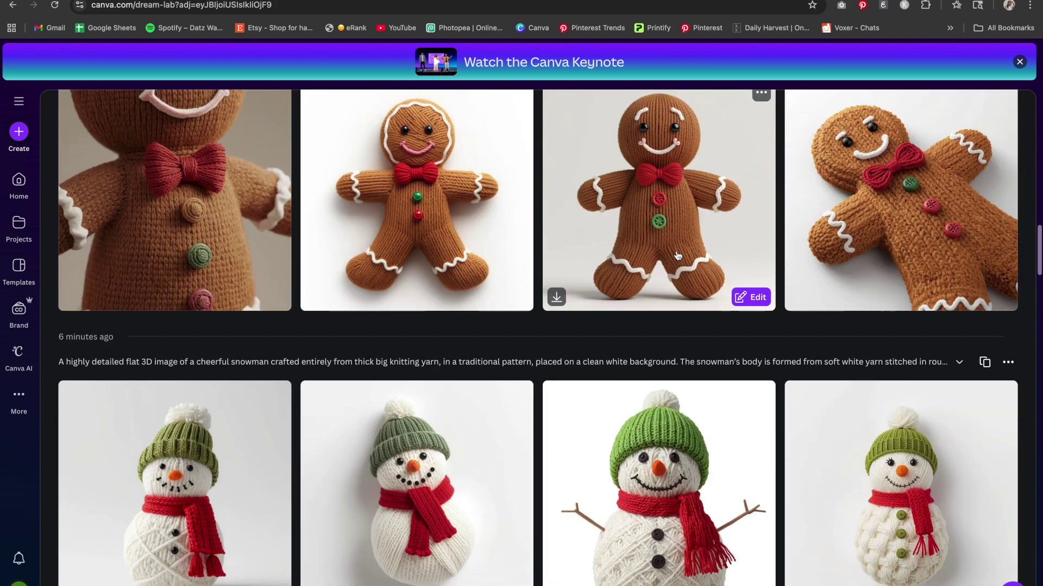
scroll(678, 256, "down", 5)
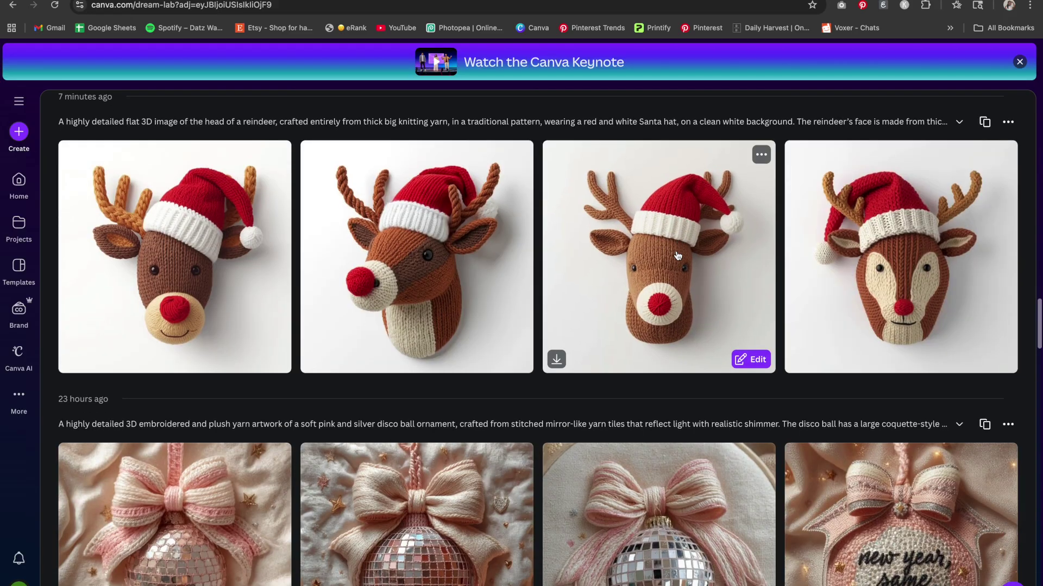
scroll(508, 287, "up", 20)
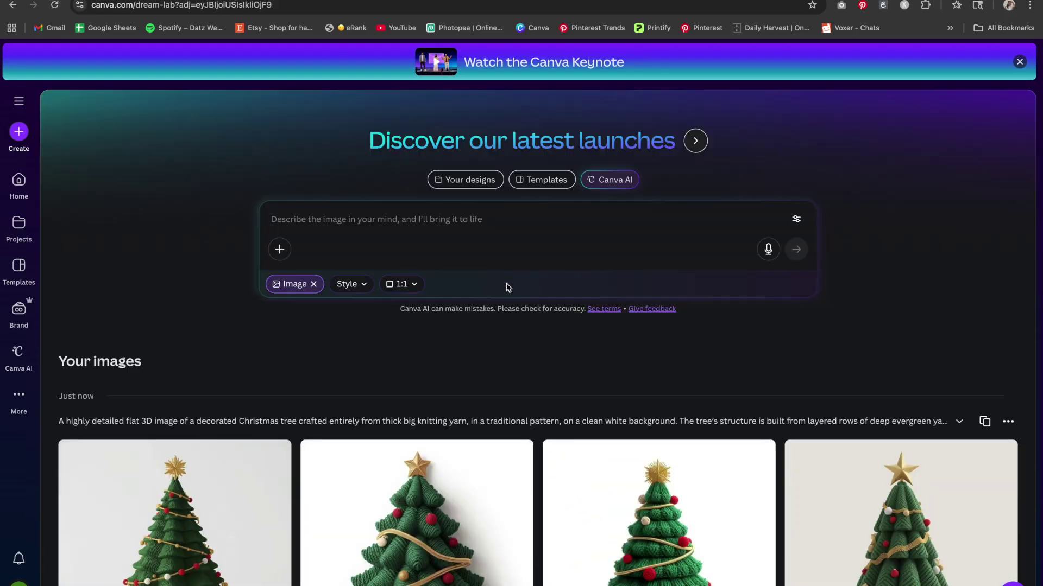
left_click(471, 217)
key("super+v")
key("Return")
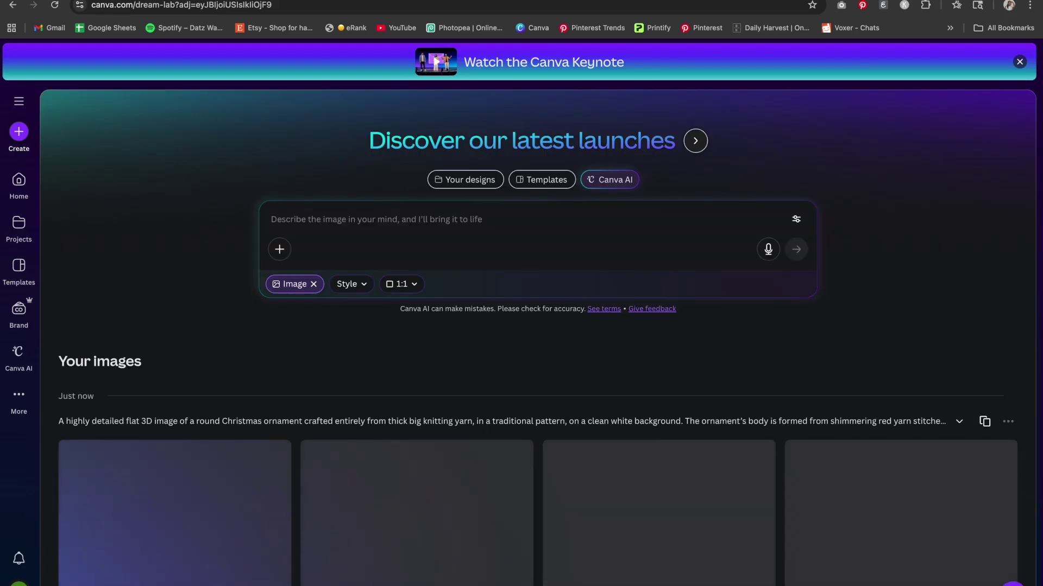
Step: Paste the knitted Christmas stocking description into the prompt box
scroll(1024, 254, "down", 3)
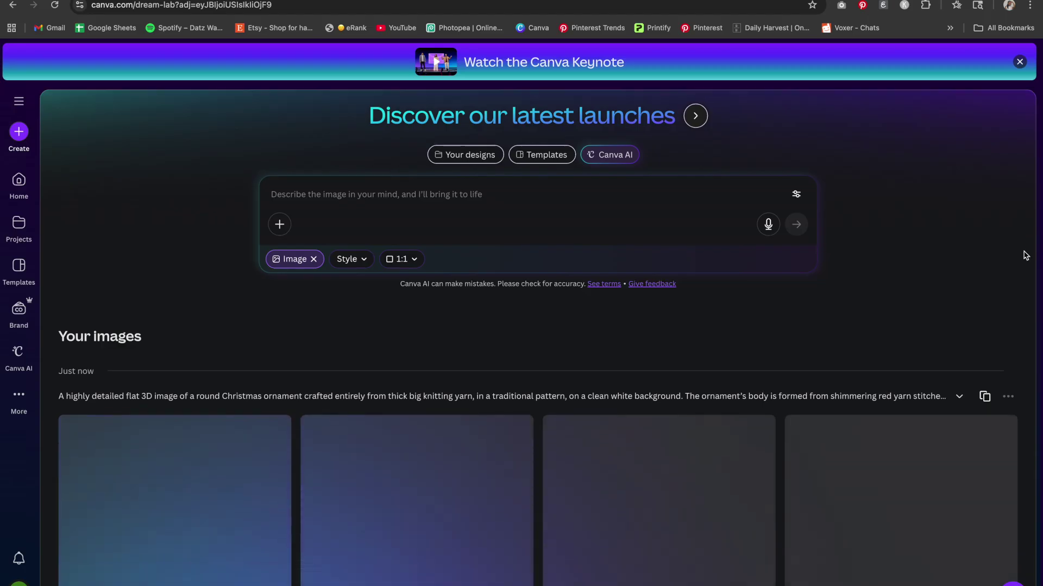
scroll(1015, 242, "down", 1)
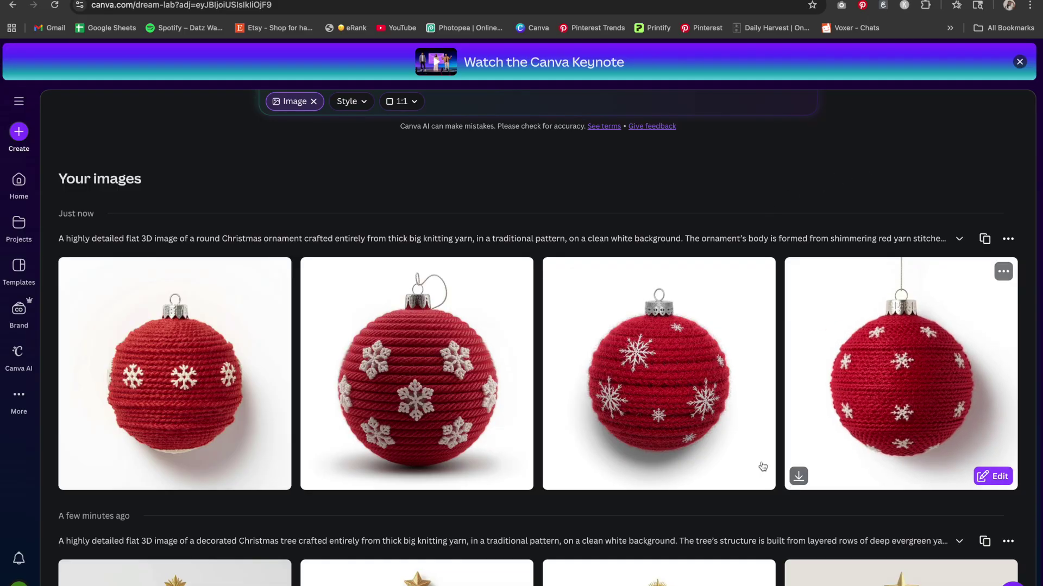
mouse_move(699, 332)
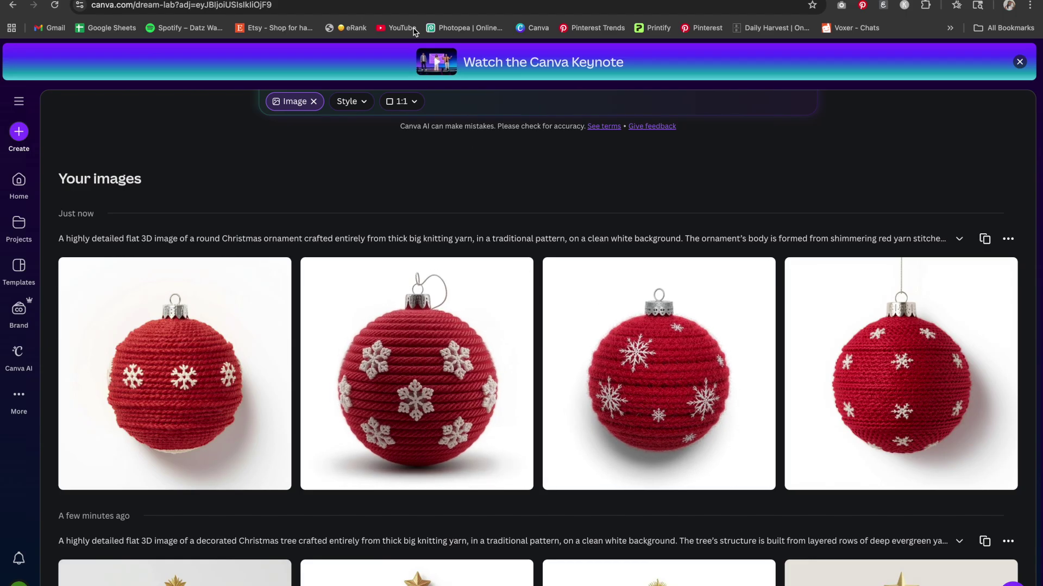
key("super+v")
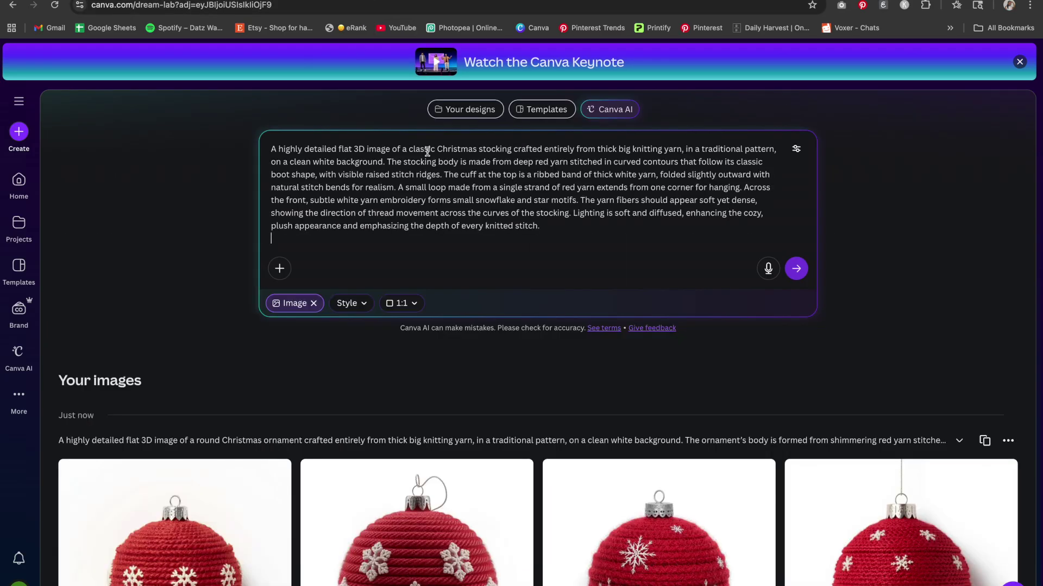
Step: Submit the stocking prompt to generate four red knitted stockings with cream cuffs
key("Return")
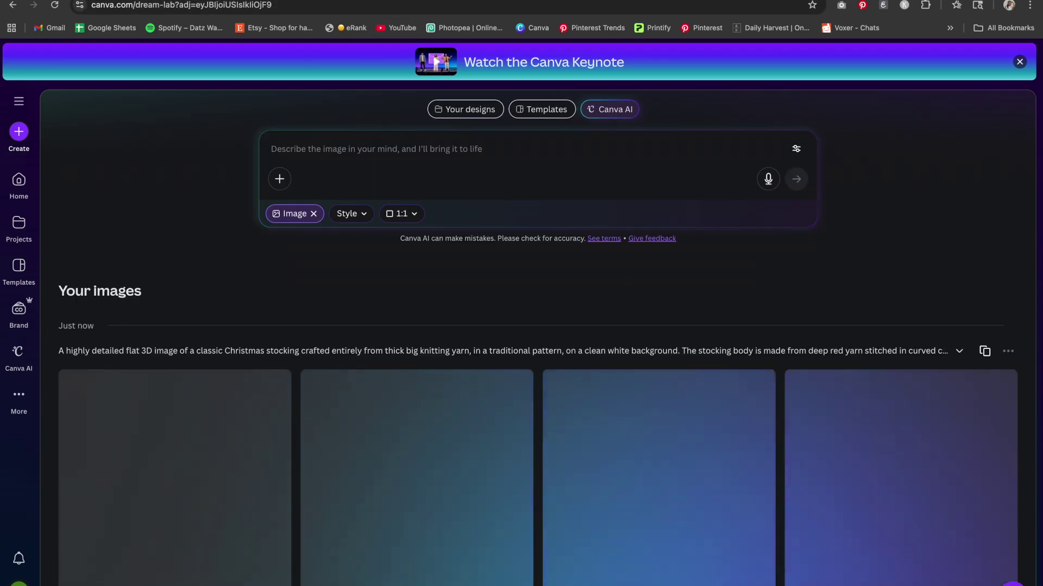
scroll(435, 265, "down", 3)
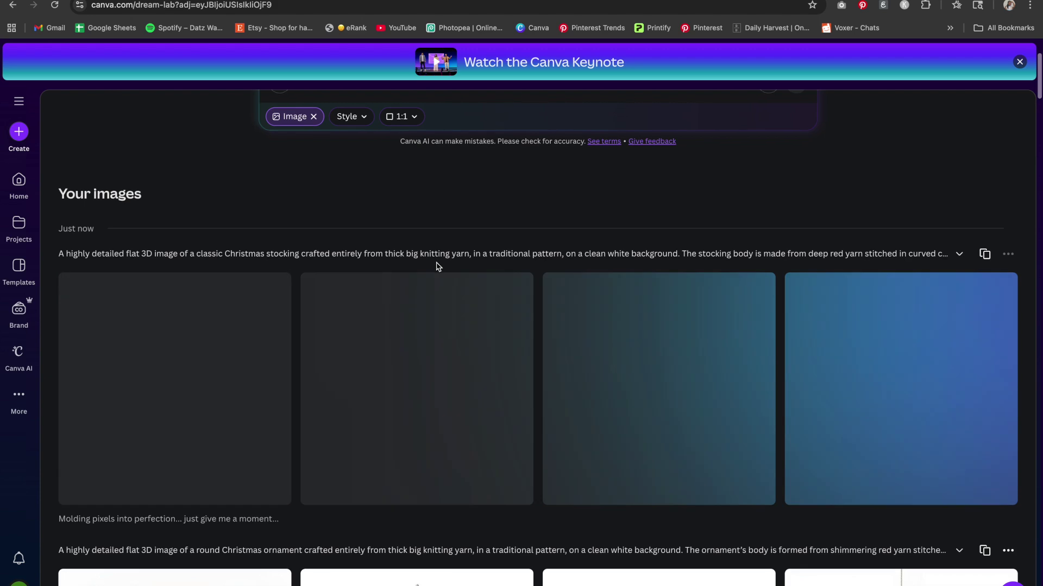
scroll(666, 316, "up", 2)
scroll(666, 316, "down", 2)
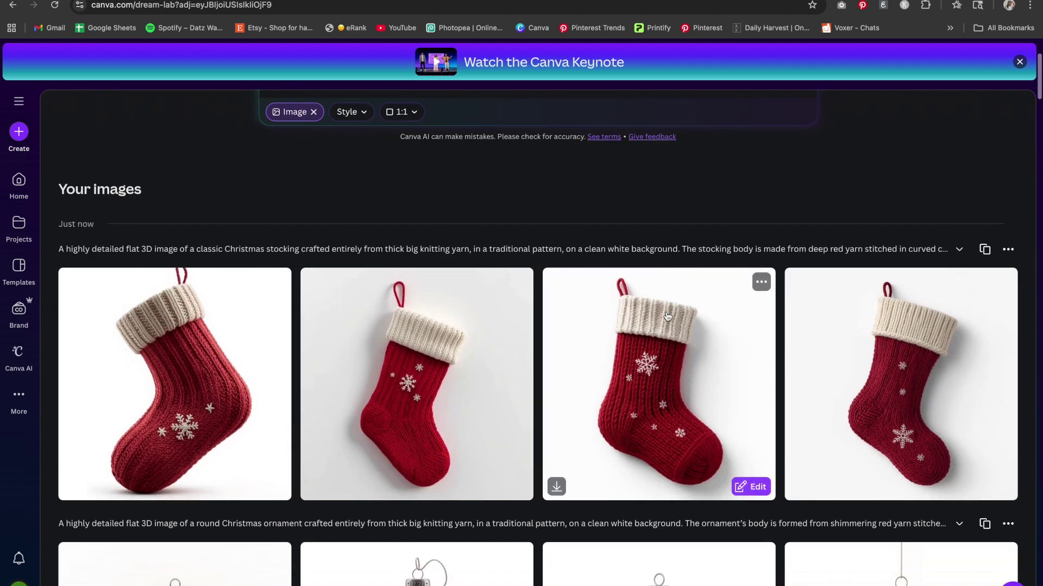
scroll(667, 312, "down", 1)
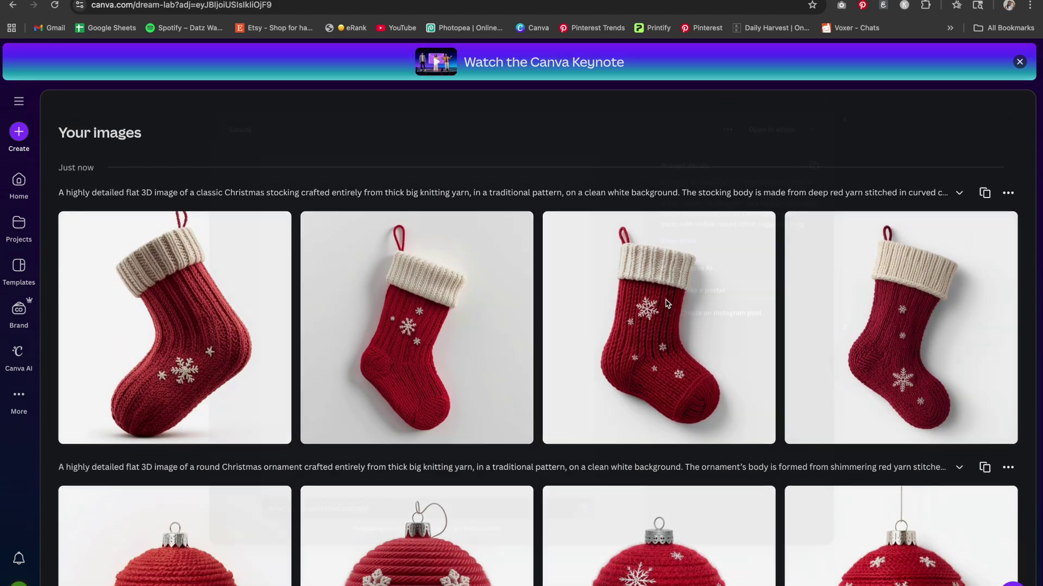
Step: Preview the third stocking image up close
left_click(667, 303)
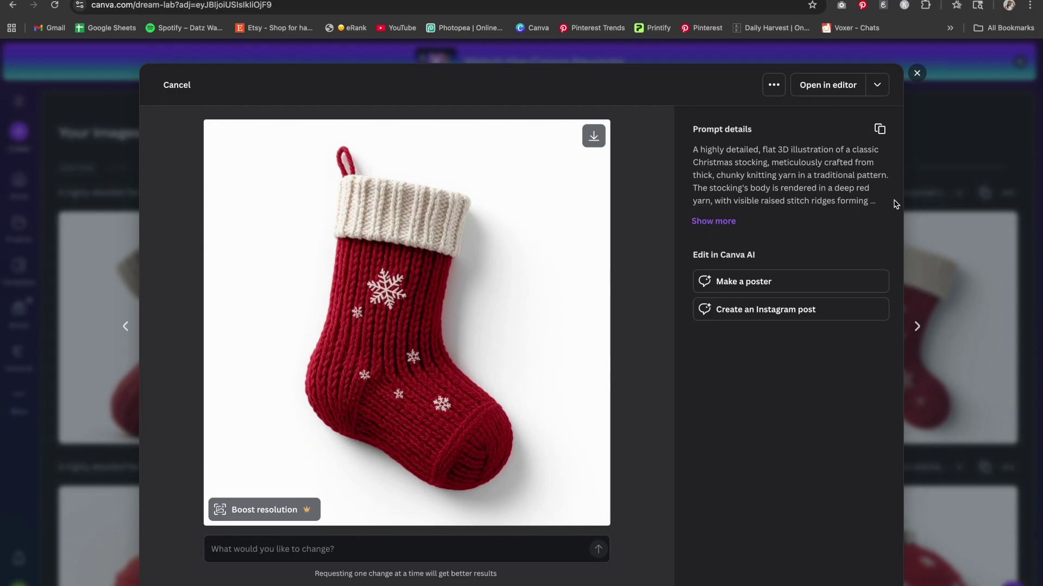
left_click(994, 137)
scroll(646, 140, "up", 4)
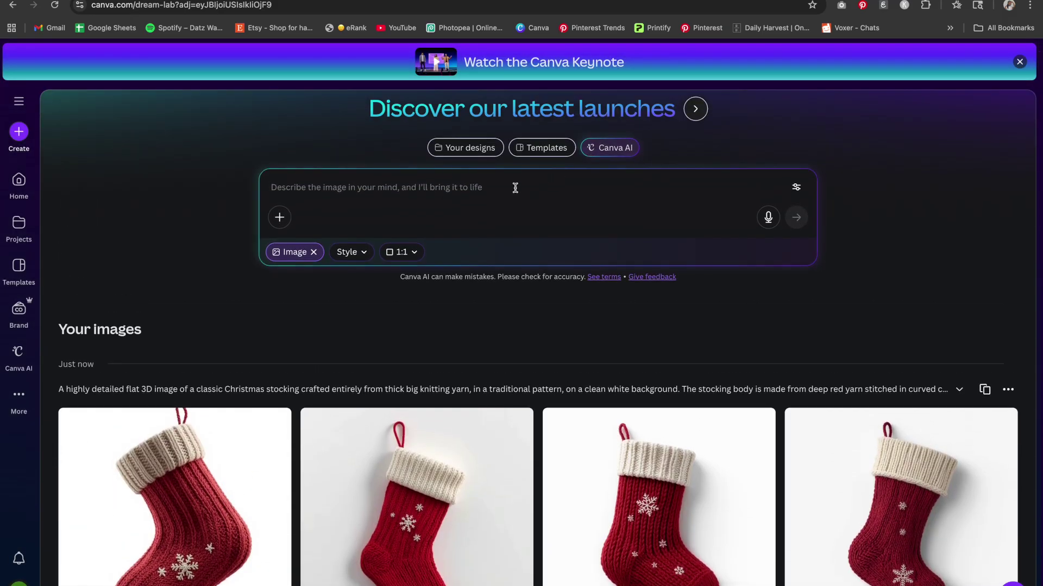
Step: Paste the stocking prompt and add 'The stocking has a white tip at the bottom.' after 'ridges.'
left_click(515, 188)
type("A highly detailed flat 3D image of a classic Christmas stocking crafted entirely from thick big knitting yarn, in a traditional pattern, on a clean white background. The stocking body is made from deep red yarn stitched in curved contours that follow its classic boot shape, with visible raised stitch ridges. The cuff at the top is a ribbed band of thick white yarn, folded slightly outward with natural stitch bends for realism. A small loop made from a single strand of red yarn extends from one corner for hanging. Across the front, subtle white yarn embroidery forms small snowflake and star motifs. The yarn fibers should appear soft yet dense, showing the direction of thread movement across the curves of the stocking. Lighting is soft and diffused, enhancing the cozy, plush appearance and emphasizing the depth of every knitted stitch.")
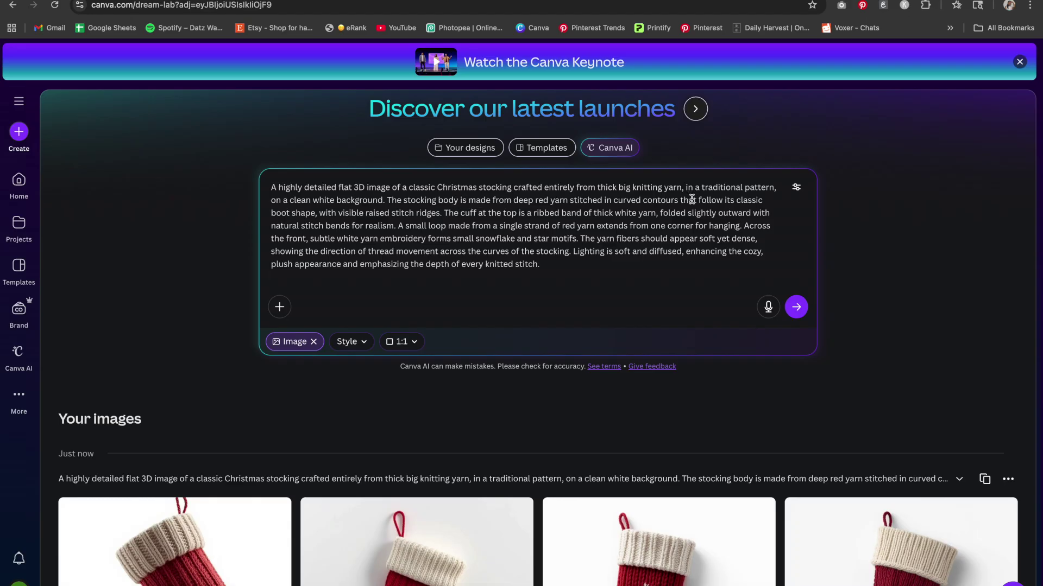
left_click(443, 213)
type("The stocker")
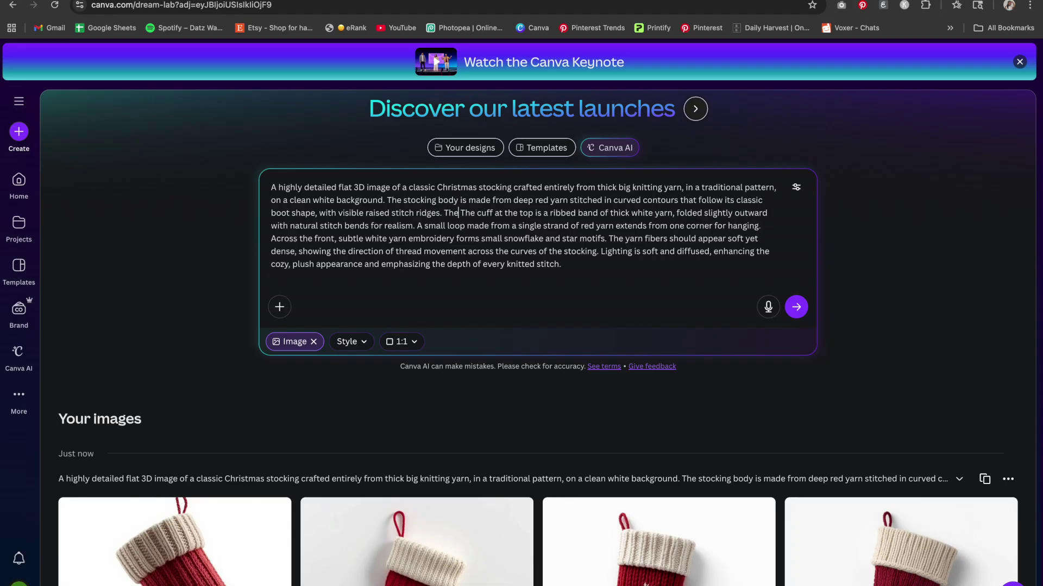
key("BackSpace")
key("BackSpace")
type("ing has a white tip at teh bottom.")
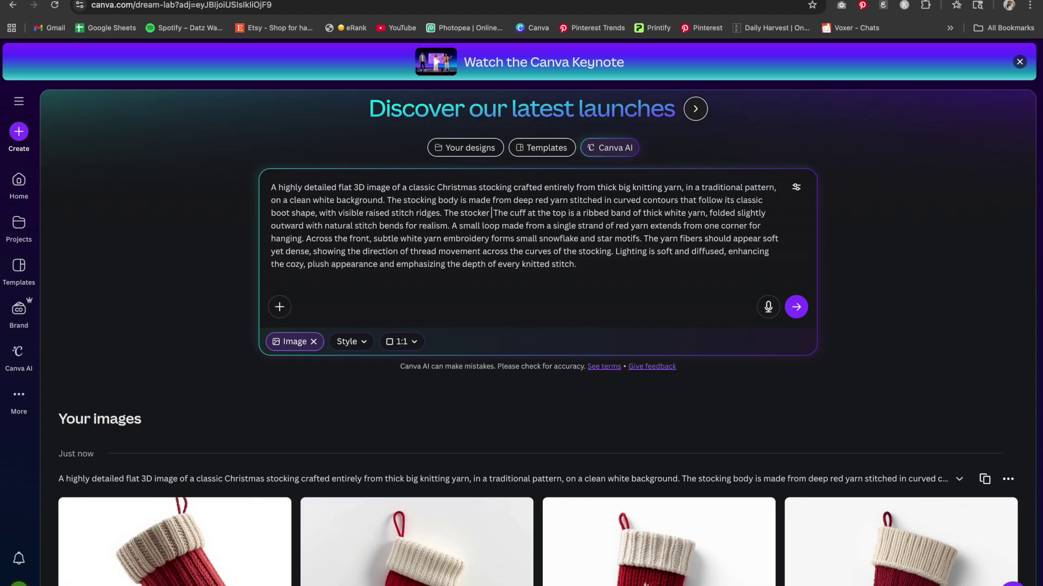
left_click(572, 213)
key("BackSpace")
type("e tip at the bottom.")
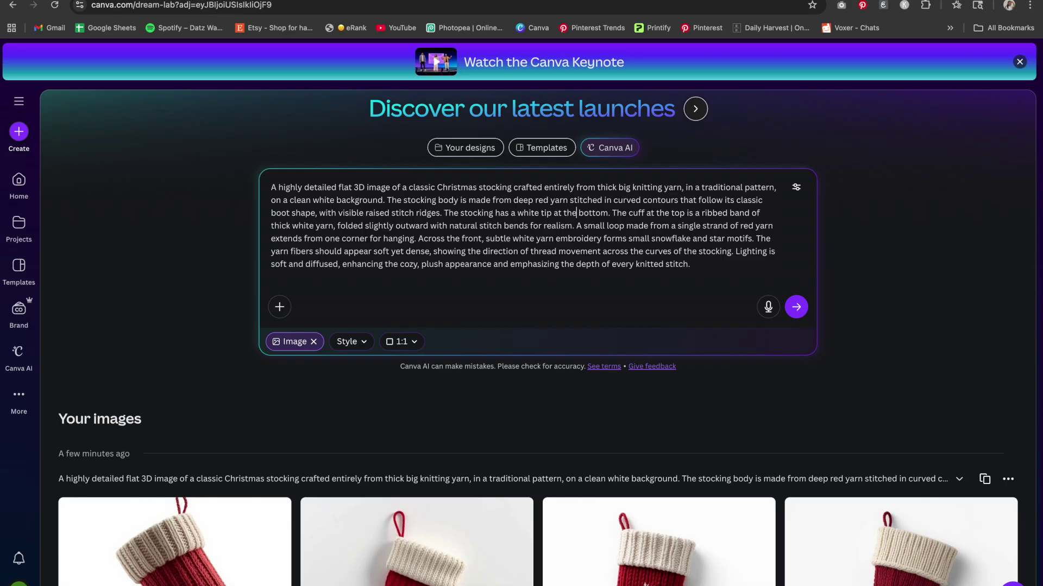
Step: Regenerate the stocking images and preview the fourth result
key("Return")
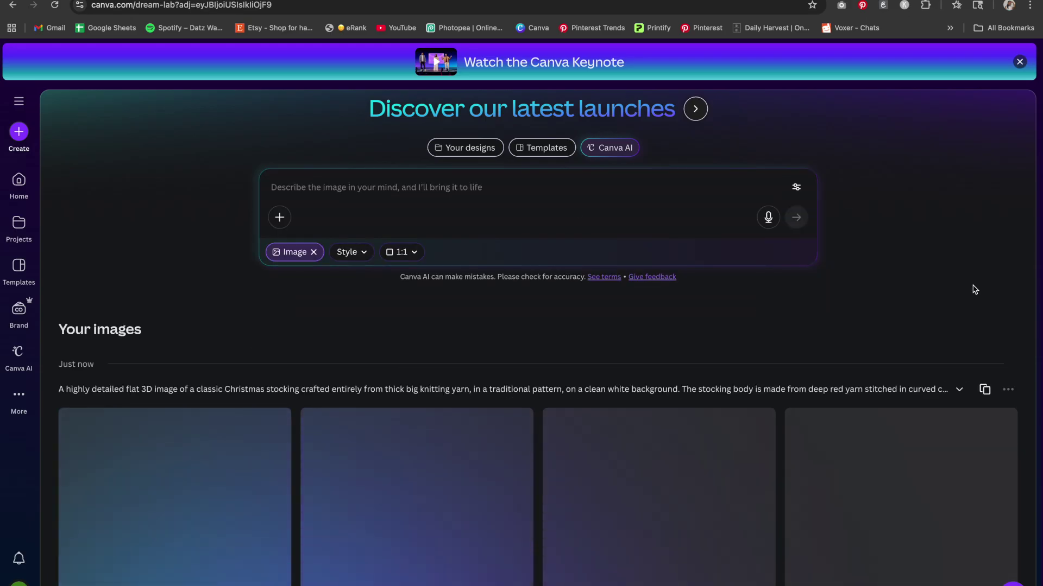
scroll(891, 297, "down", 1)
scroll(891, 298, "down", 5)
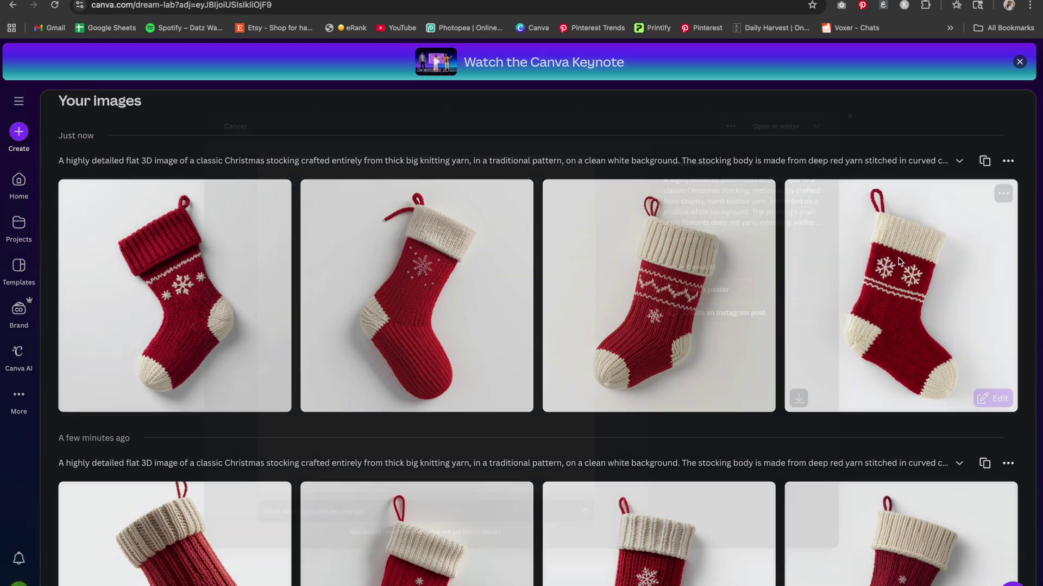
left_click(899, 262)
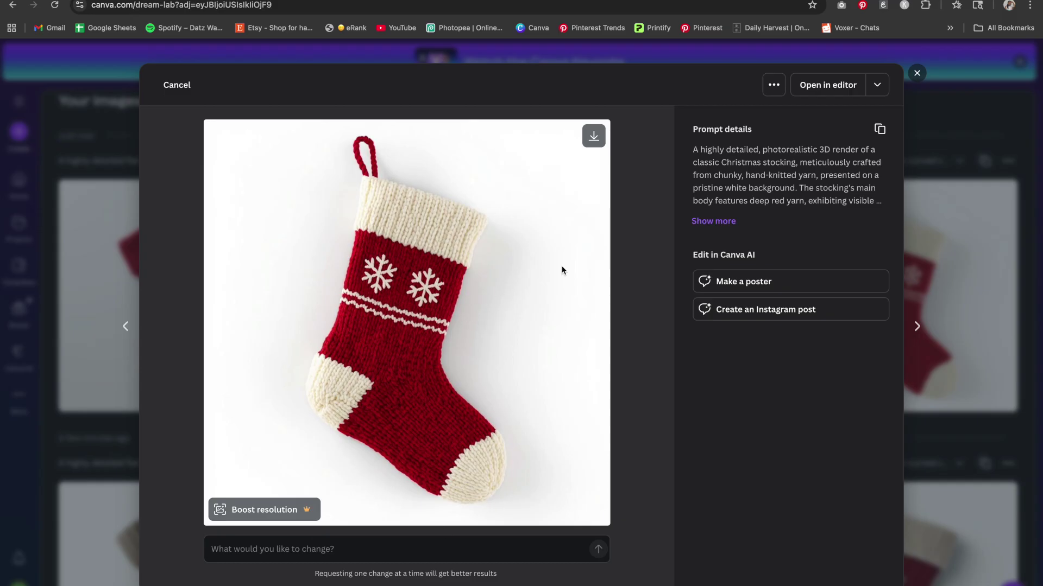
left_click(917, 74)
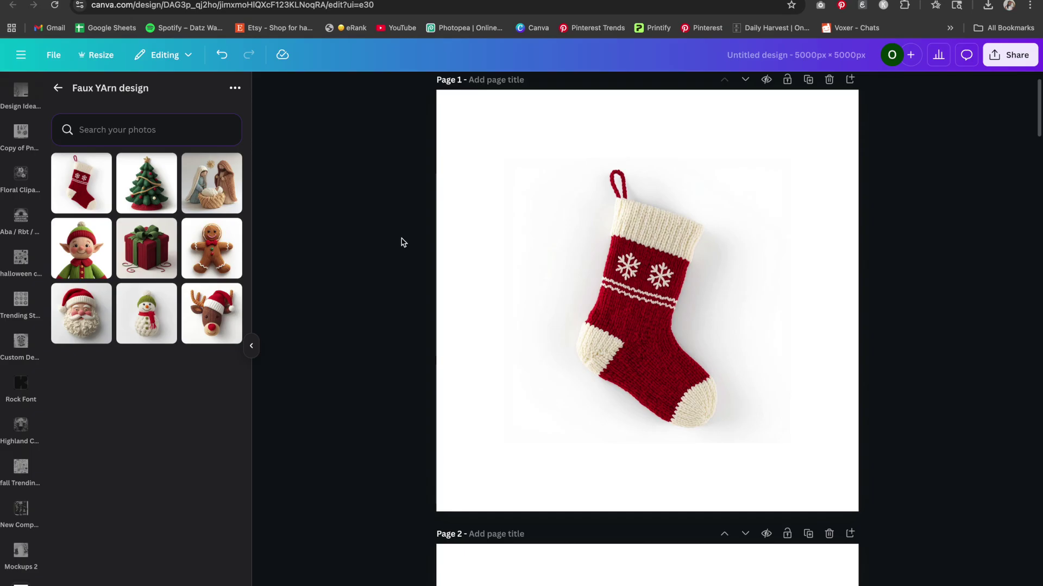
Step: Switch to the ChatGPT chat with the knitted nutcracker image
left_click(255, 2)
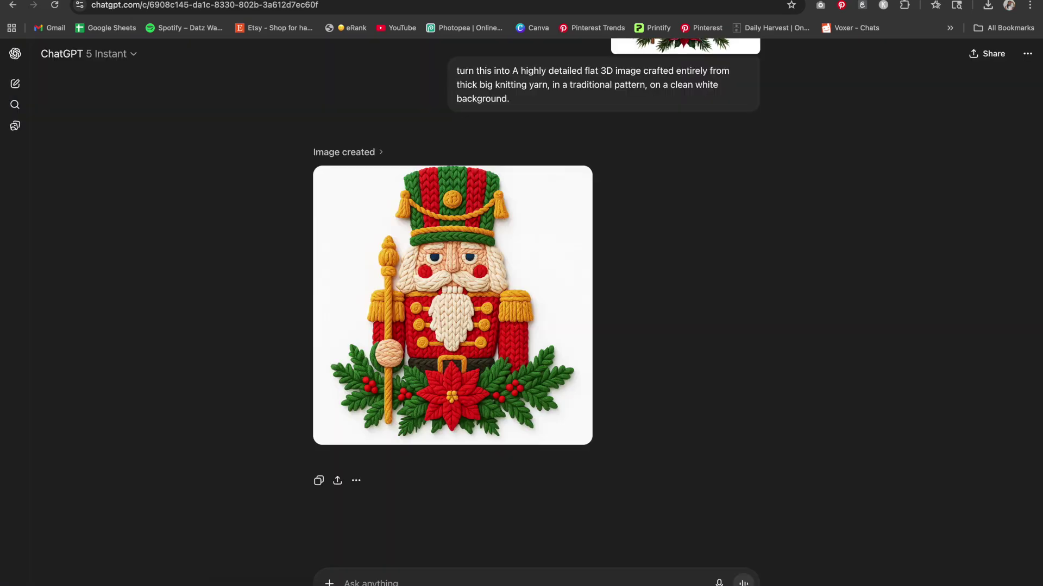
Step: Download the ChatGPT knitted nutcracker image and drag the PNG into Canva's uploads
scroll(213, 246, "up", 4)
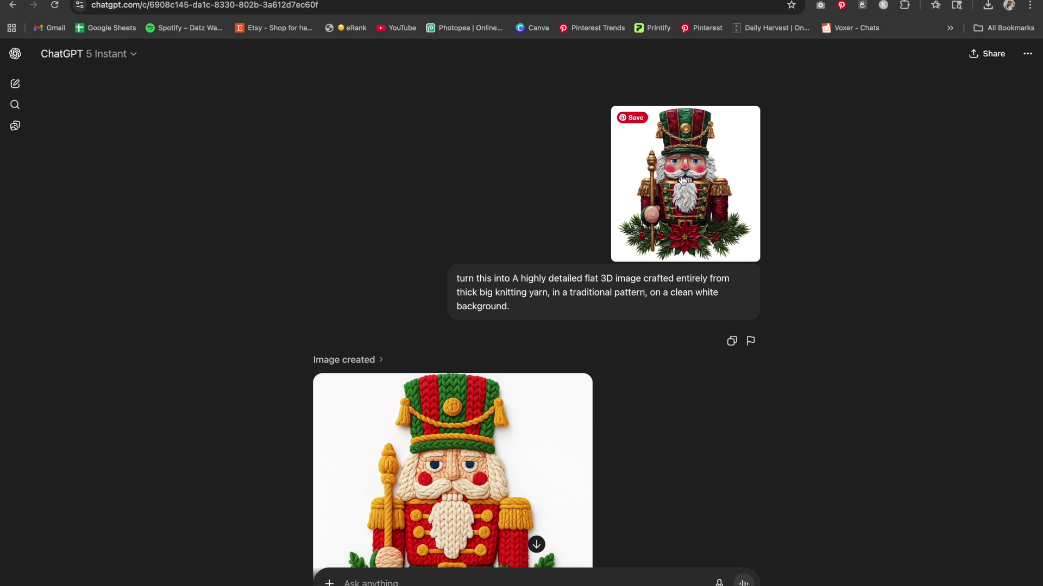
scroll(663, 286, "down", 1)
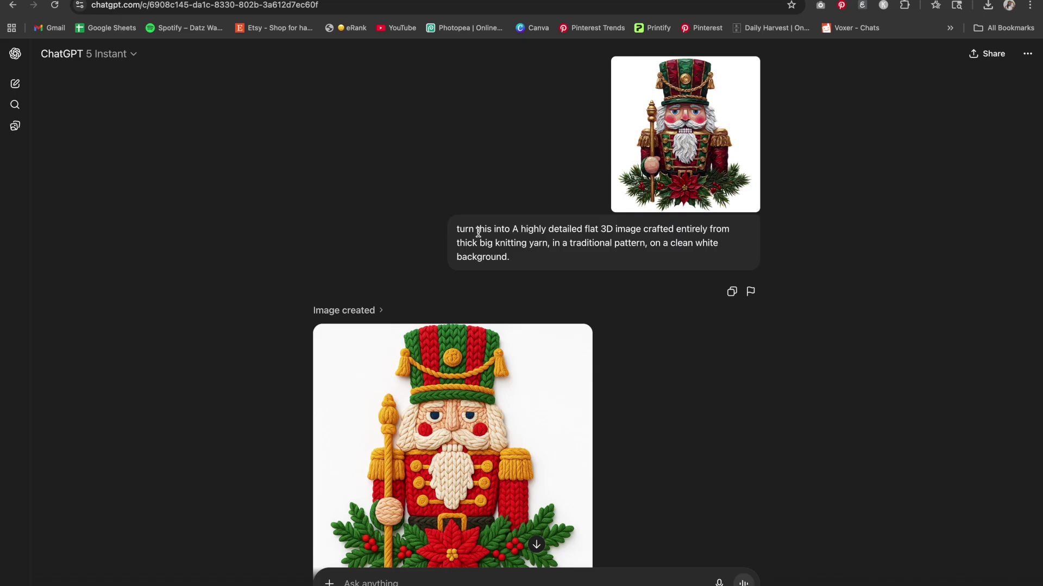
scroll(698, 310, "down", 3)
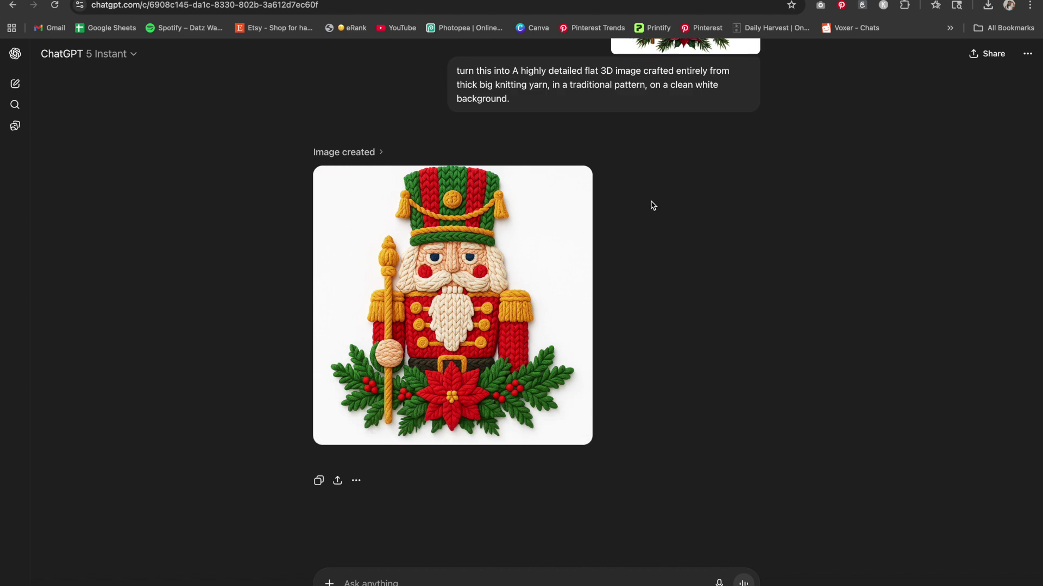
left_click(500, 331)
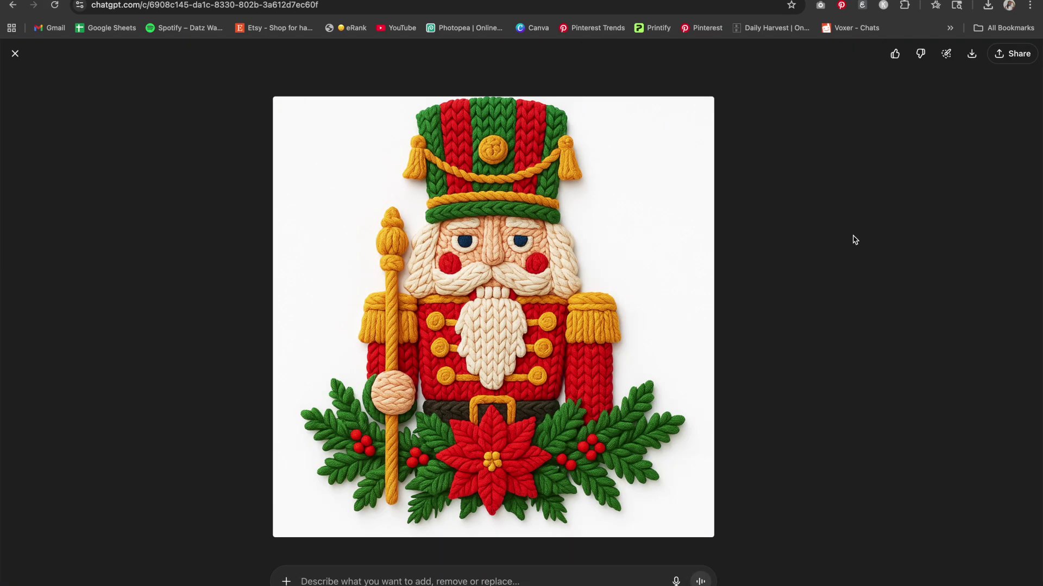
left_click(971, 54)
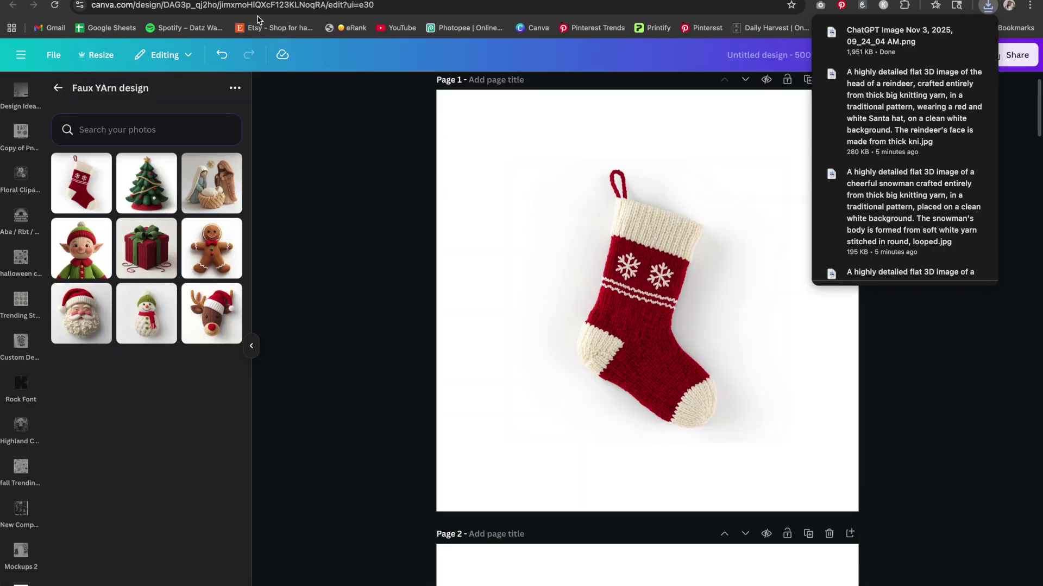
left_click_drag(896, 35, 239, 347)
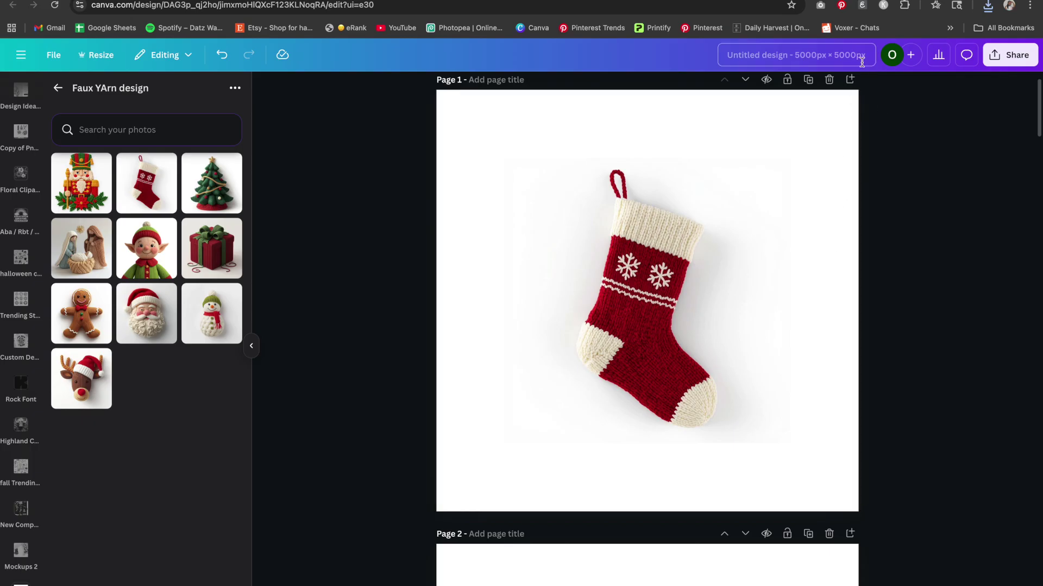
Step: Make Page 1's background dark olive green
left_click(851, 171)
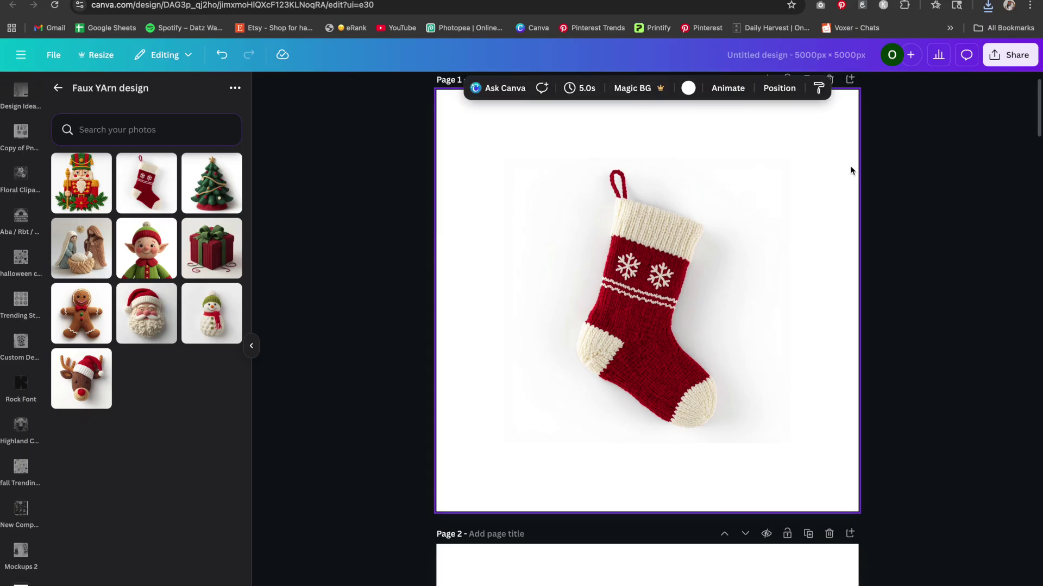
left_click(688, 89)
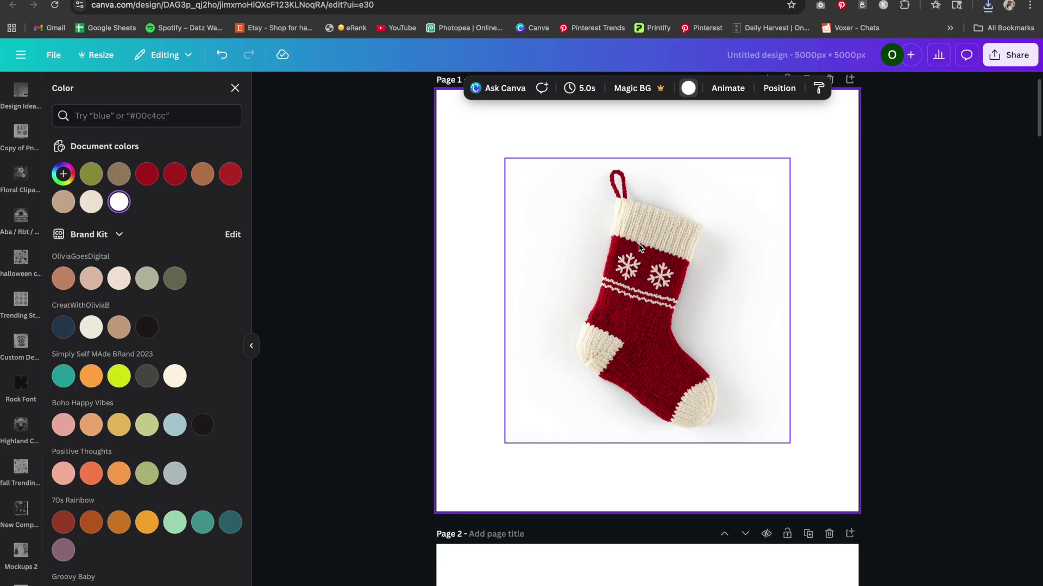
left_click(176, 281)
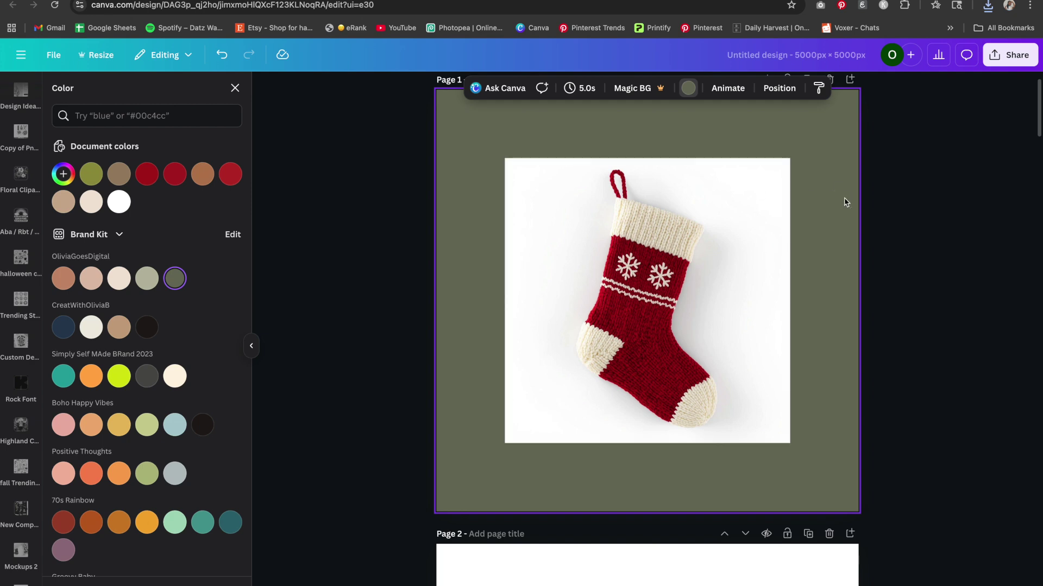
left_click(900, 217)
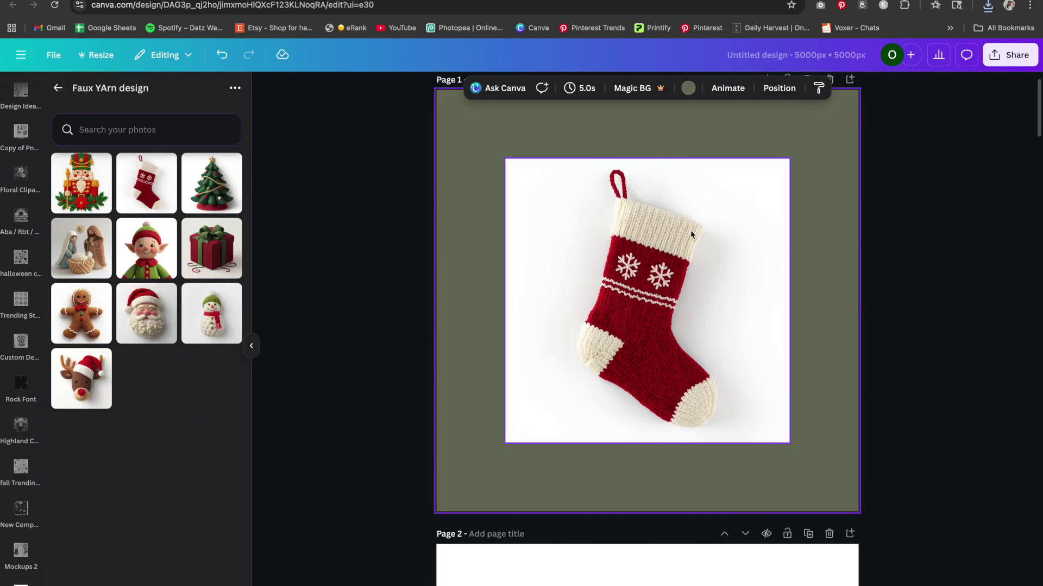
Step: Enlarge the stocking to fill most of Page 1 and crop its empty left side
left_click(690, 230)
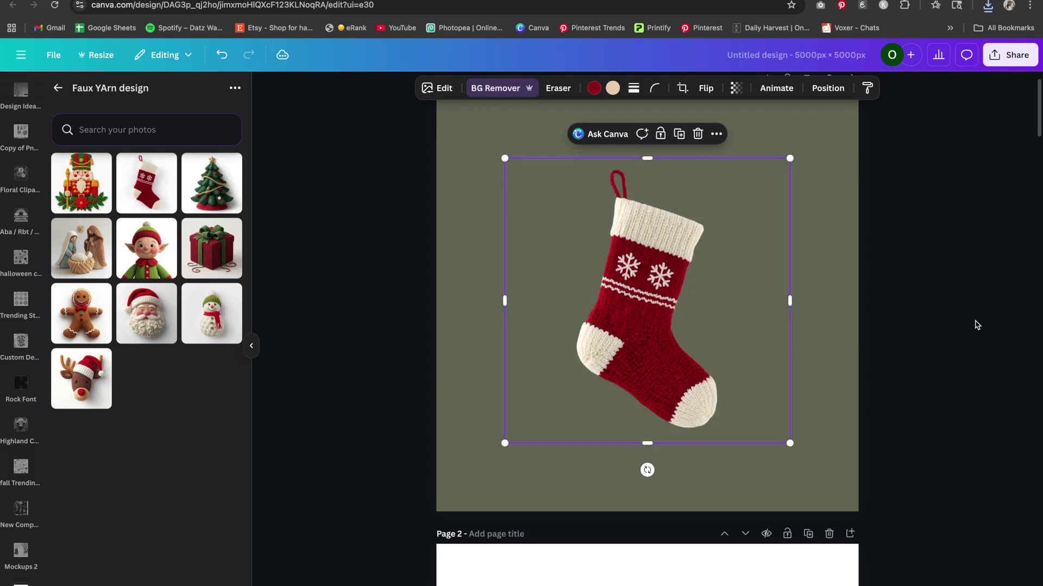
left_click_drag(790, 443, 897, 550)
left_click(535, 122)
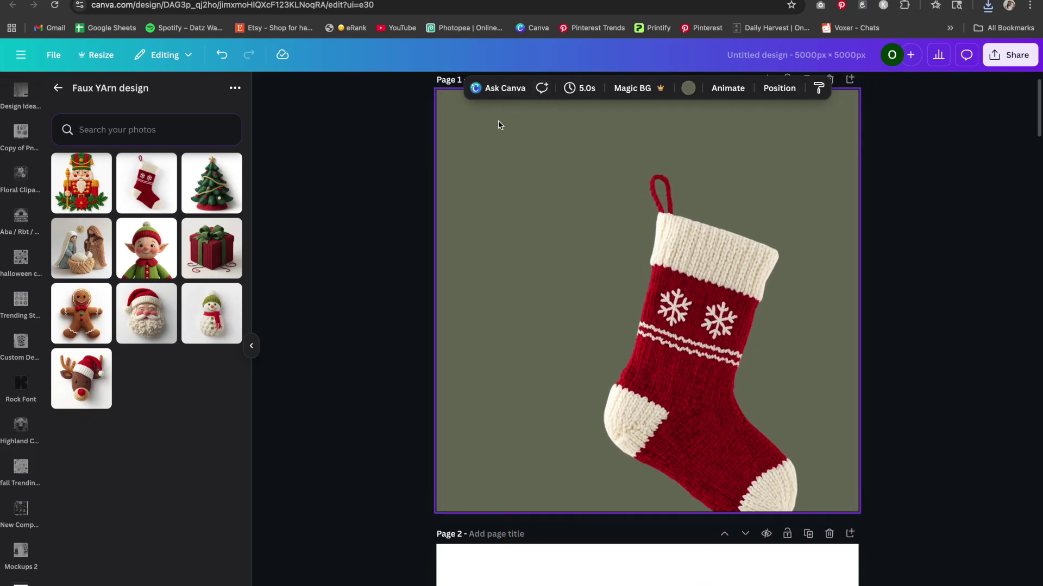
left_click(634, 207)
left_click_drag(504, 160, 457, 111)
left_click_drag(457, 331, 514, 331)
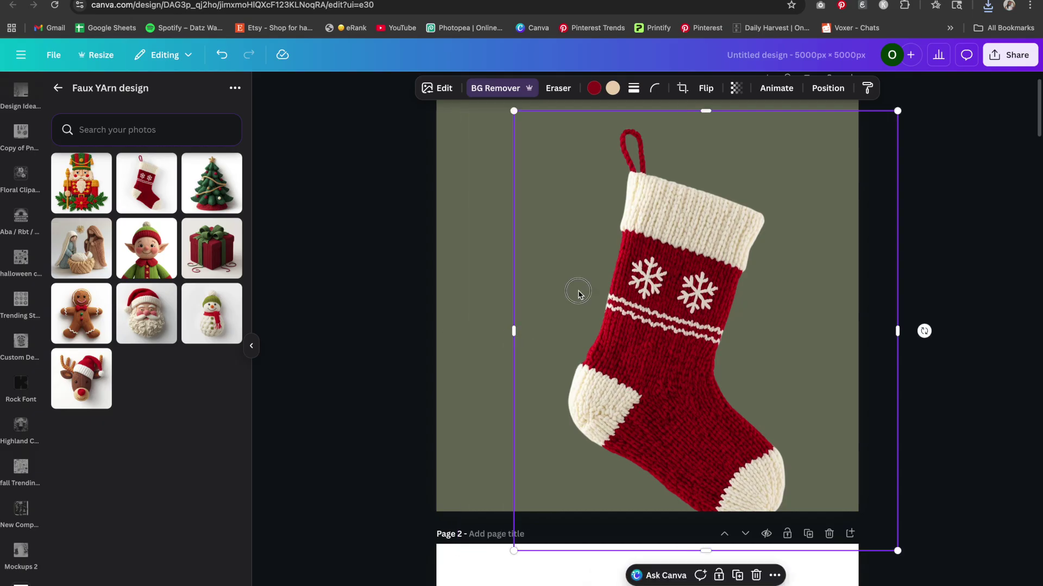
left_click(1023, 319)
Step: Scroll down to Page 2 and select the knitted tree image
scroll(958, 320, "down", 6)
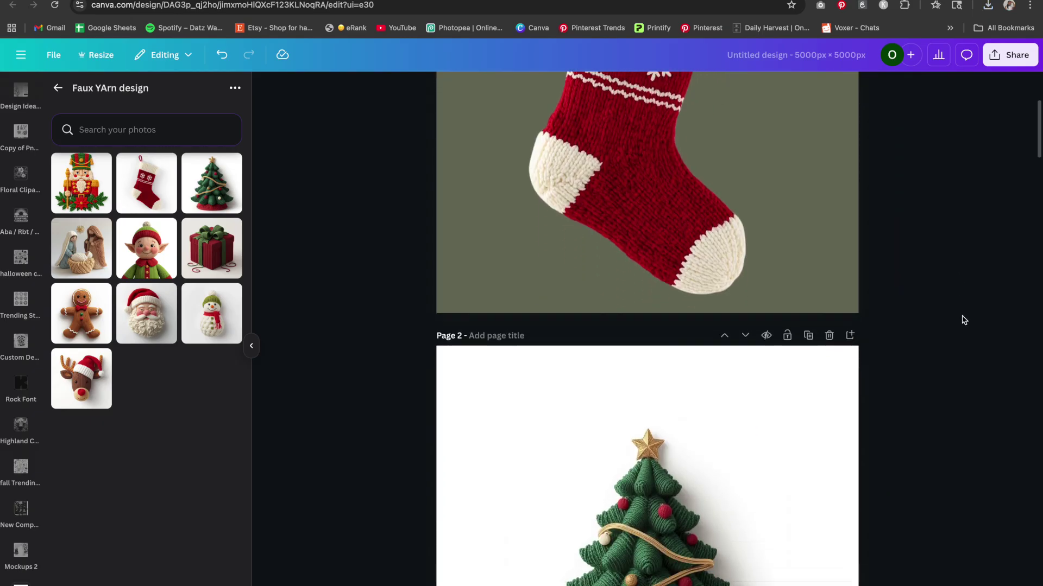
scroll(963, 319, "down", 3)
left_click(671, 256)
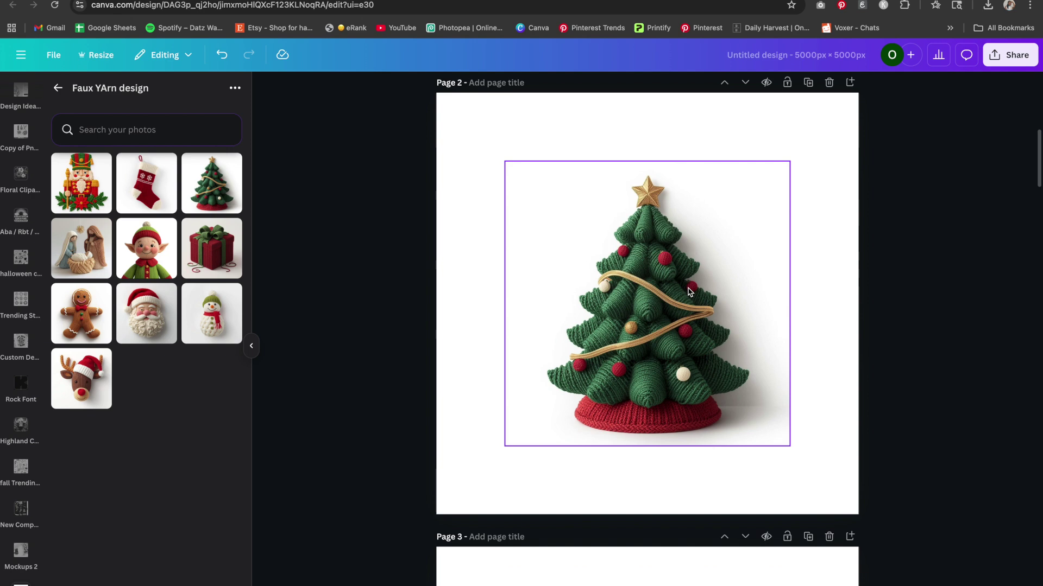
Step: Remove the backgrounds from the Page 2 tree and Page 3 nativity images
left_click(486, 88)
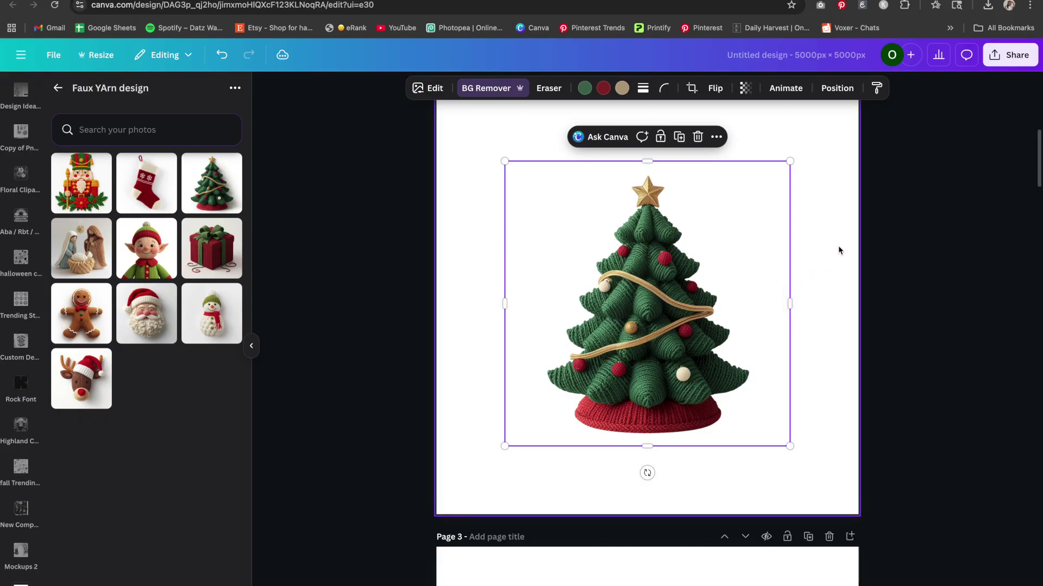
scroll(836, 253, "down", 6)
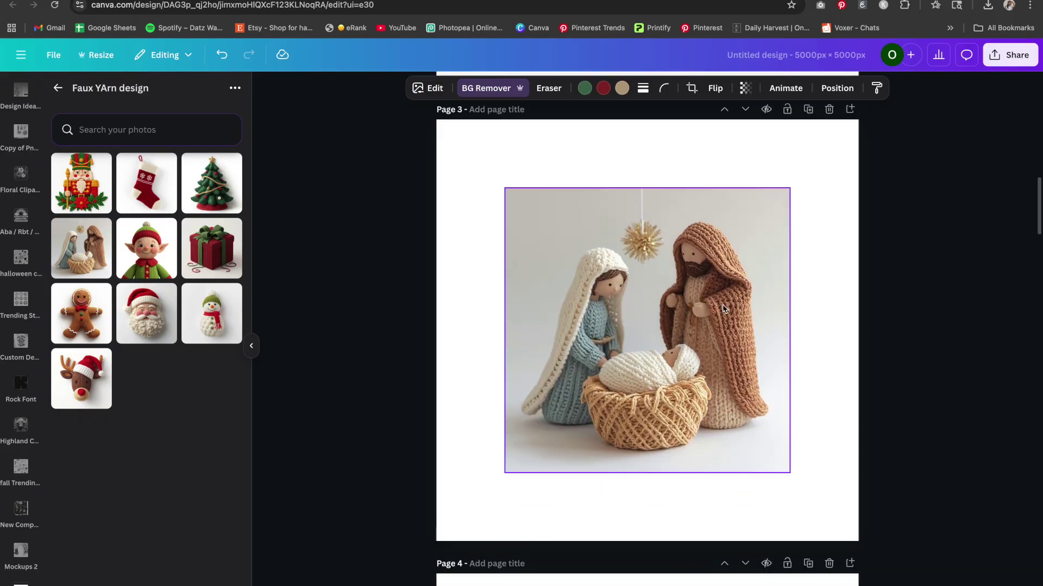
left_click(680, 314)
left_click(506, 91)
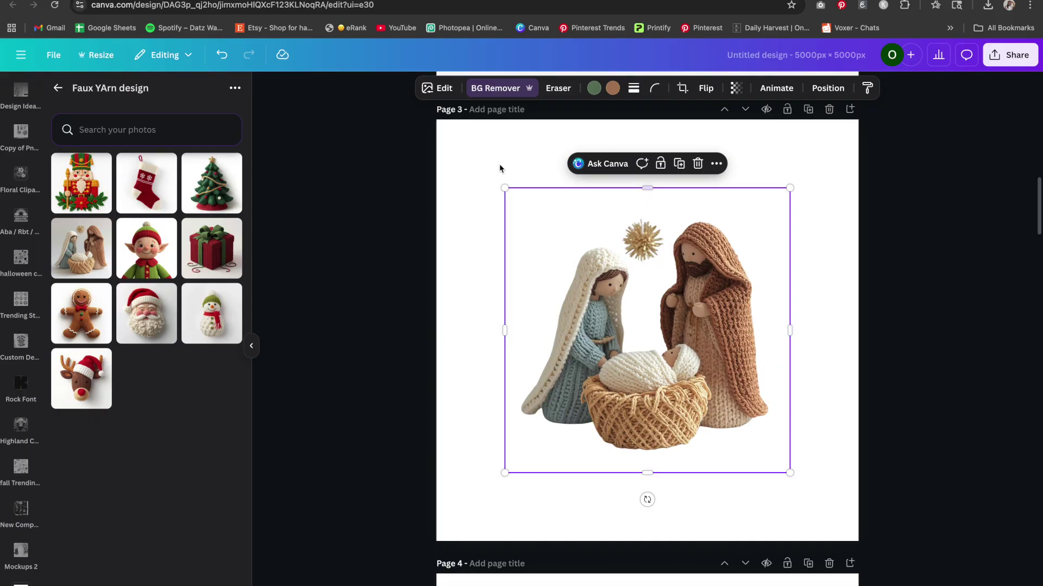
Step: Erase the gold star above the nativity cutout with the Eraser
left_click(506, 89)
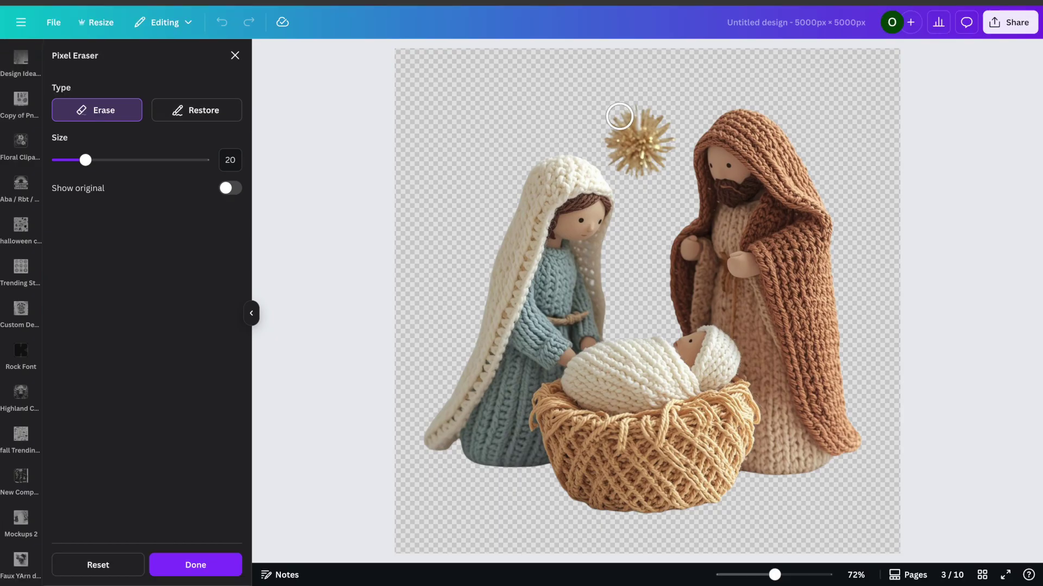
mouse_move(619, 148)
left_mouse_down()
mouse_move(645, 145)
mouse_move(658, 178)
mouse_move(661, 164)
mouse_move(618, 166)
mouse_move(625, 133)
mouse_move(648, 132)
mouse_move(627, 136)
left_mouse_up()
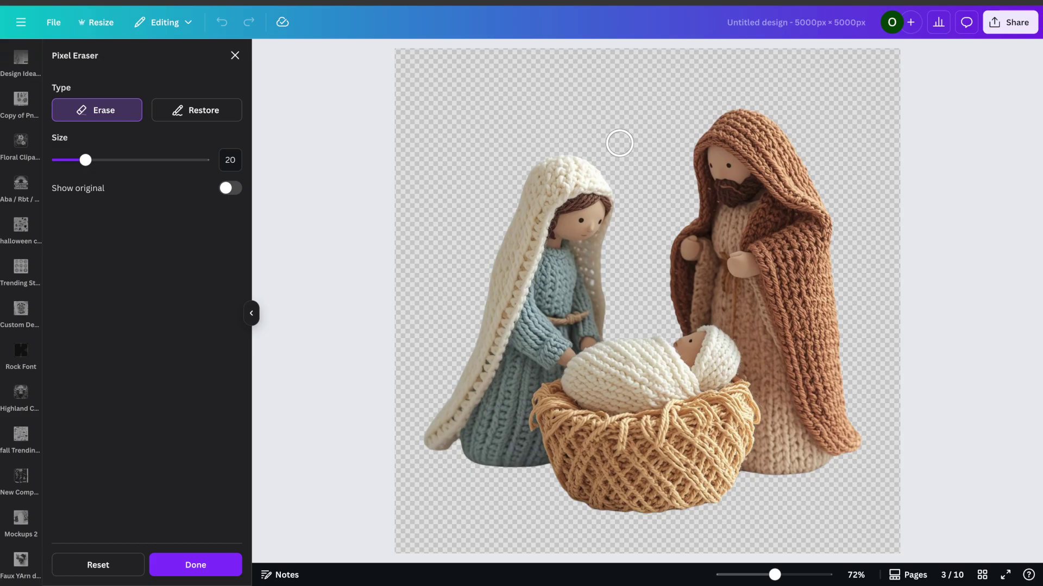
left_click(210, 565)
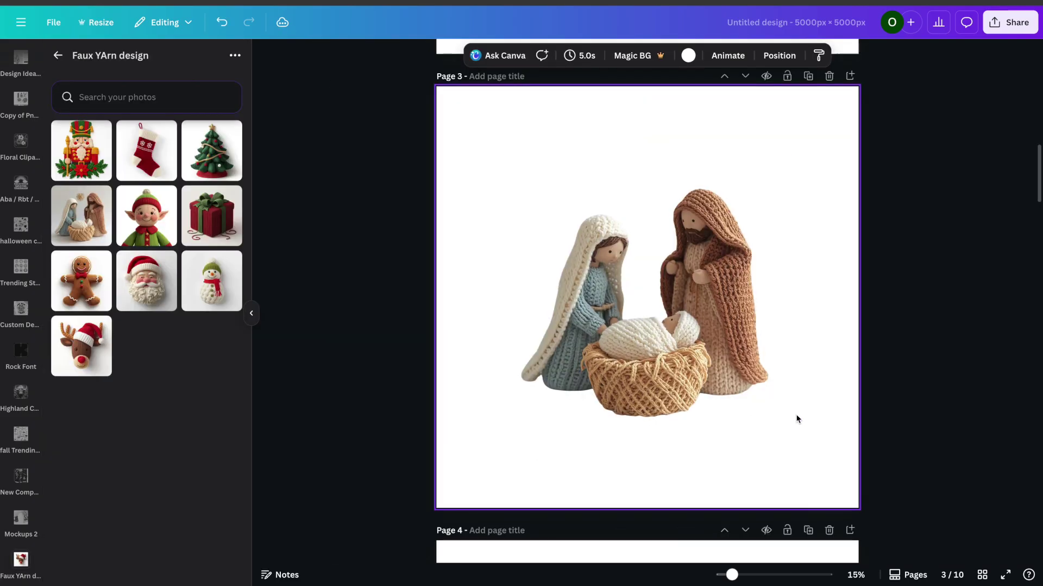
Step: Remove the backgrounds from the Page 4 elf and Page 5 gift box, then undo the last change
scroll(796, 419, "down", 5)
left_click(691, 270)
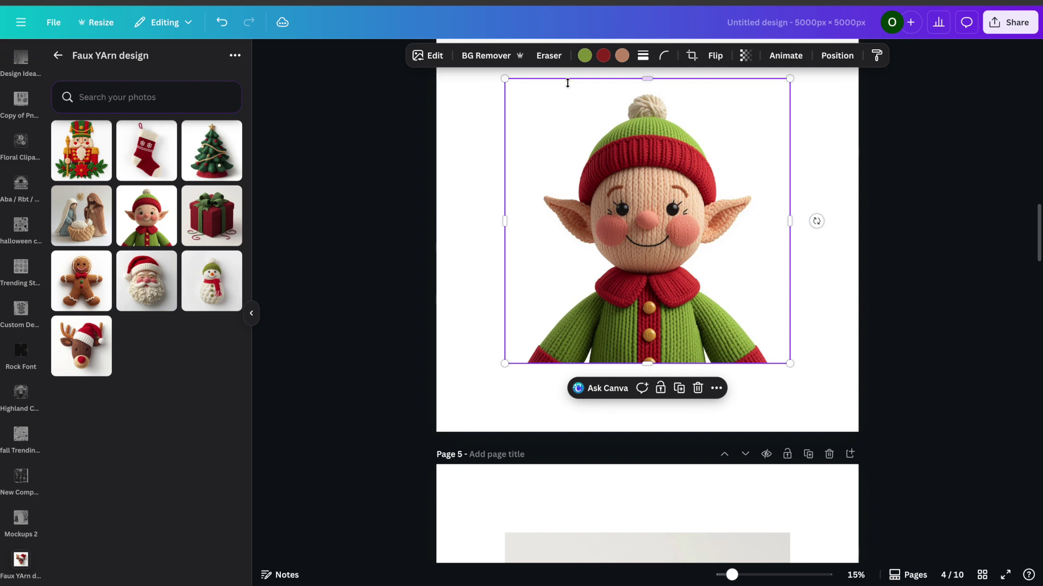
left_click(484, 57)
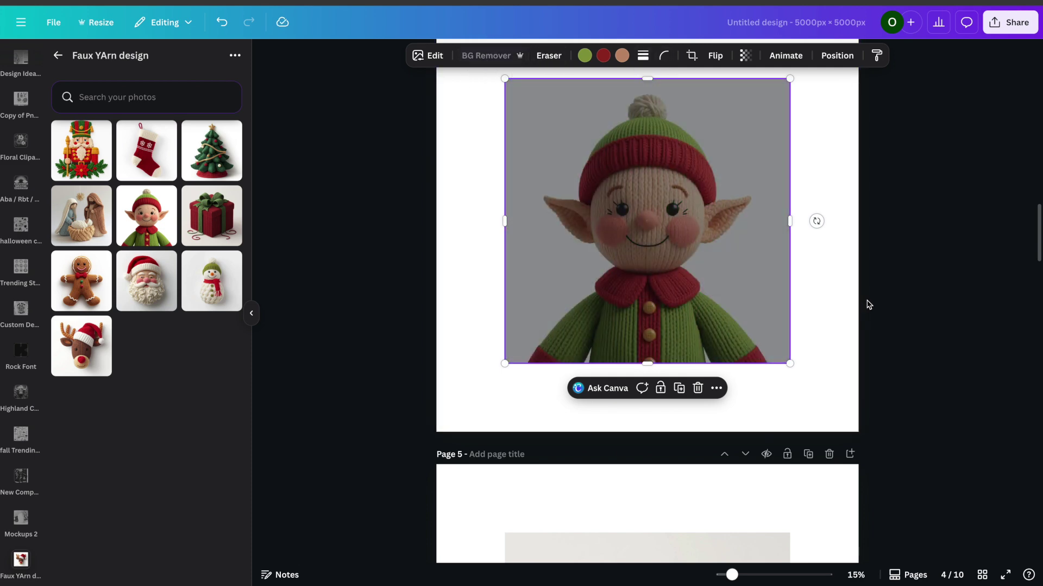
scroll(847, 325, "down", 5)
left_click(647, 352)
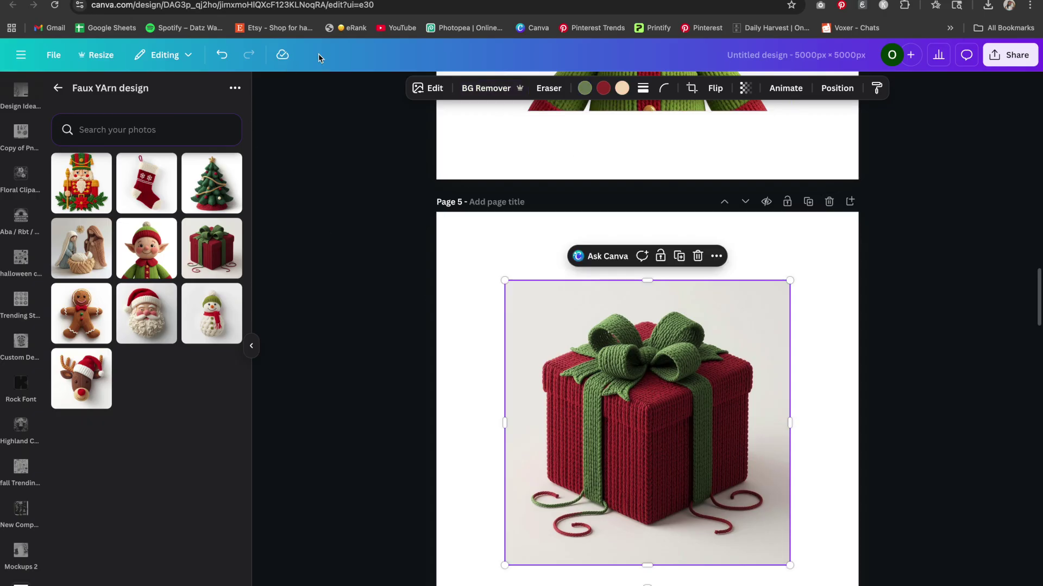
left_click(484, 88)
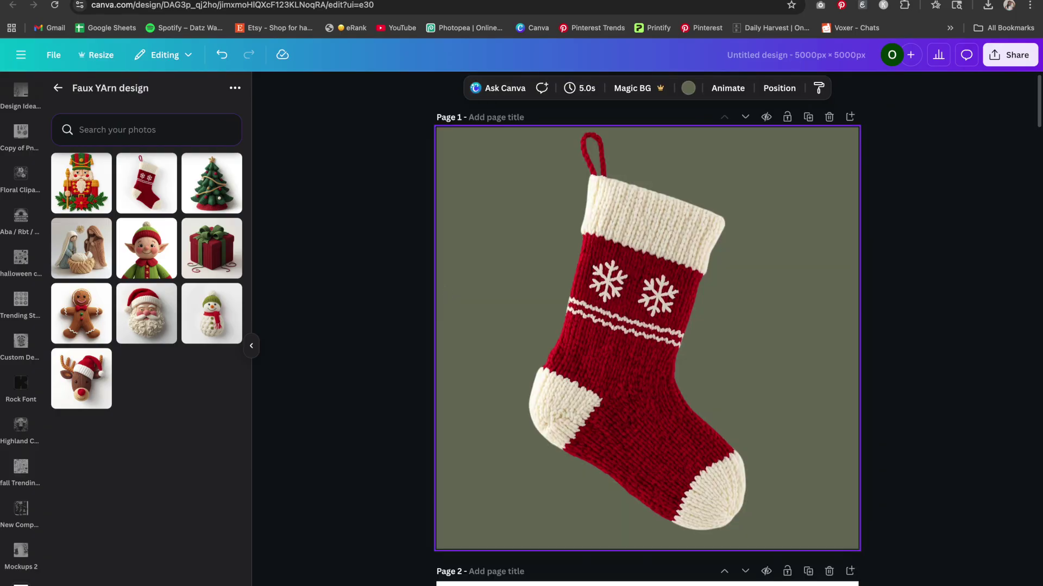
key("ctrl+z")
Step: Enlarge the knitted tree so it fills Page 2
scroll(467, 282, "down", 8)
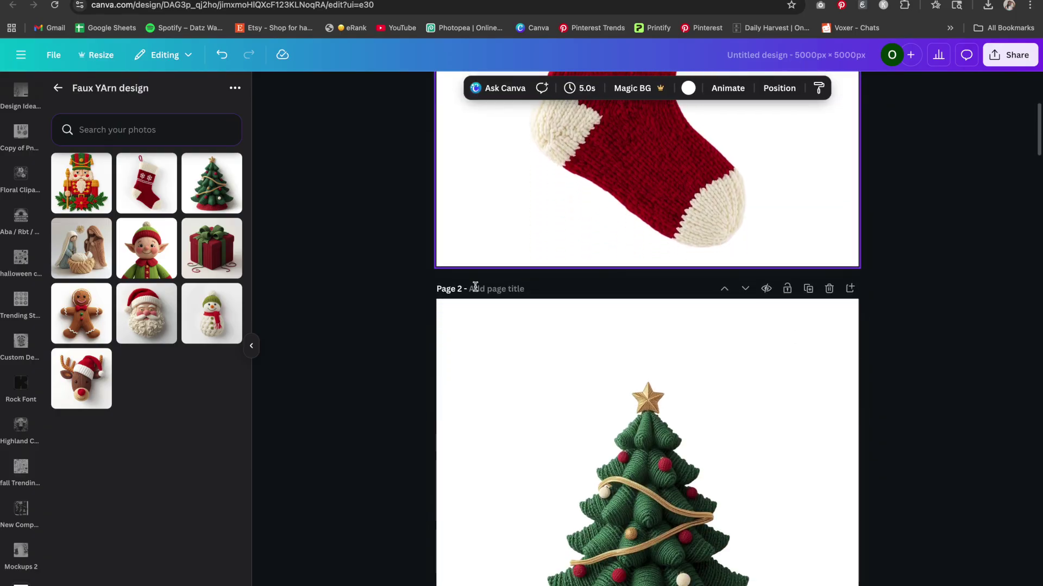
left_click(720, 223)
left_click_drag(790, 210, 872, 140)
left_click_drag(503, 493, 414, 562)
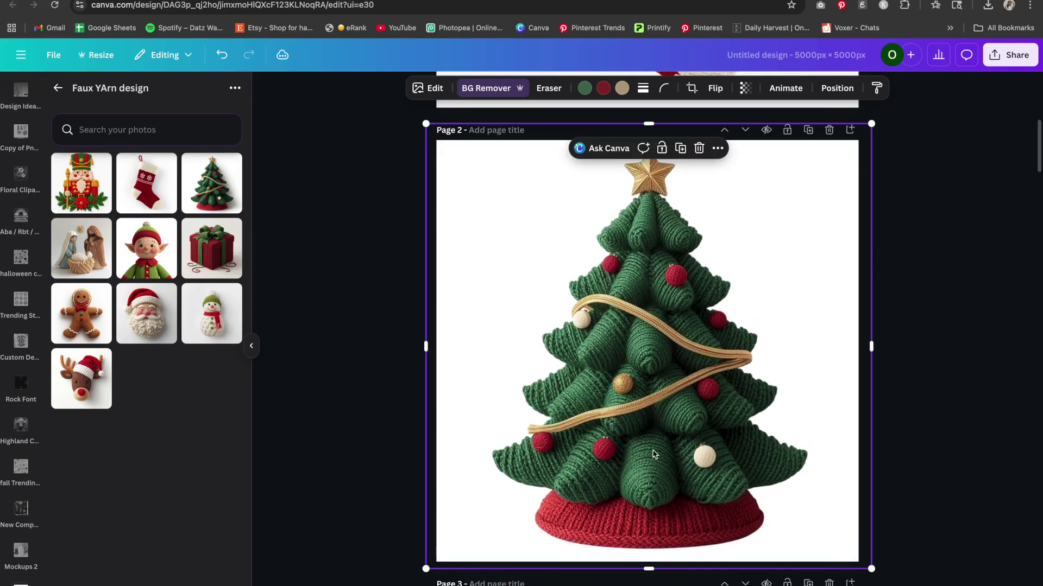
left_click(908, 386)
Step: Enlarge the Page 3 nativity to 5,242 px and centre it on the page
scroll(901, 378, "down", 1)
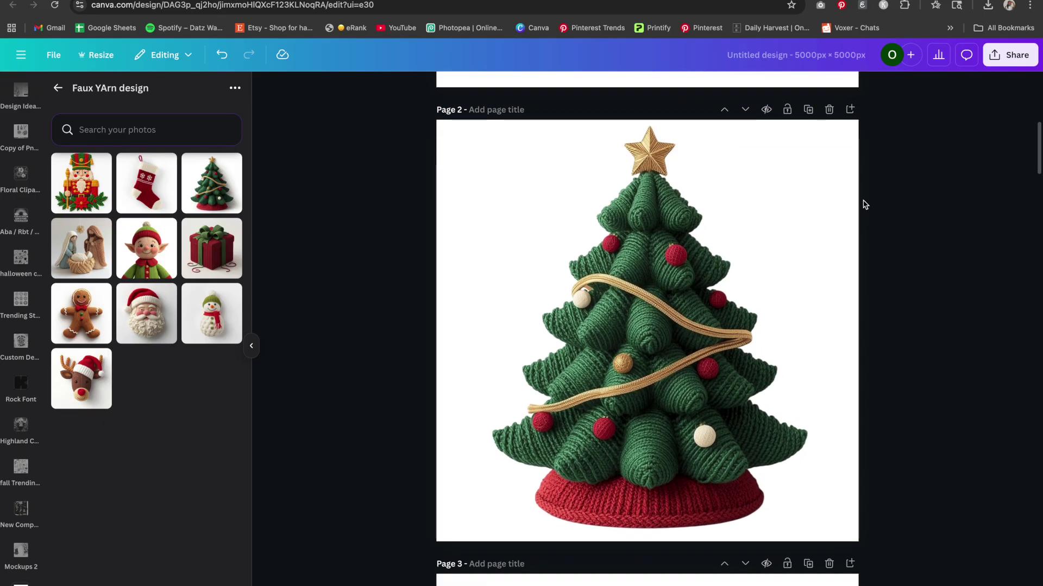
scroll(891, 330, "down", 8)
left_click(772, 184)
left_click_drag(790, 171, 926, 103)
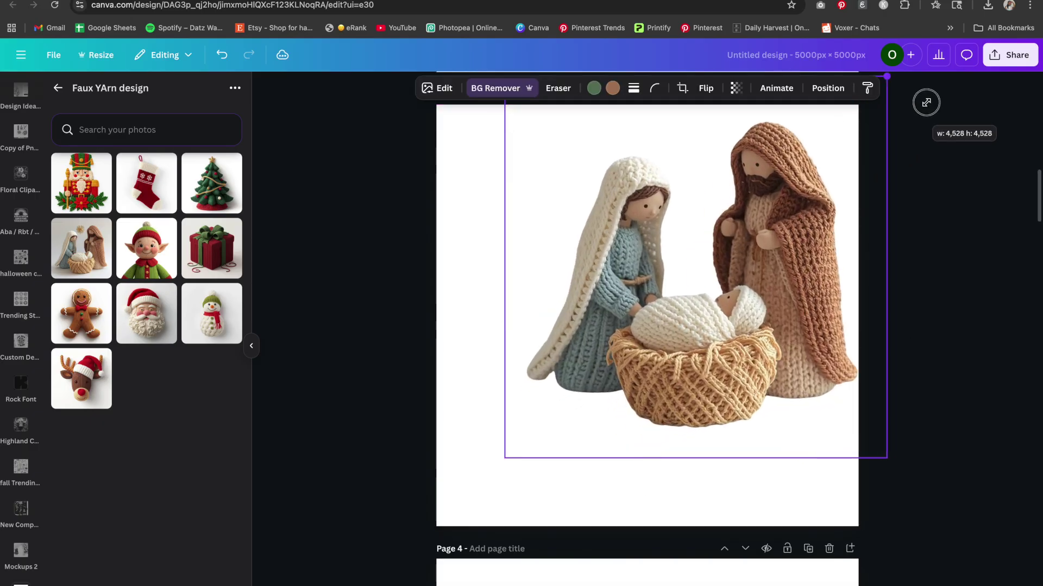
left_click_drag(503, 460, 436, 526)
left_click_drag(685, 456, 669, 465)
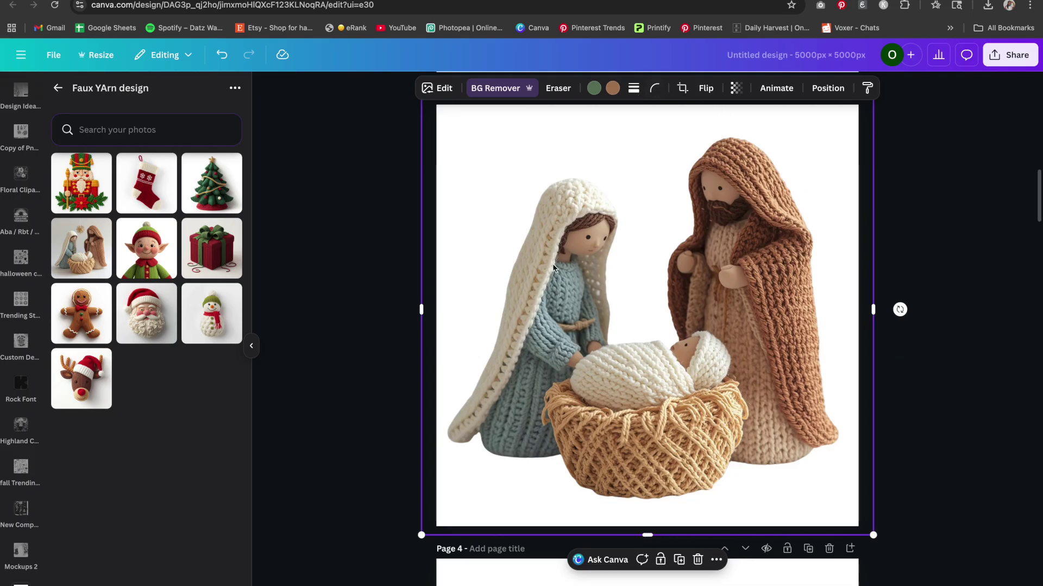
Step: Nudge the Page 4 elf image into the centre of its page
scroll(890, 382, "down", 5)
left_click_drag(673, 399, 675, 401)
left_click(930, 276)
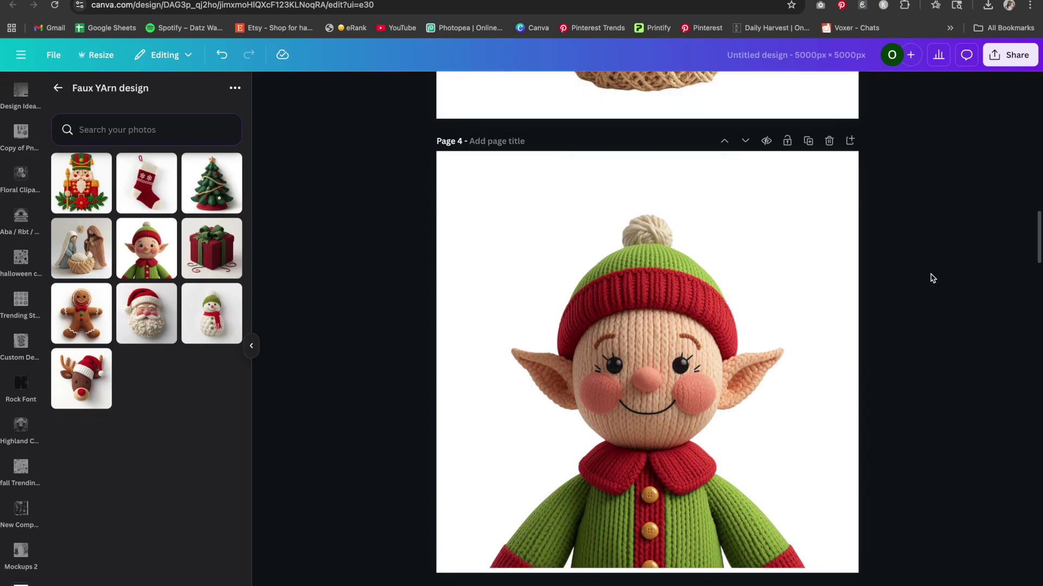
Step: Duplicate the elf page, move the elf onto the new Page 5, and bring up its background colours
scroll(933, 277, "down", 1)
scroll(933, 278, "down", 1)
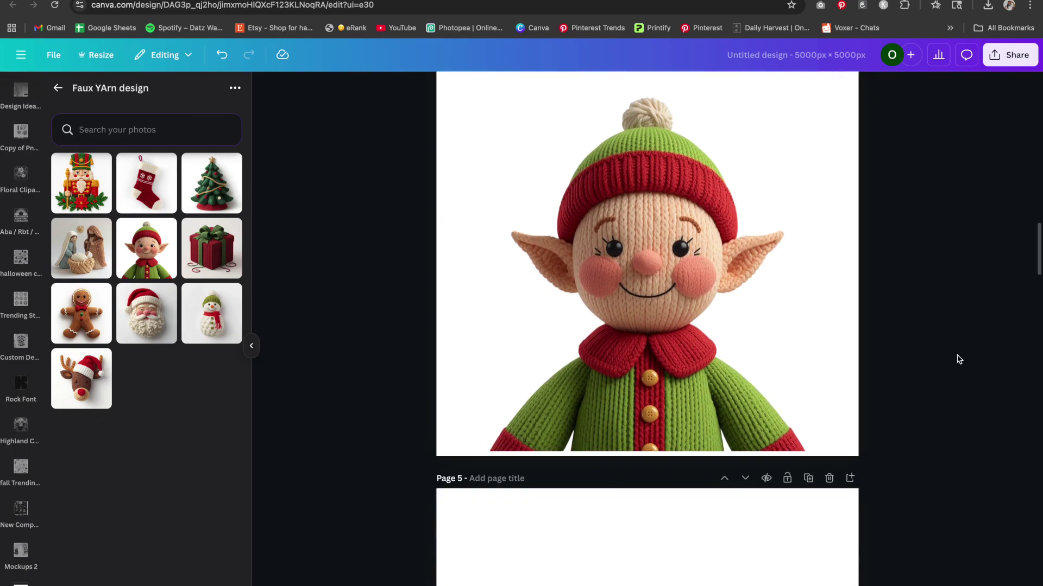
scroll(956, 356, "down", 10)
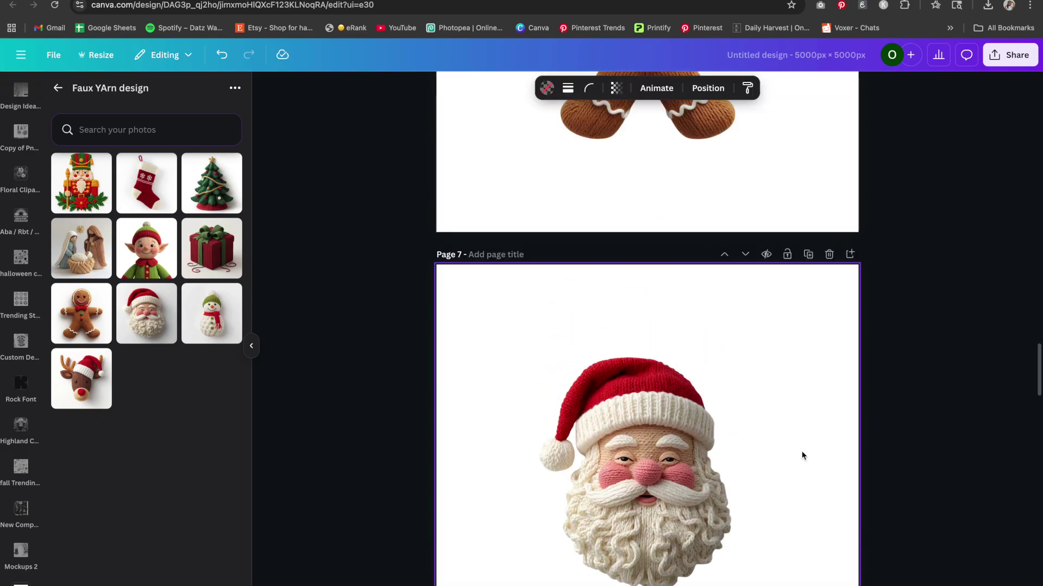
scroll(803, 454, "up", 7)
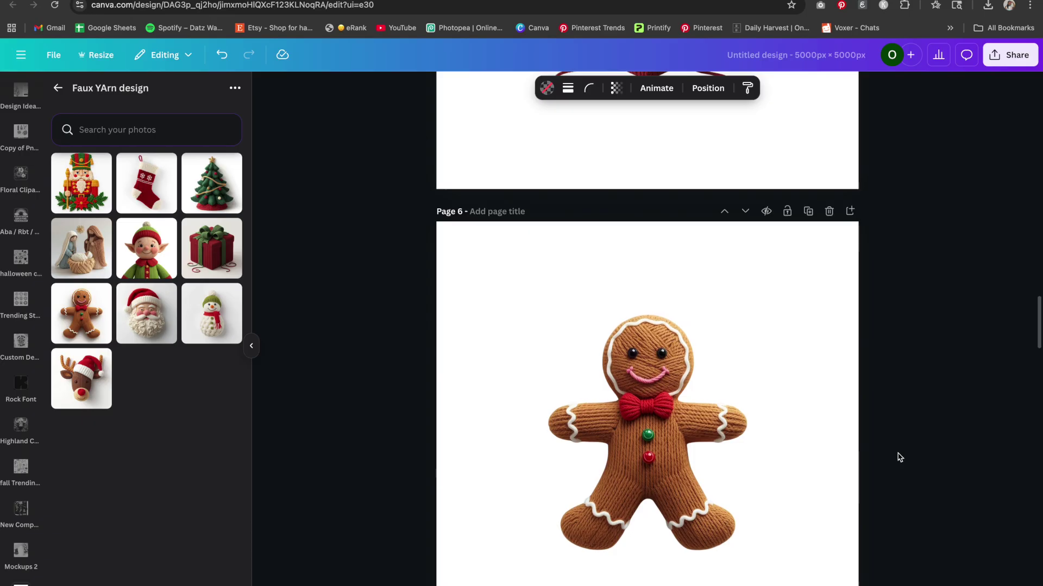
scroll(898, 457, "up", 5)
scroll(899, 457, "up", 8)
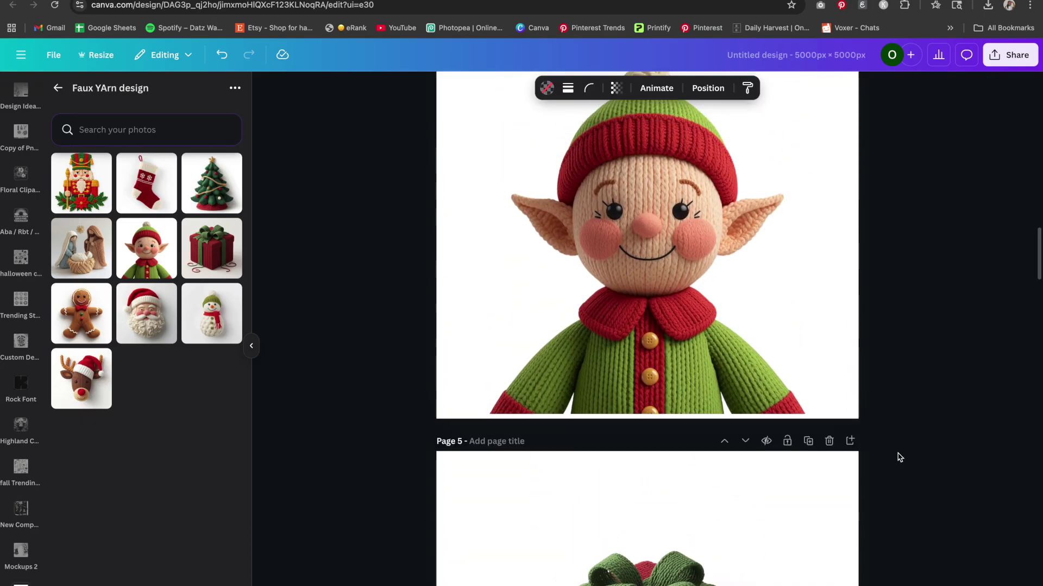
left_click(808, 125)
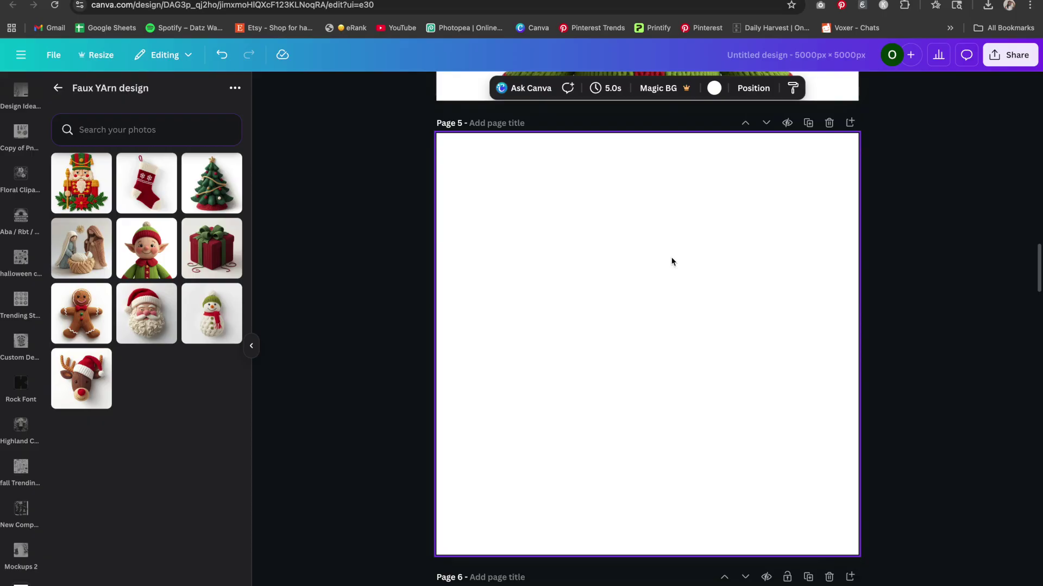
scroll(874, 223, "up", 2)
left_click_drag(707, 138, 723, 408)
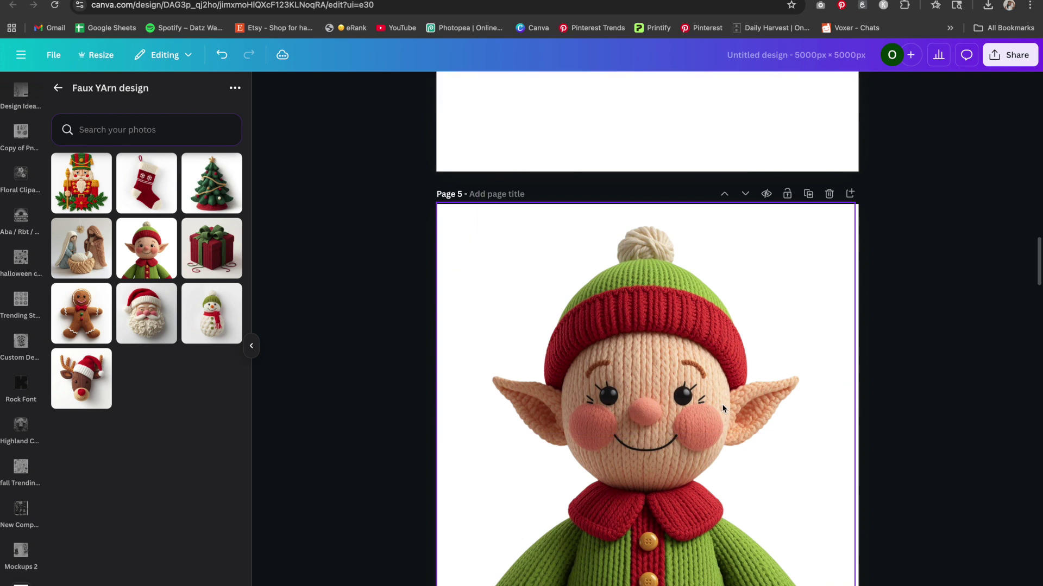
left_click(836, 351)
left_click(687, 91)
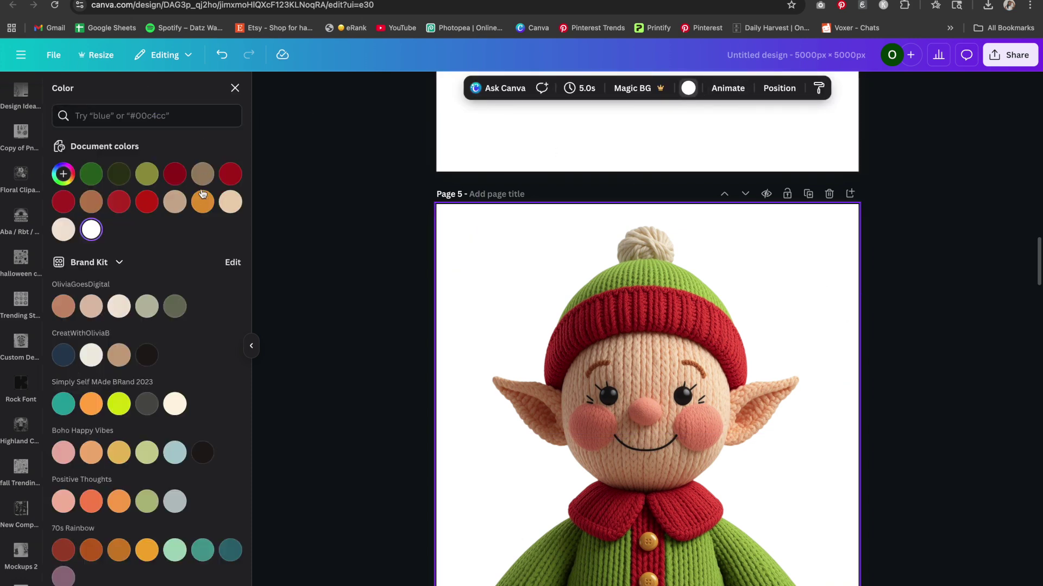
Step: Shrink the elf slightly, centre it on Page 5, and make Page 5's background white
left_click(63, 403)
scroll(538, 350, "down", 3)
scroll(542, 346, "down", 2)
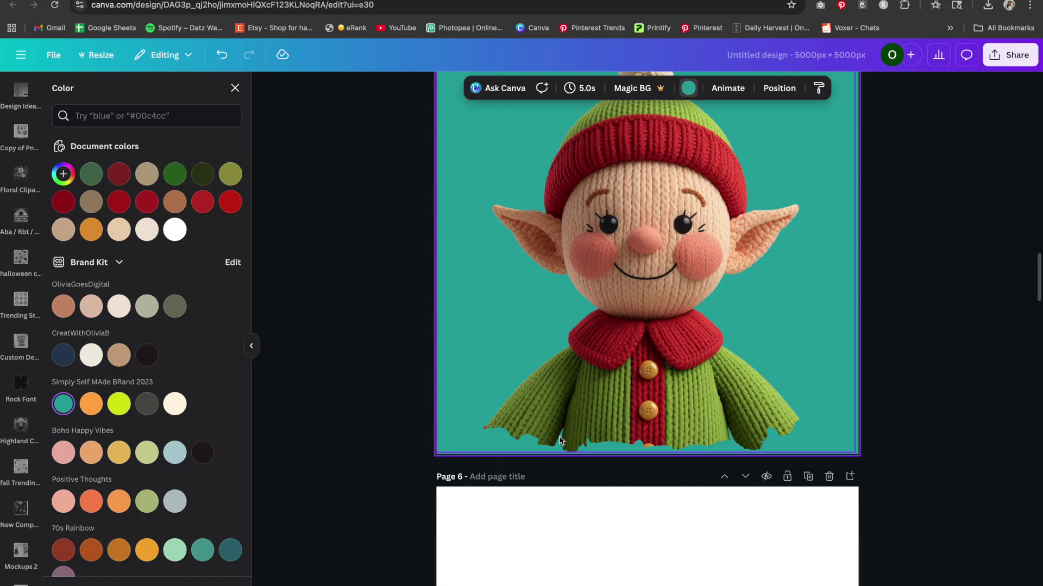
left_click(752, 407)
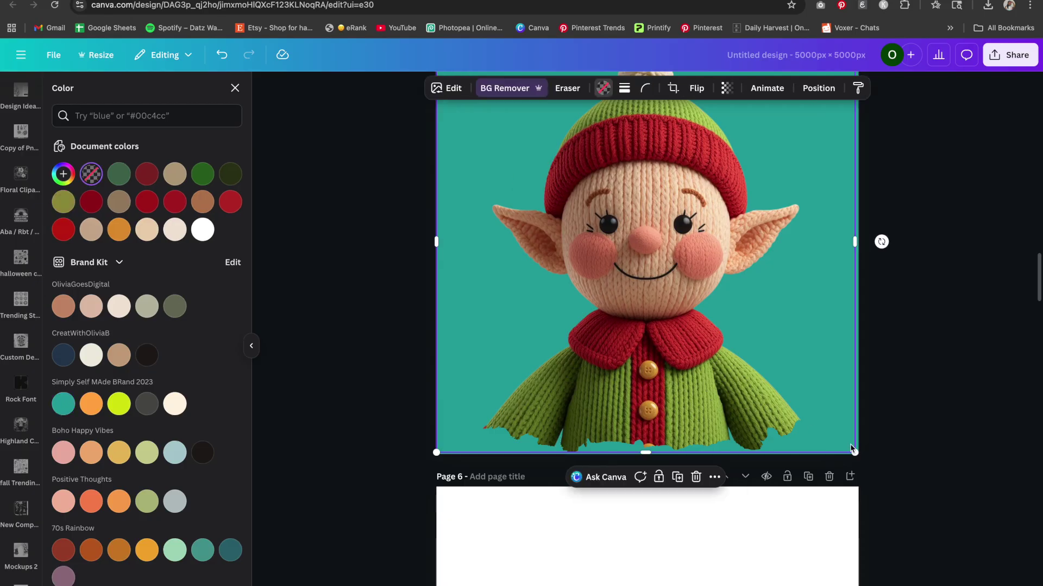
left_click_drag(844, 440, 826, 423)
left_click_drag(707, 369, 717, 378)
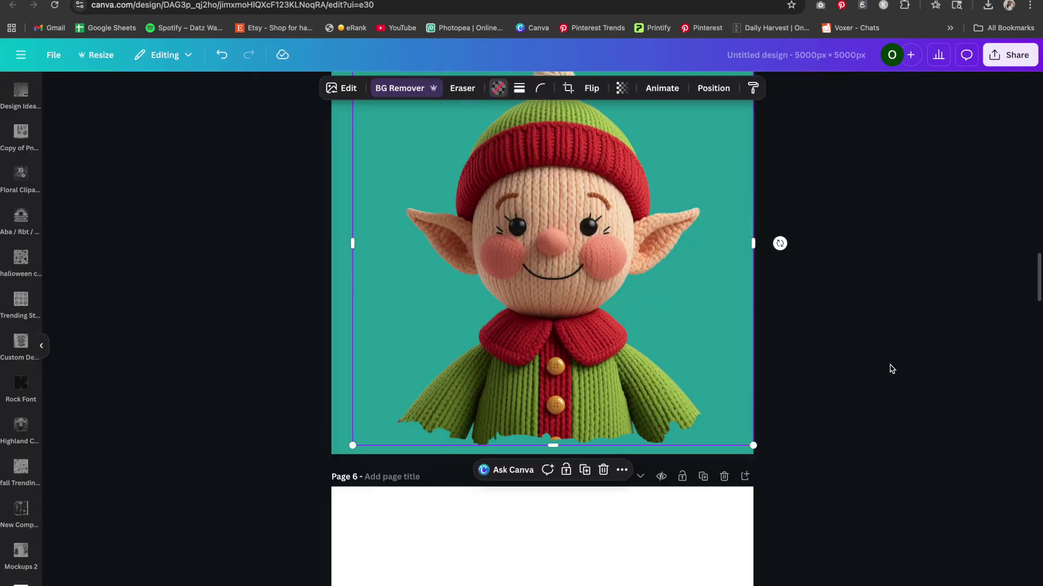
left_click(900, 378)
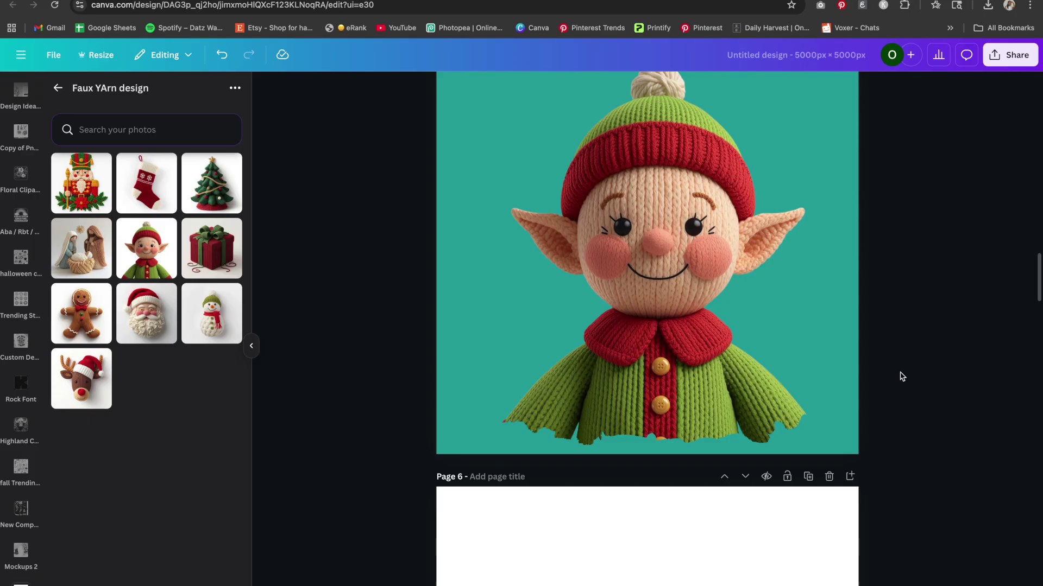
scroll(902, 376, "up", 2)
left_click(447, 171)
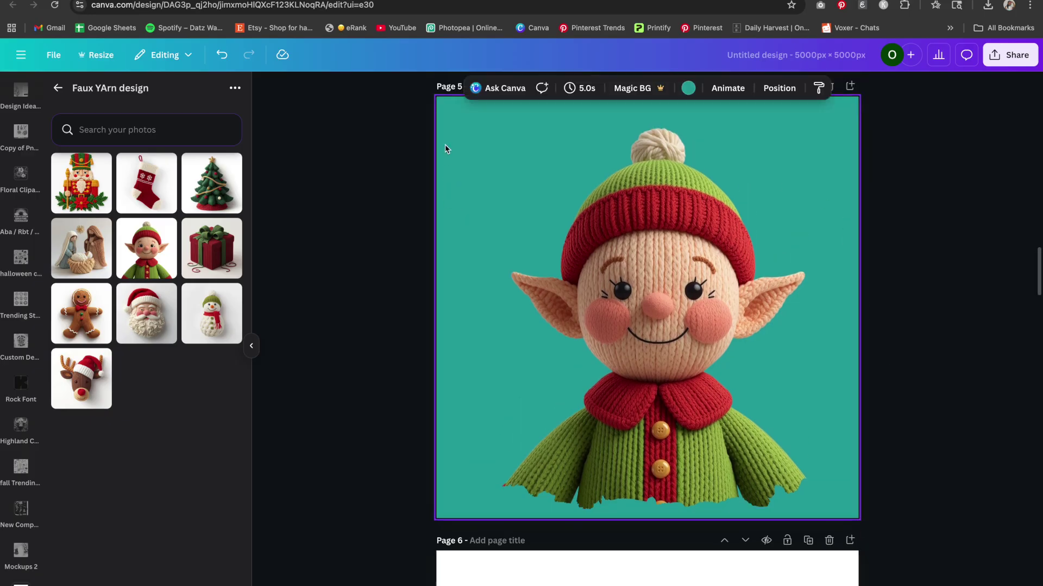
left_click(687, 89)
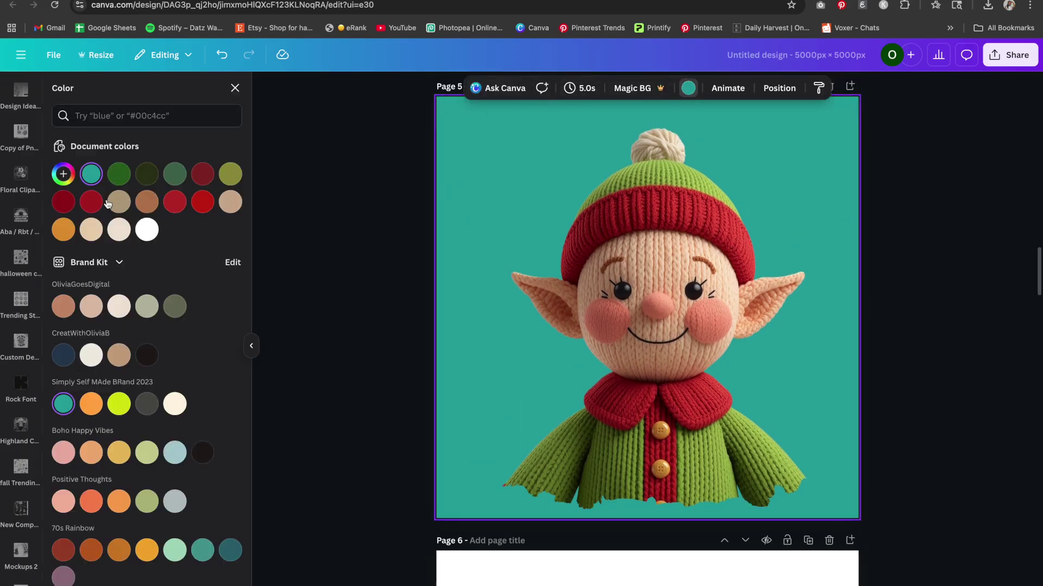
left_click(146, 230)
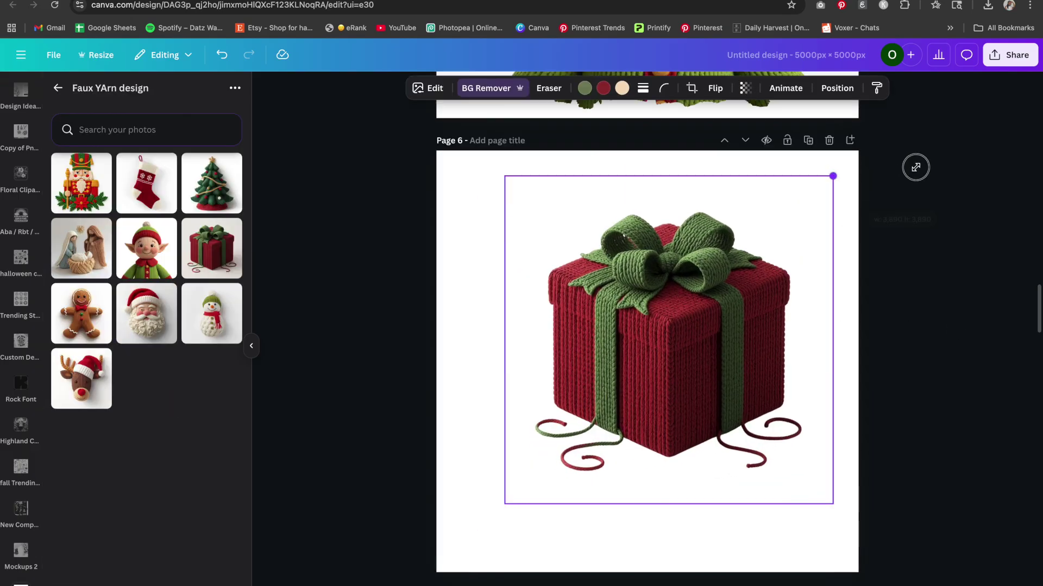
Step: Enlarge the knitted gift graphic so it fills most of Page 6
left_click_drag(914, 165, 1030, 116)
left_click_drag(694, 340, 618, 421)
left_click_drag(861, 150, 934, 119)
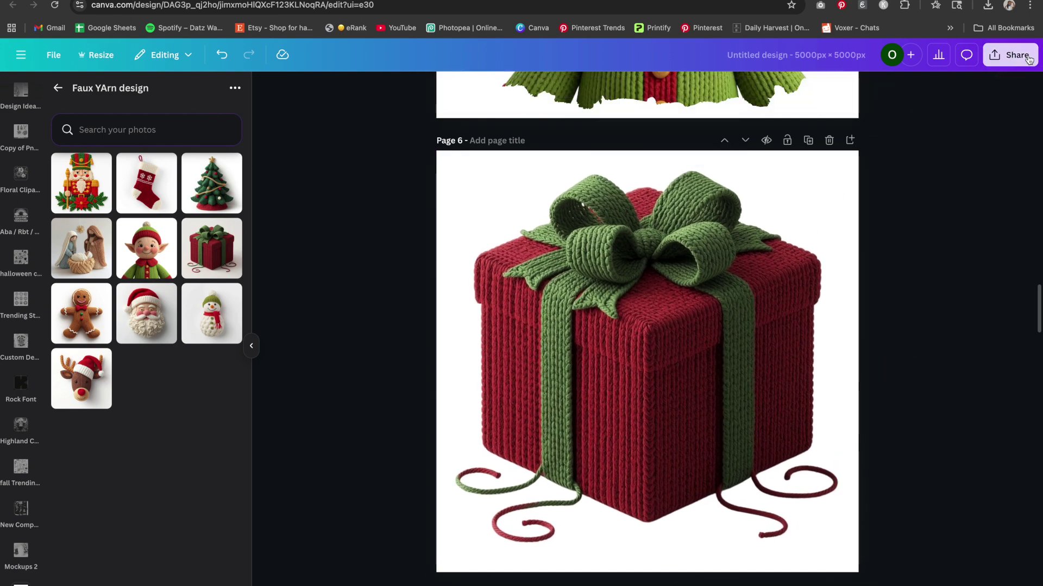
Step: Download pages 1–11 as transparent-background PNGs, leaving Page 12 out
left_click(1028, 59)
left_click(830, 295)
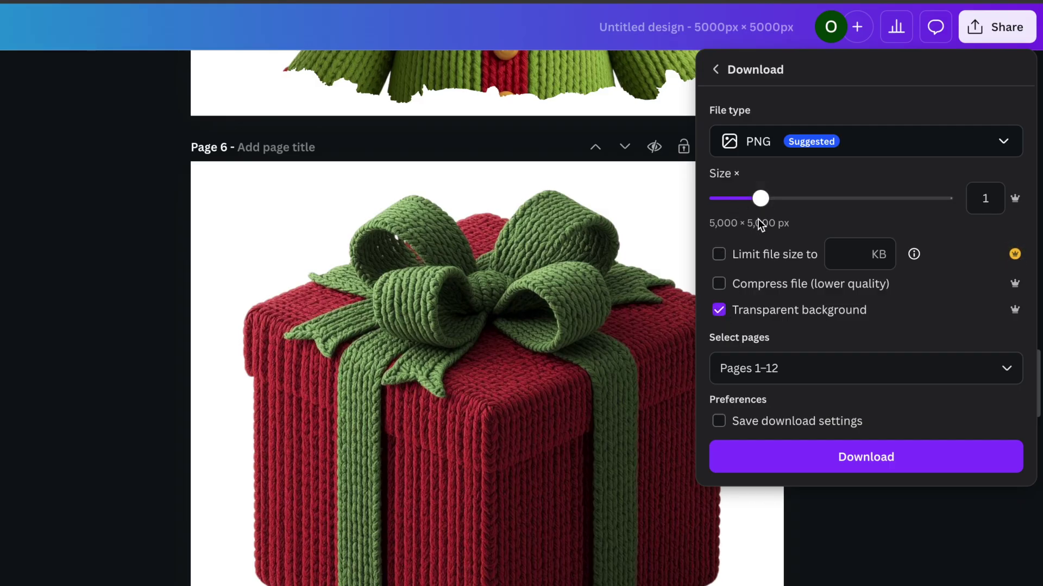
left_click(794, 360)
scroll(842, 468, "down", 5)
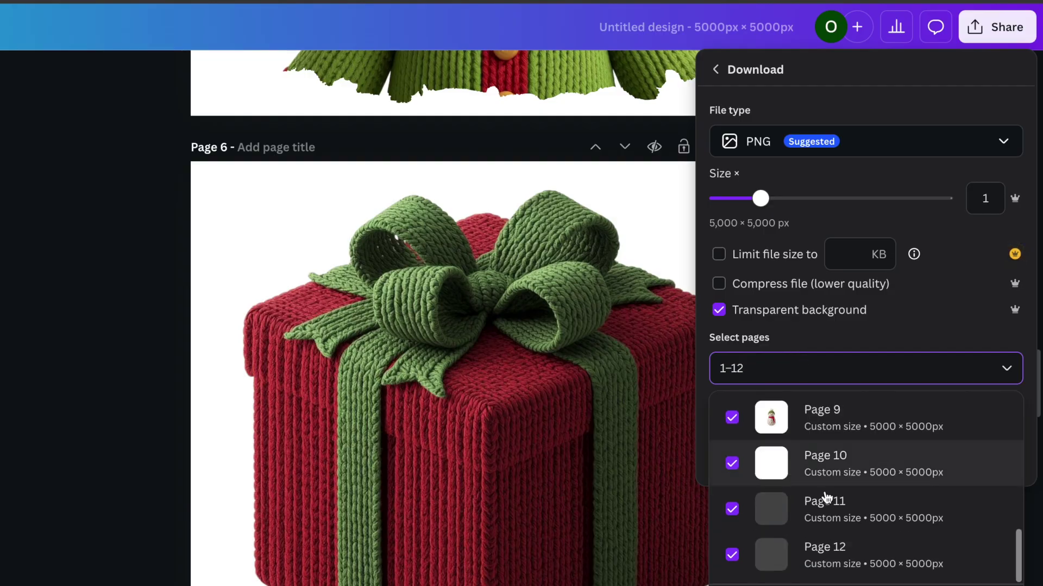
left_click(732, 555)
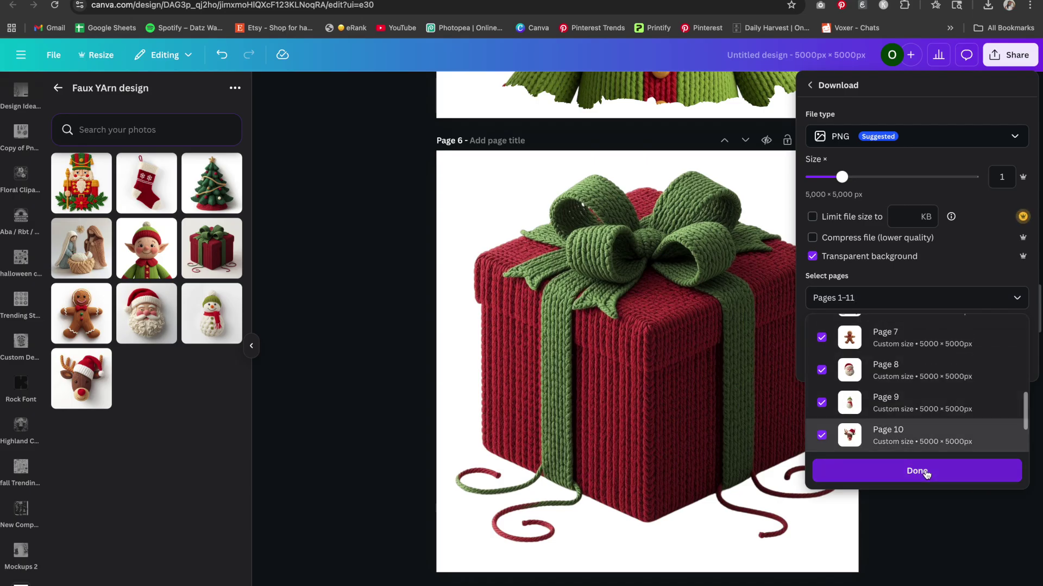
left_click(925, 473)
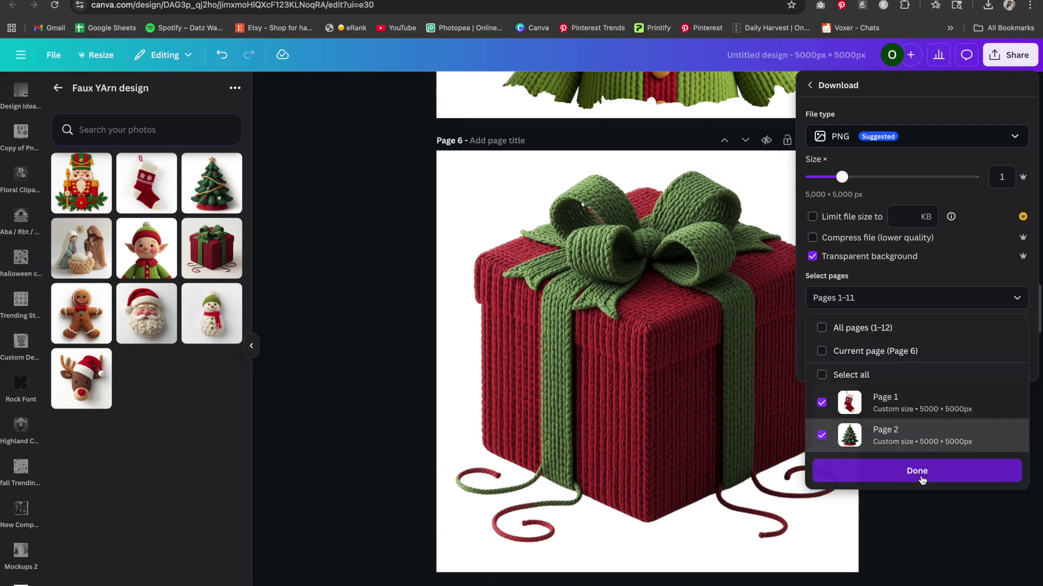
left_click(943, 361)
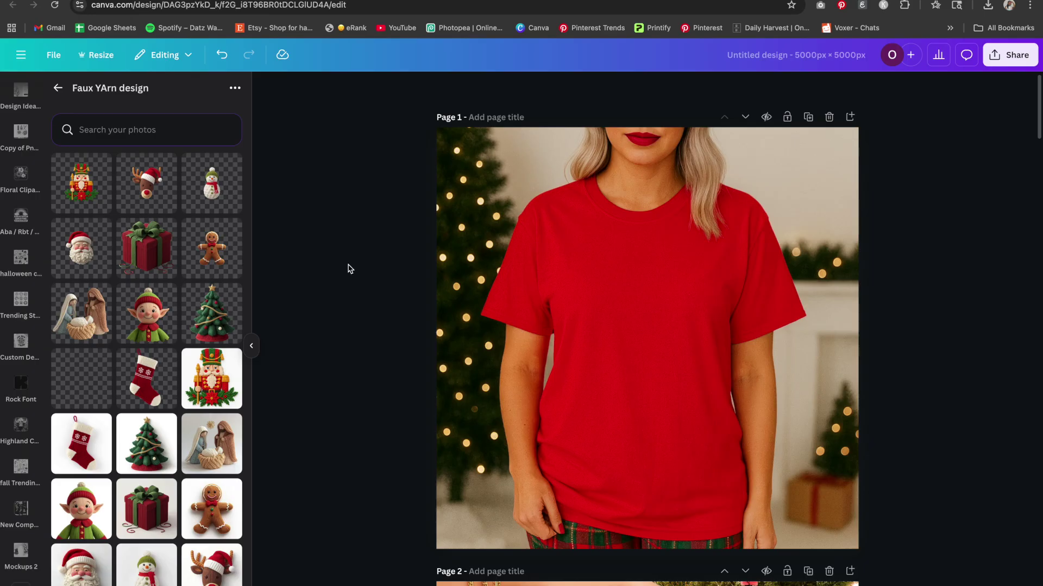
Step: Add the knitted Santa to Page 1's red T-shirt, then drag it off to the left
scroll(350, 269, "down", 5)
scroll(349, 270, "up", 2)
scroll(348, 270, "up", 1)
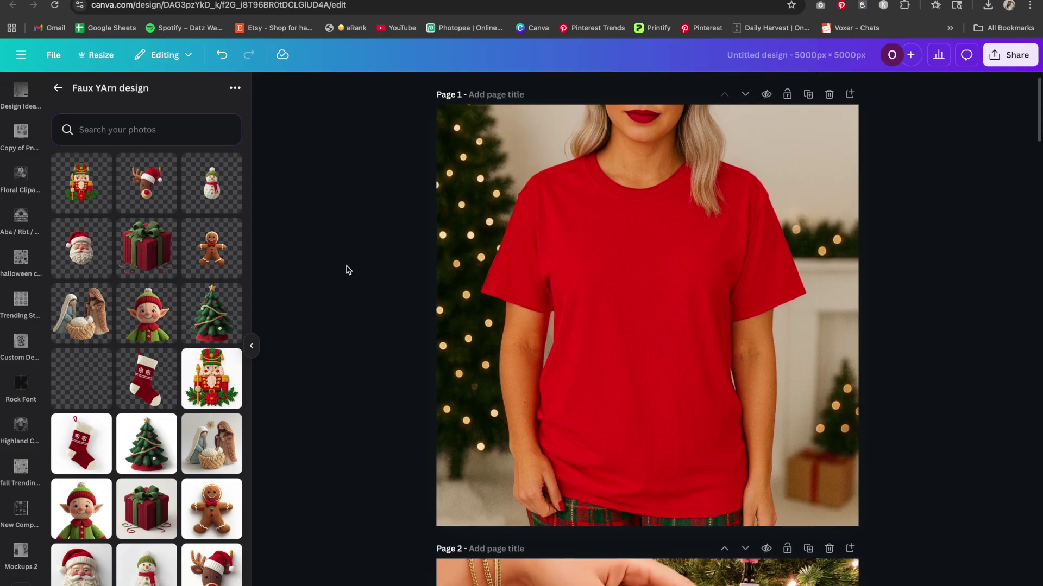
left_click(81, 250)
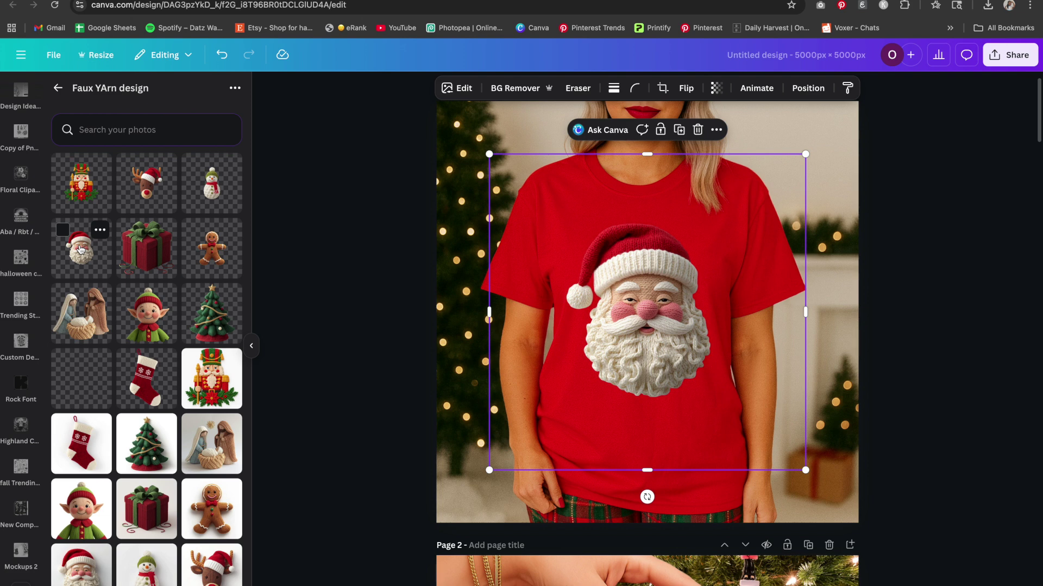
left_click_drag(753, 386, 743, 376)
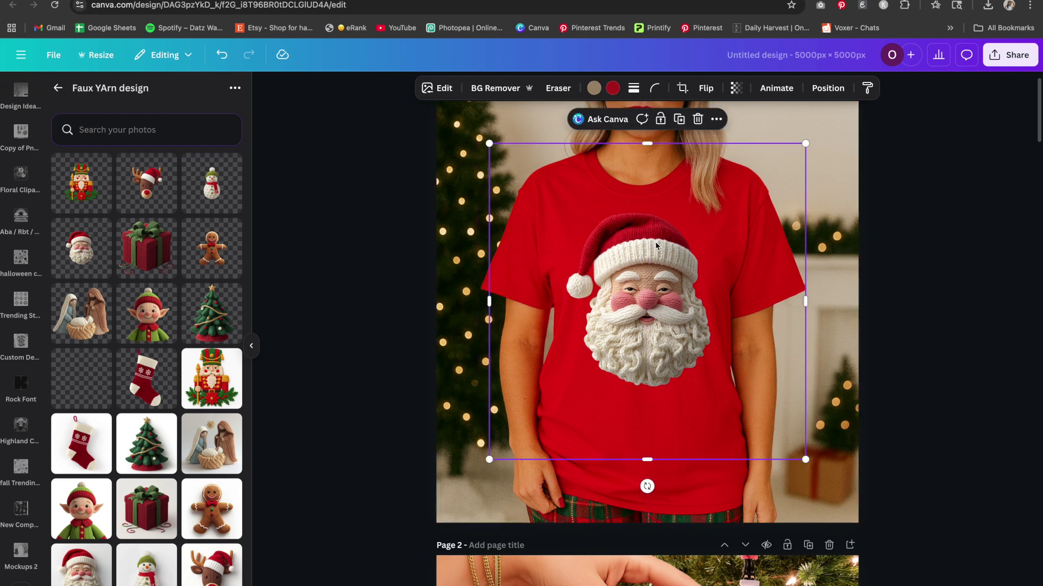
left_click_drag(657, 285, 379, 289)
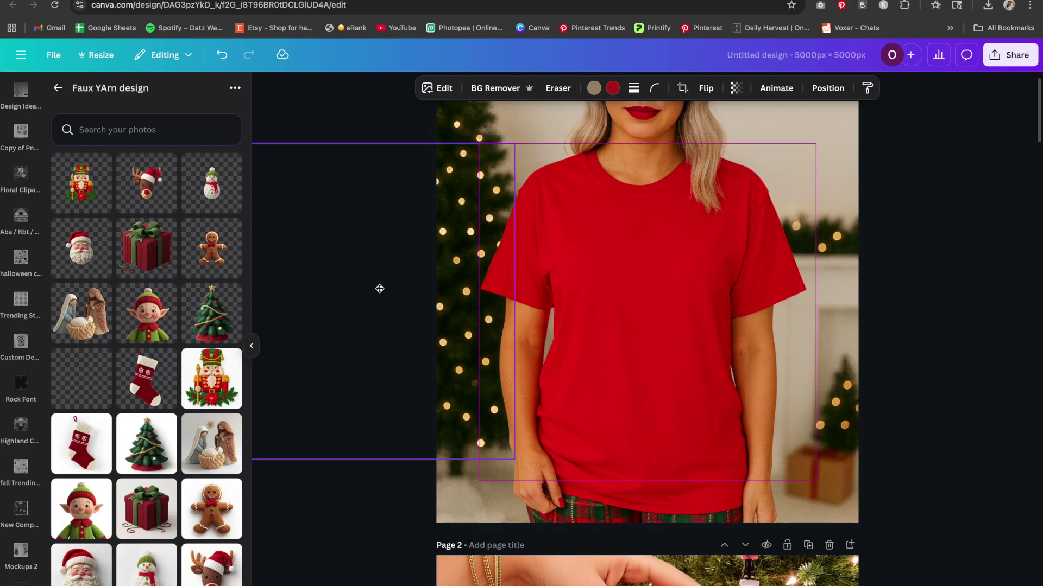
Step: Place the knitted reindeer on Page 2's cream shirt, enlarged to cover it, centred and slightly tilted
left_click(961, 377)
scroll(960, 379, "down", 8)
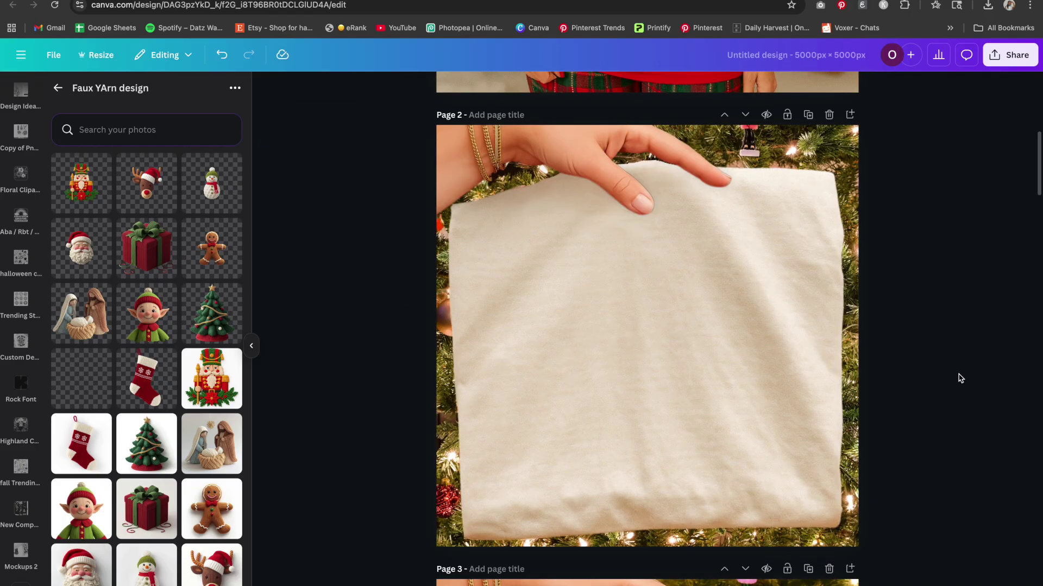
left_click(135, 193)
left_click_drag(775, 458, 876, 531)
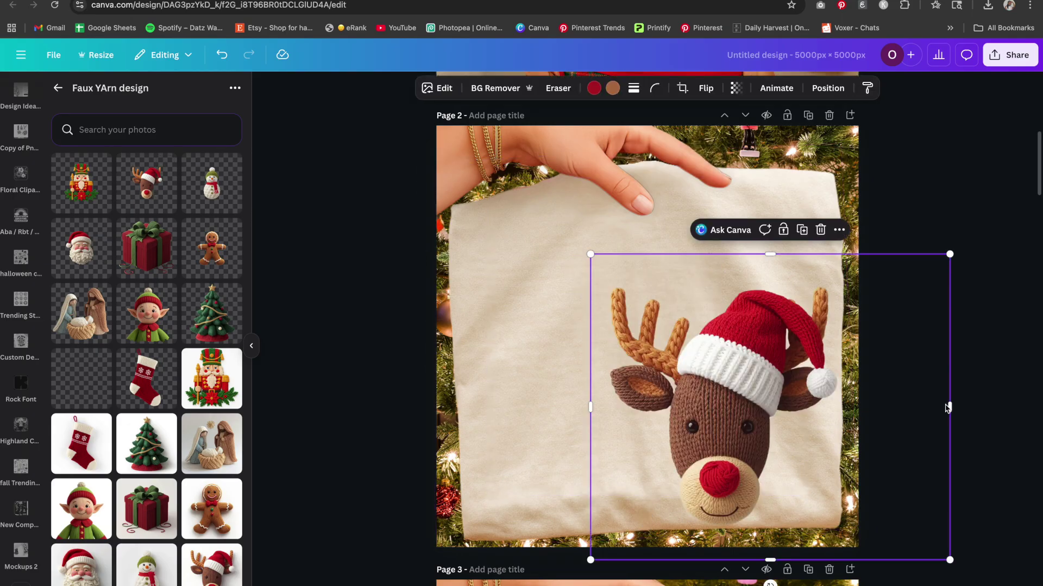
left_click_drag(950, 406, 857, 410)
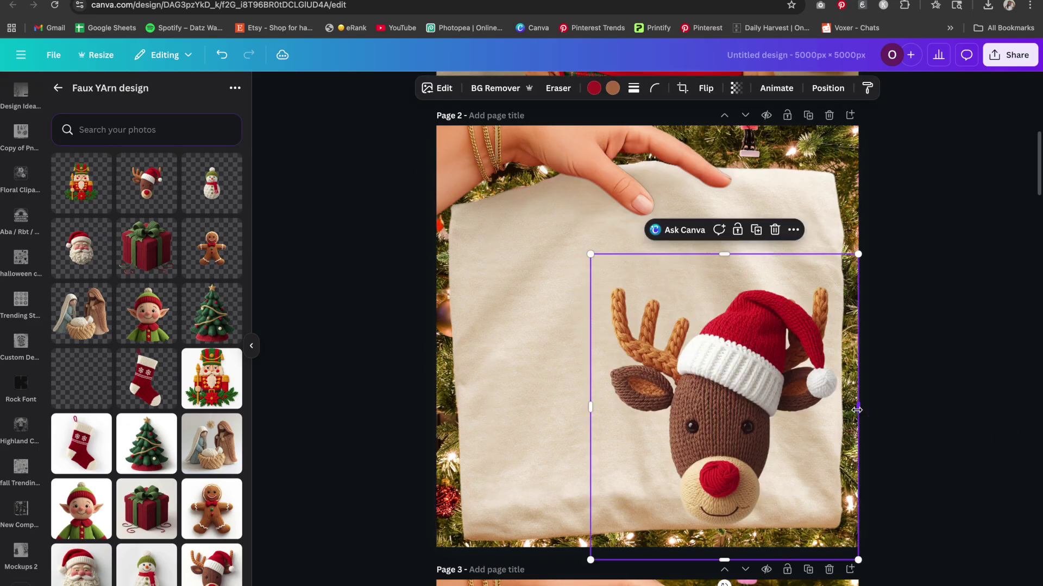
left_click_drag(590, 254, 510, 162)
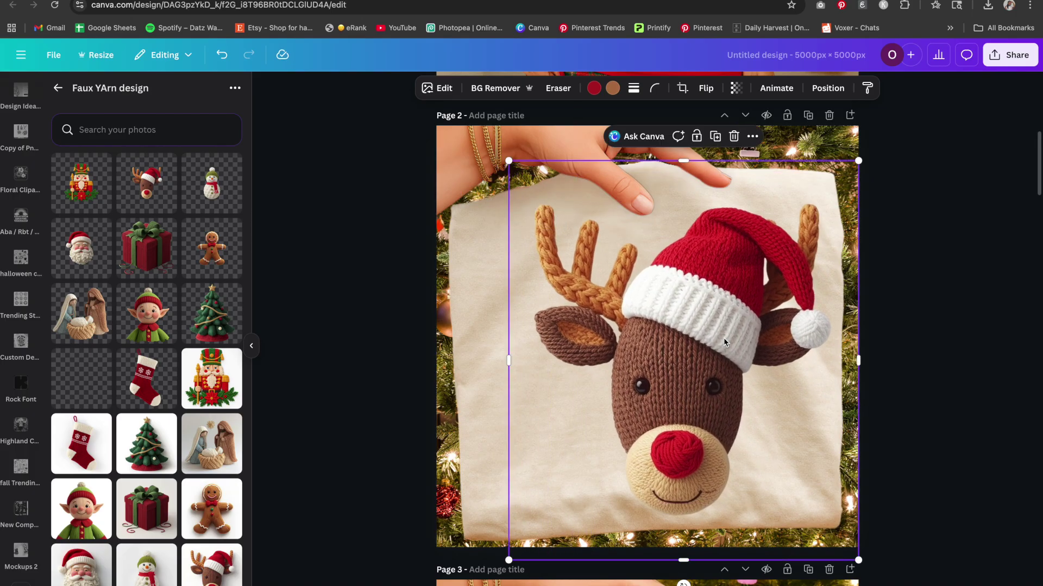
left_click_drag(696, 330, 683, 331)
left_click_drag(639, 574, 648, 578)
left_click_drag(671, 467, 675, 468)
left_click(932, 434)
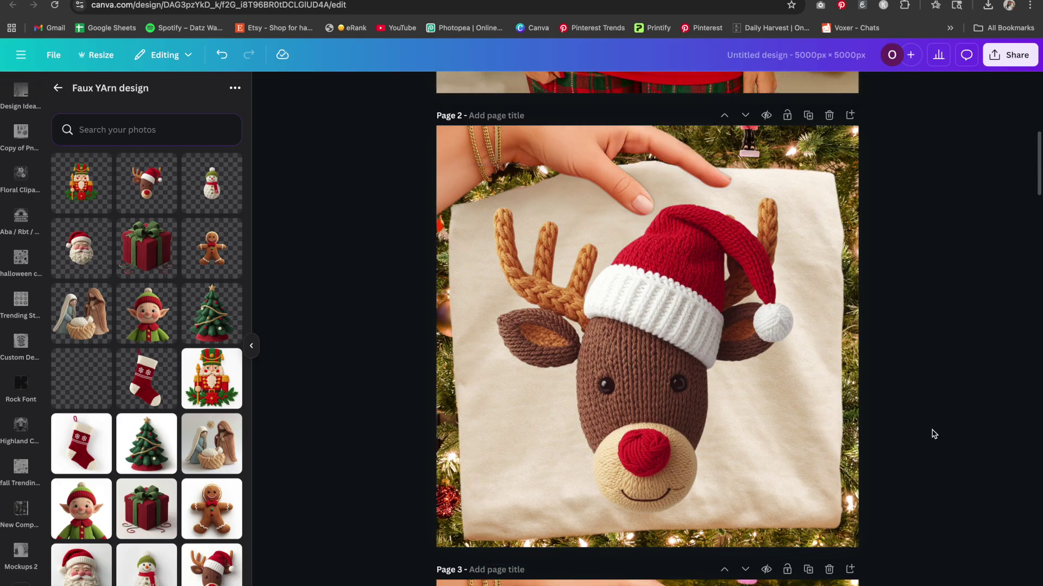
scroll(968, 319, "down", 9)
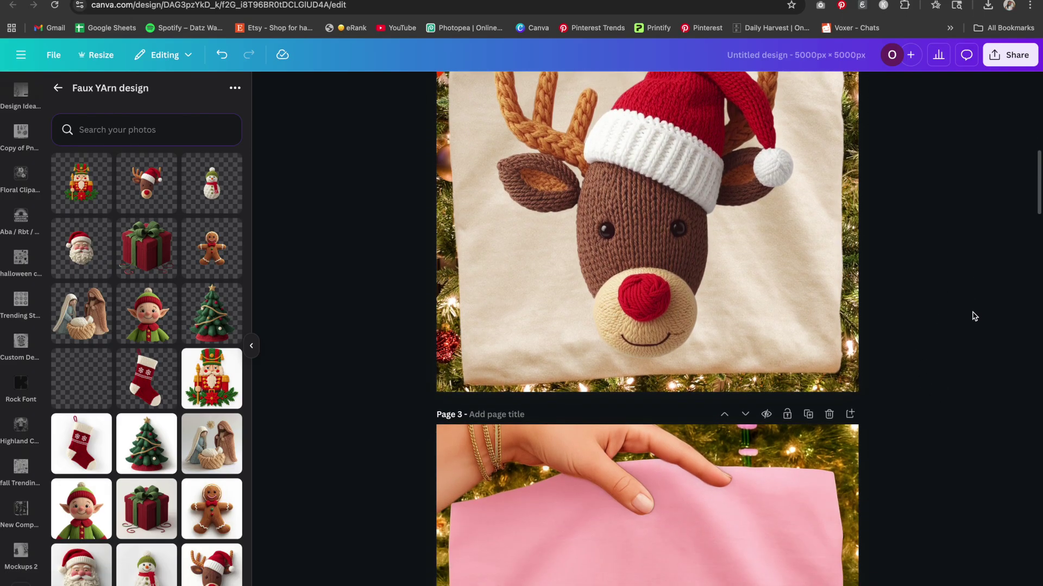
Step: Enlarge the gingerbread on Page 3's pink shirt, tilt it about -1.9°, and send it behind the hand
scroll(974, 317, "down", 2)
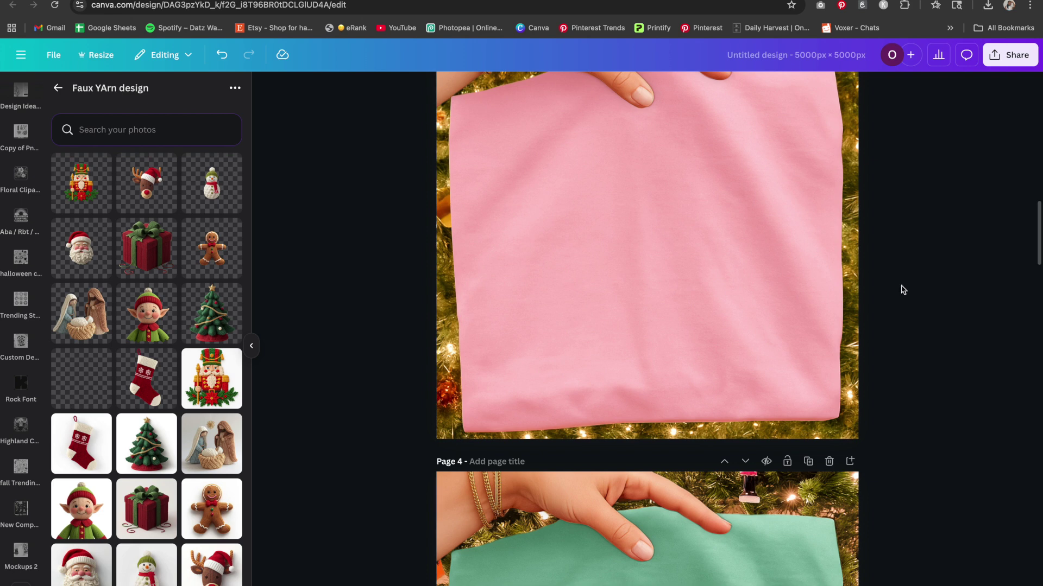
left_click(212, 248)
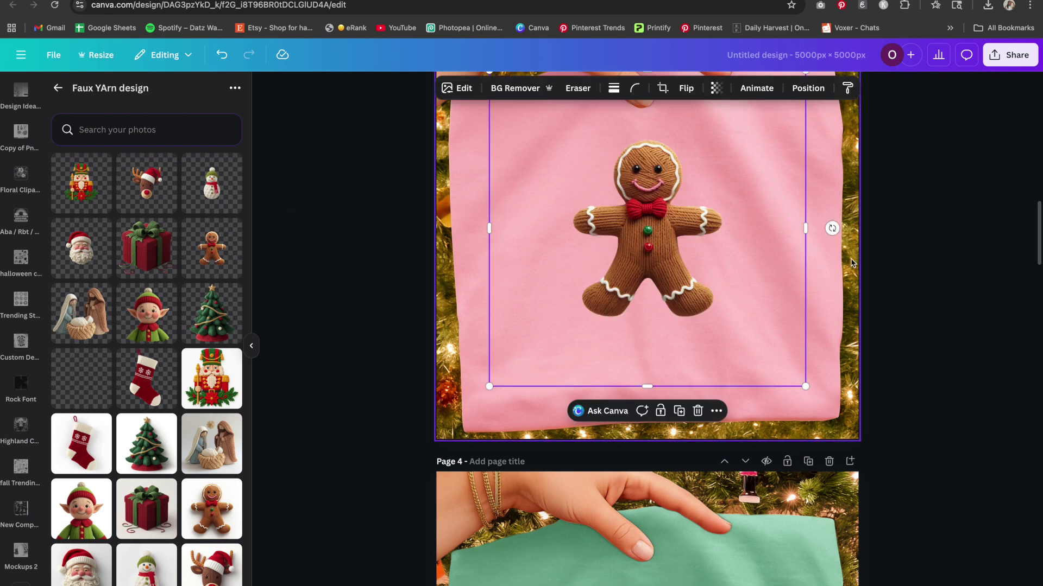
left_click_drag(807, 387, 1008, 576)
scroll(996, 398, "up", 2)
left_click_drag(723, 348, 690, 331)
left_click_drag(917, 462, 950, 483)
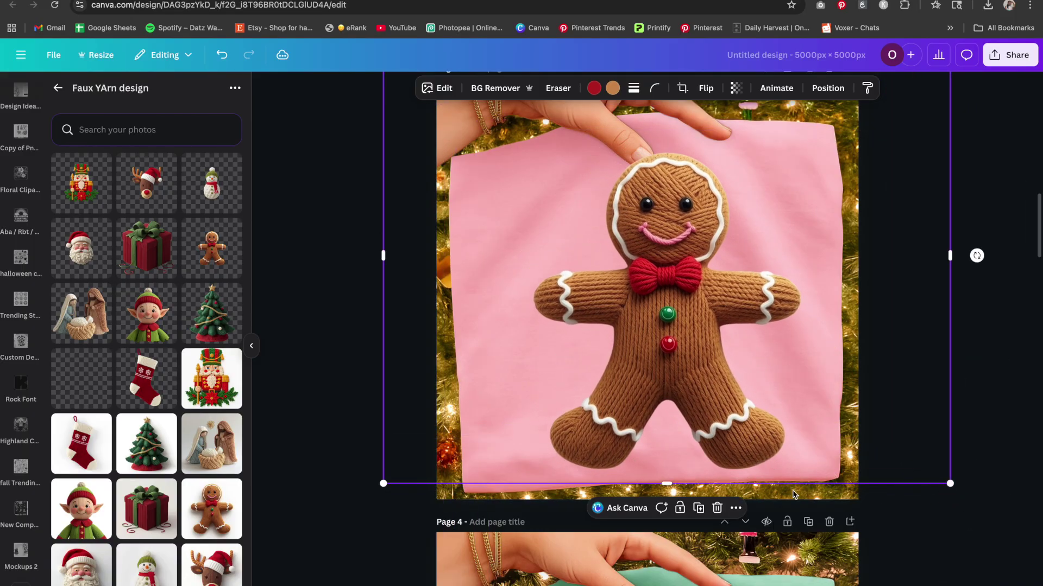
left_click_drag(979, 258, 982, 249)
left_click_drag(739, 269, 720, 269)
left_click(828, 88)
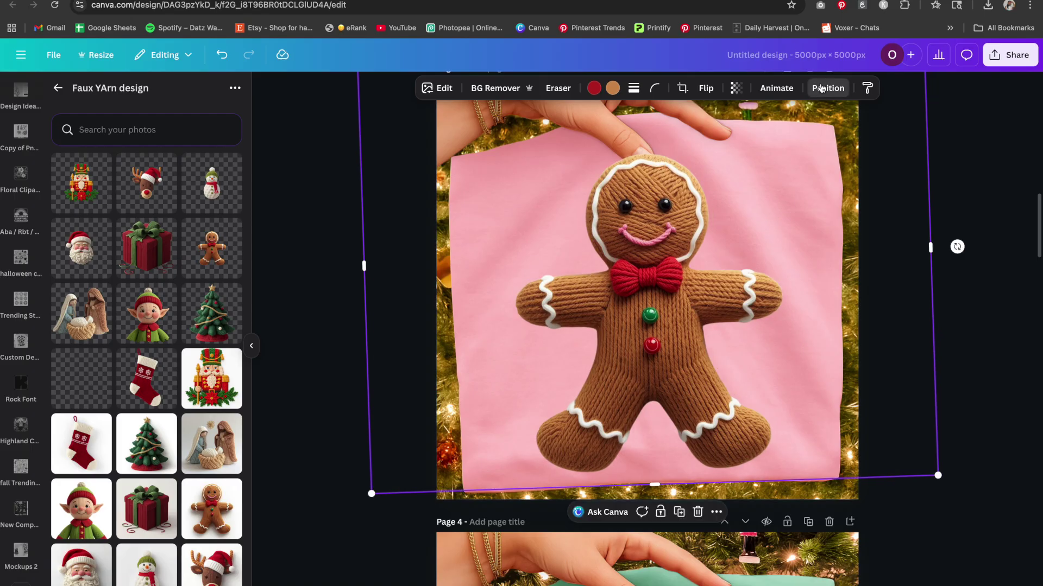
left_click(185, 177)
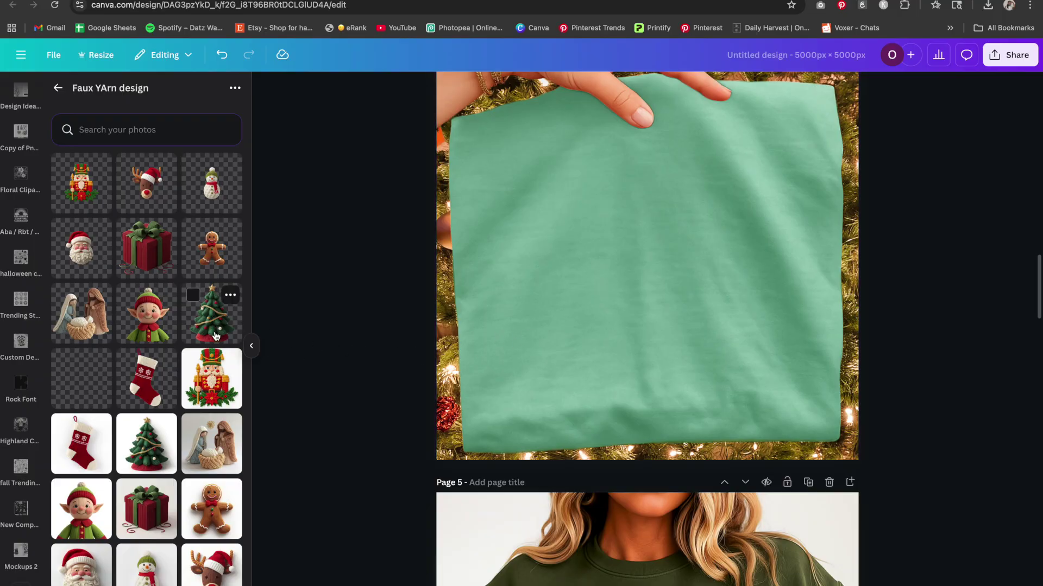
Step: Add the knitted snowman to Page 4's mint shirt, enlarged, moved up and tilted -4.5°
left_click(212, 184)
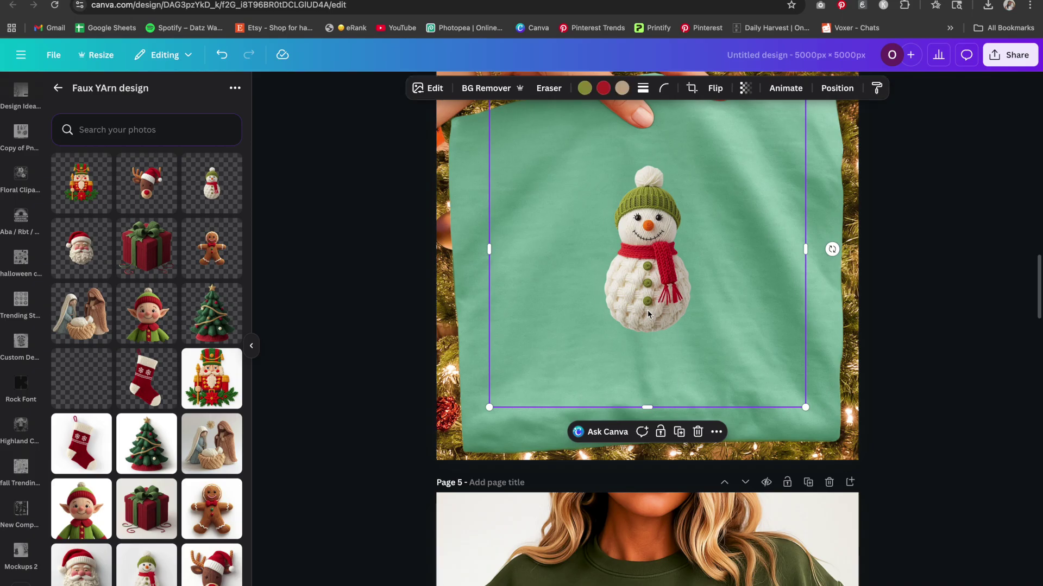
left_click_drag(743, 420, 799, 470)
left_click_drag(703, 354, 705, 320)
left_click_drag(785, 440, 803, 450)
left_click_drag(709, 346, 705, 340)
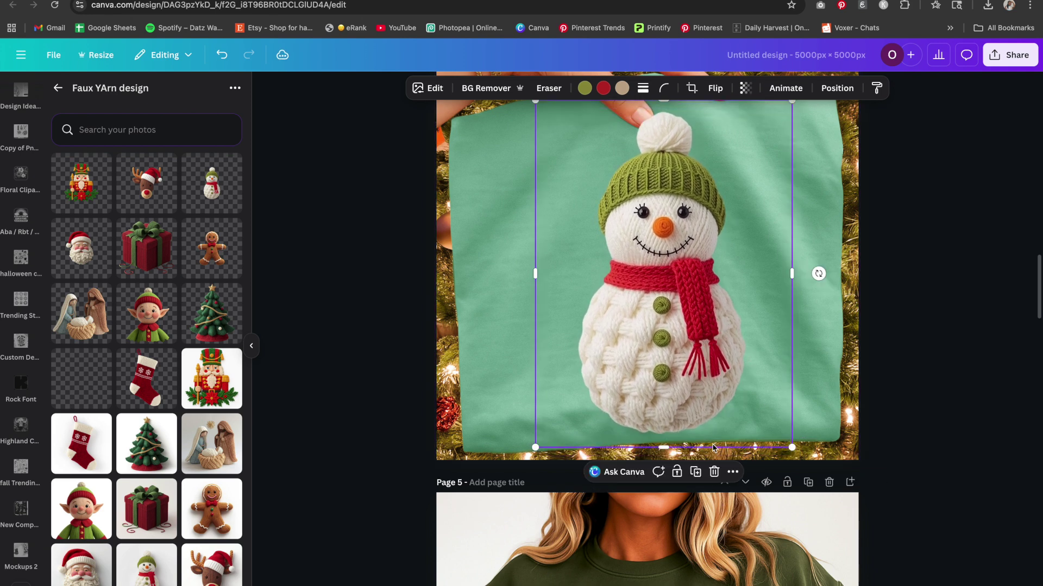
mouse_move(817, 275)
left_mouse_down()
mouse_move(826, 261)
mouse_move(817, 260)
left_mouse_up()
left_click_drag(688, 311, 678, 309)
left_click(890, 259)
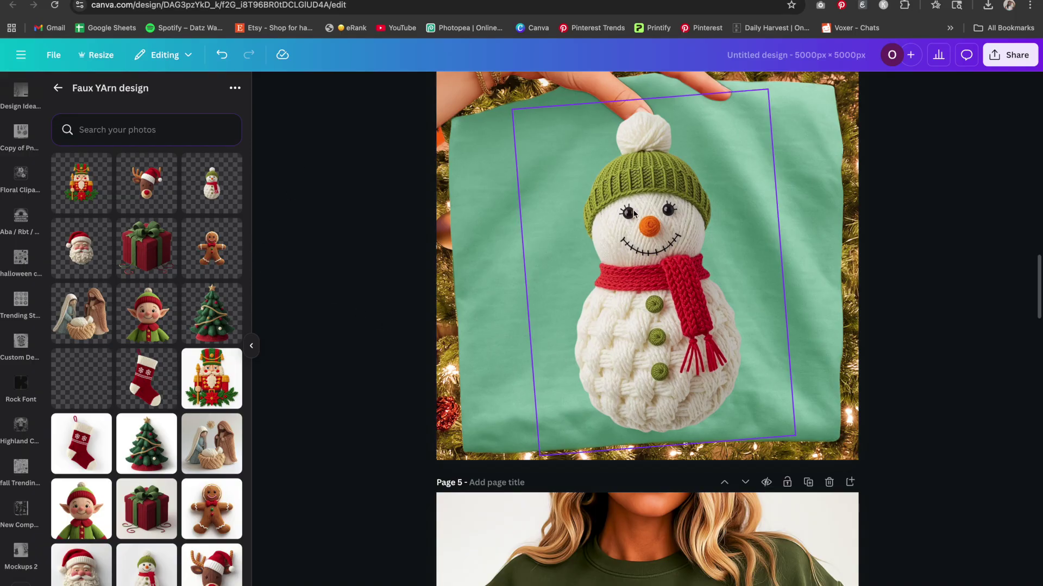
Step: Send the snowman to the back so the holding hand's fingers overlap its hat
left_click(632, 210)
left_click(841, 90)
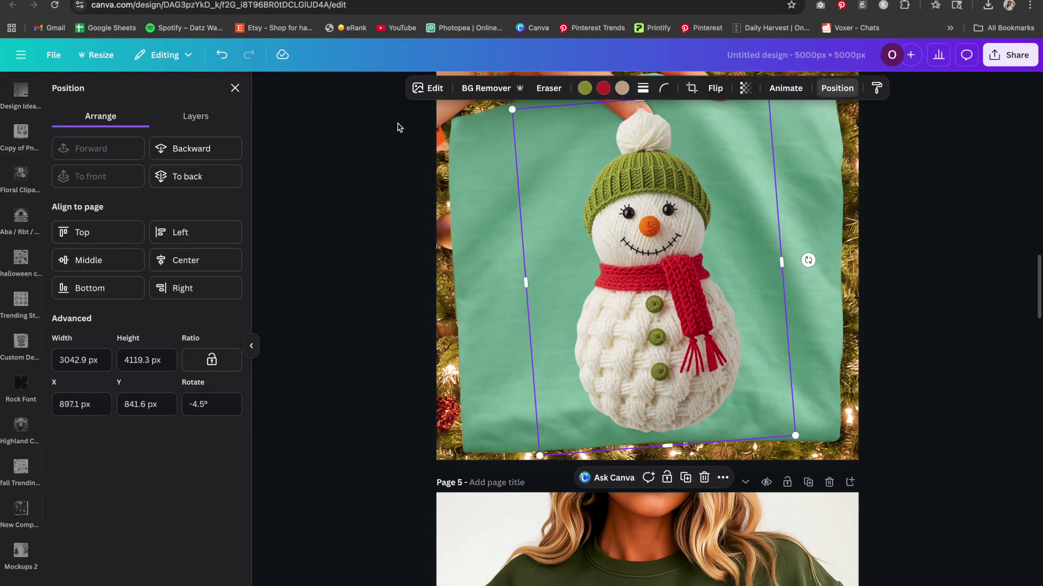
left_click(183, 176)
left_click(364, 324)
scroll(964, 356, "down", 6)
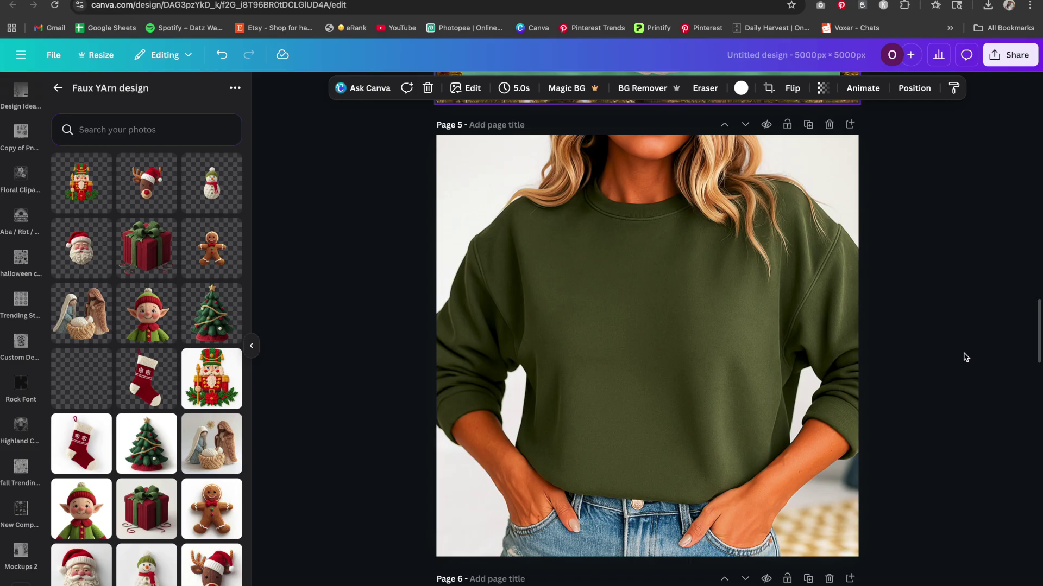
Step: Add the knitted Santa to the olive sweatshirt, crop away its empty margins, and centre it
left_click(81, 262)
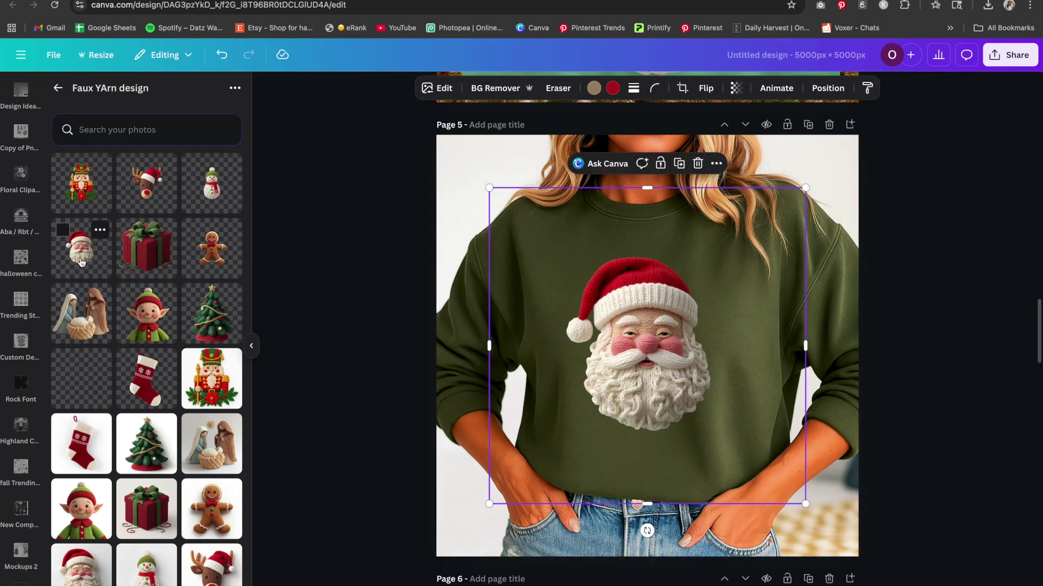
double_click(650, 334)
left_click_drag(805, 187, 716, 251)
left_click_drag(486, 502, 561, 446)
left_click(935, 394)
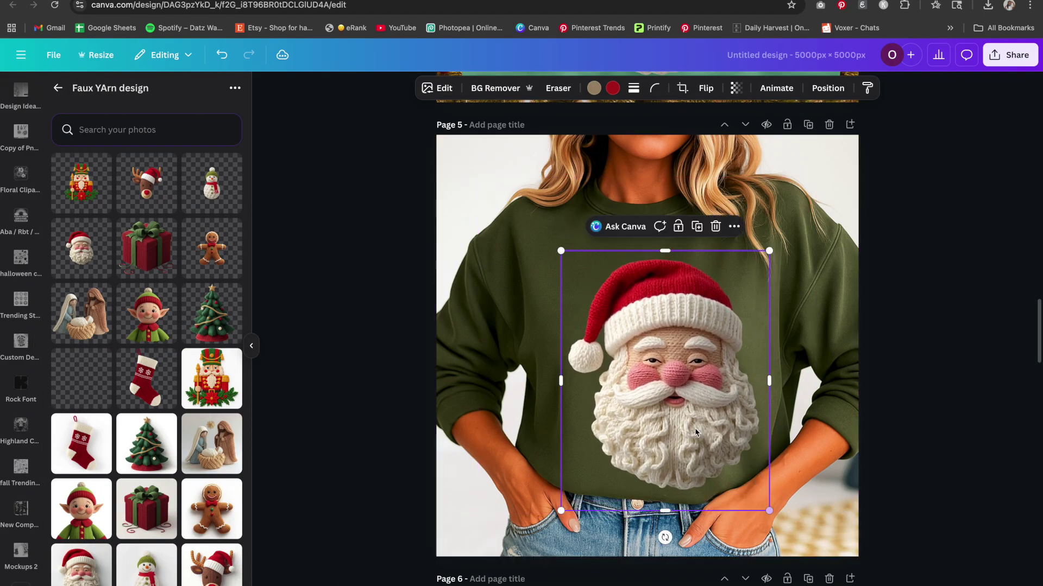
left_click_drag(677, 415, 672, 412)
left_click(990, 409)
scroll(990, 409, "down", 10)
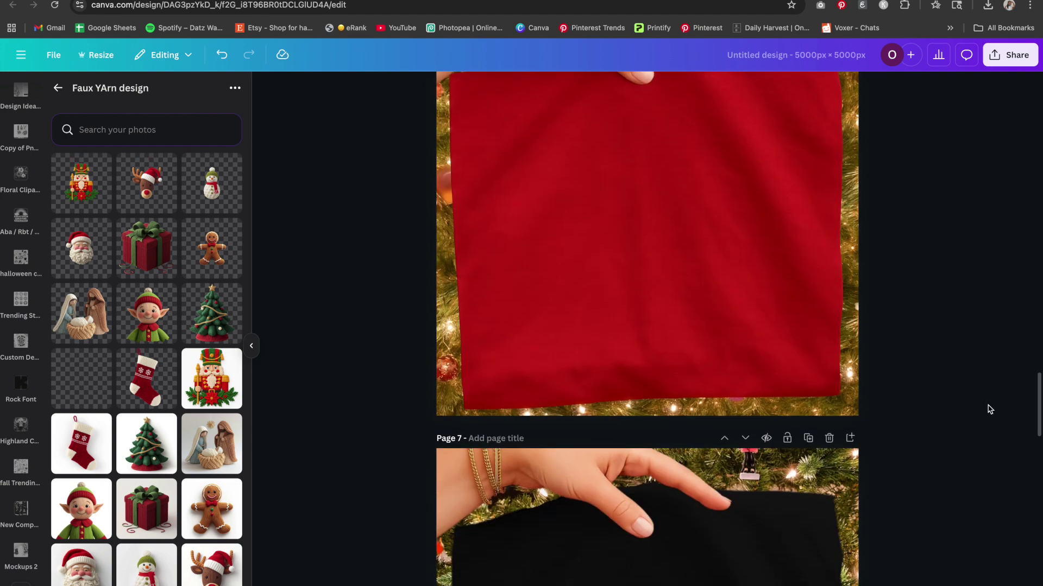
scroll(989, 409, "down", 6)
scroll(989, 409, "down", 4)
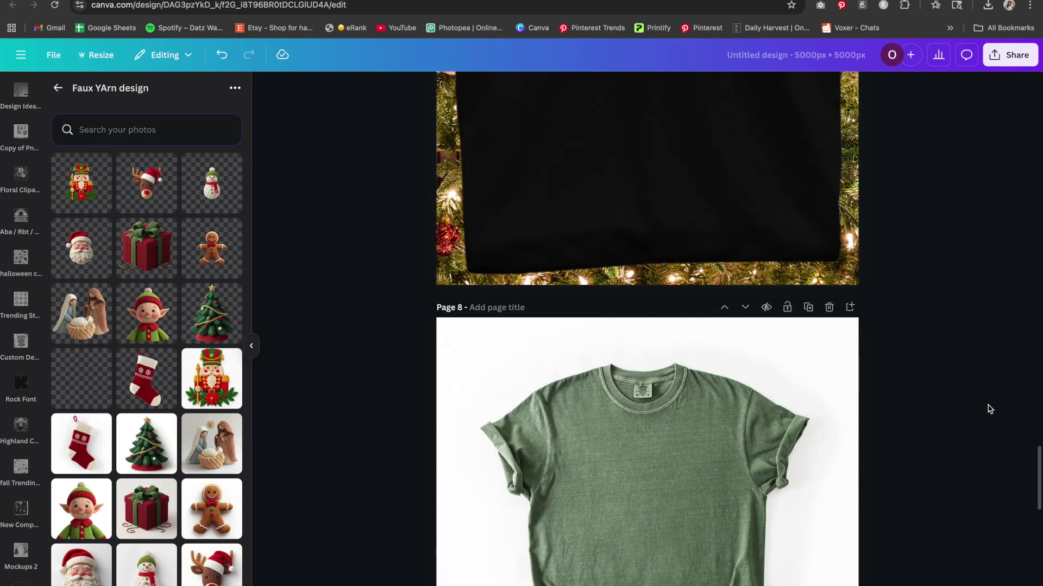
scroll(989, 409, "up", 20)
scroll(982, 404, "up", 2)
scroll(980, 405, "down", 8)
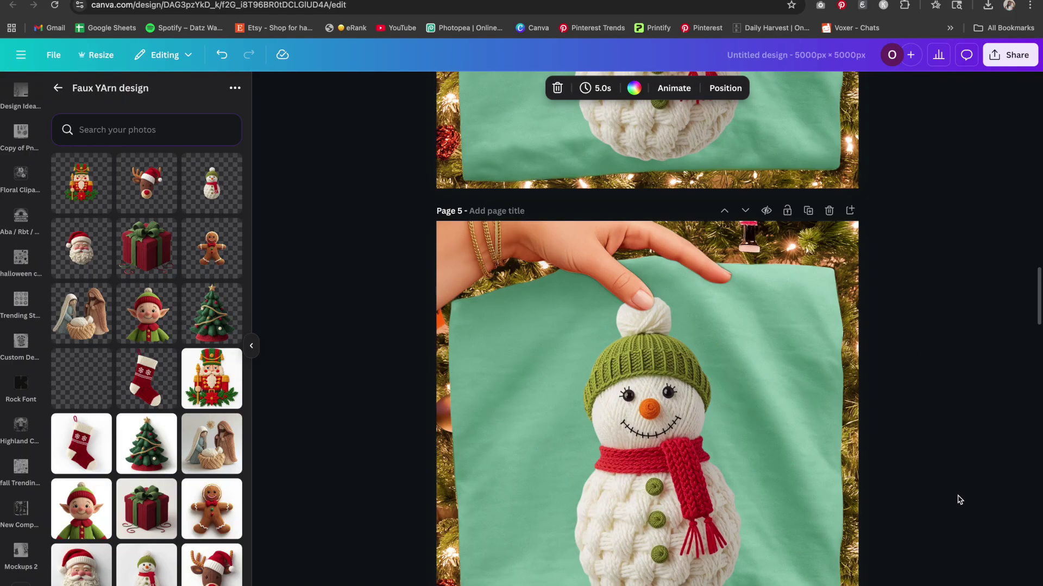
scroll(960, 499, "down", 2)
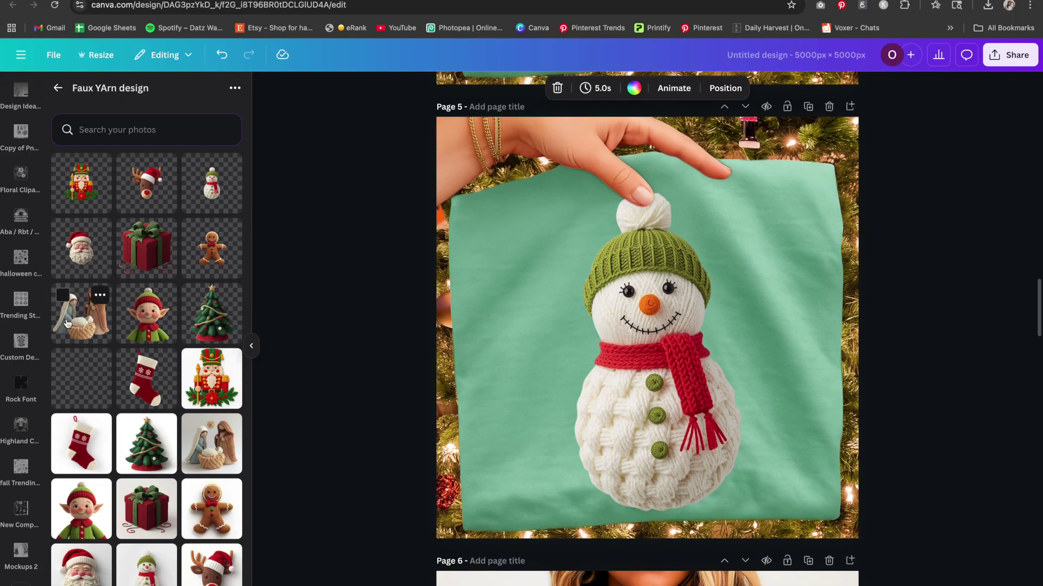
Step: Replace the snowman with the knitted nativity scene, widened, straightened and nudged into place
left_click_drag(367, 323, 656, 321)
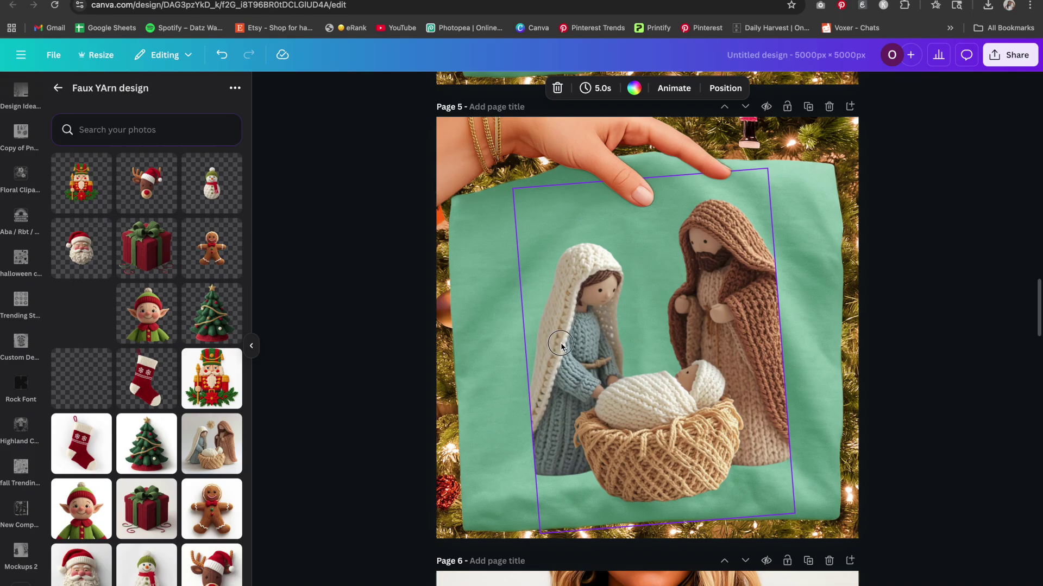
left_click_drag(788, 340, 827, 337)
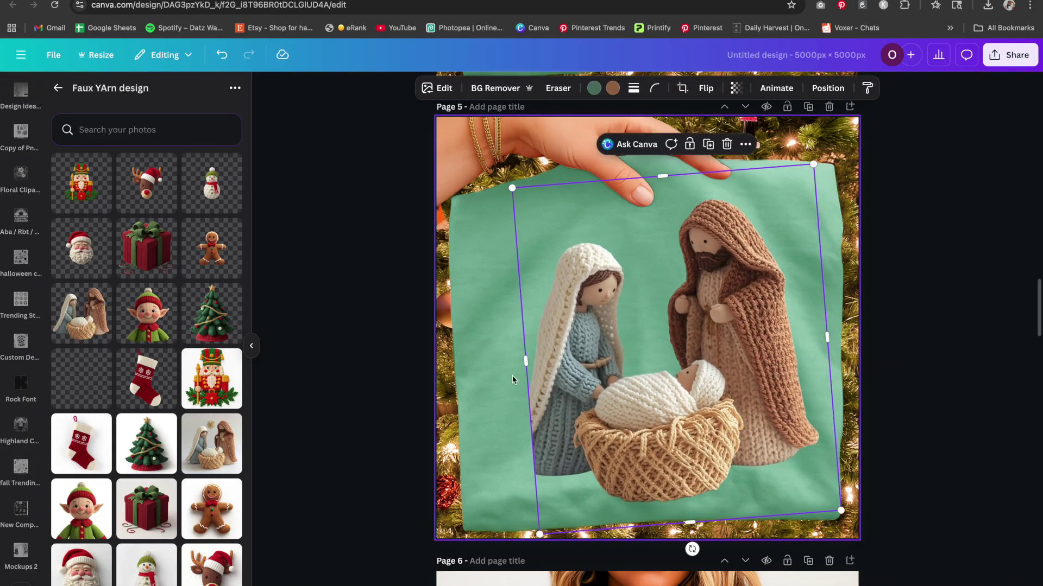
left_click_drag(520, 363, 485, 364)
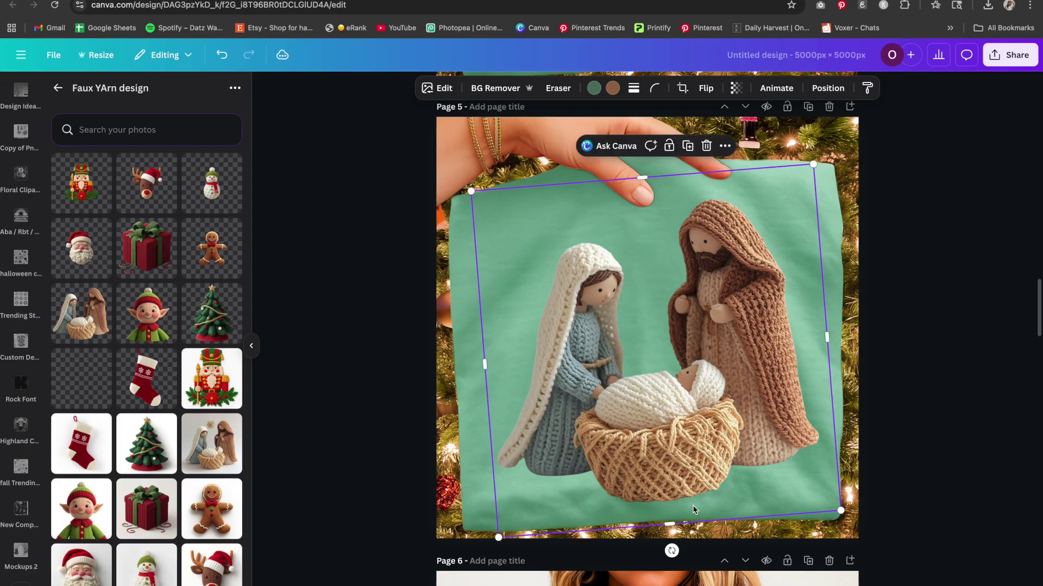
left_click_drag(671, 559, 664, 558)
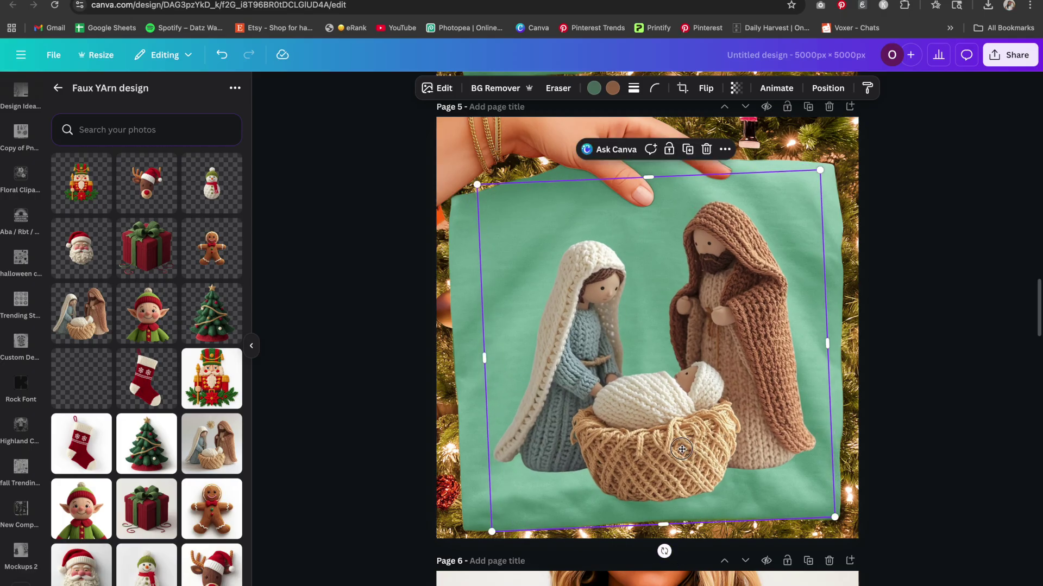
left_click_drag(682, 449, 673, 447)
left_click(984, 343)
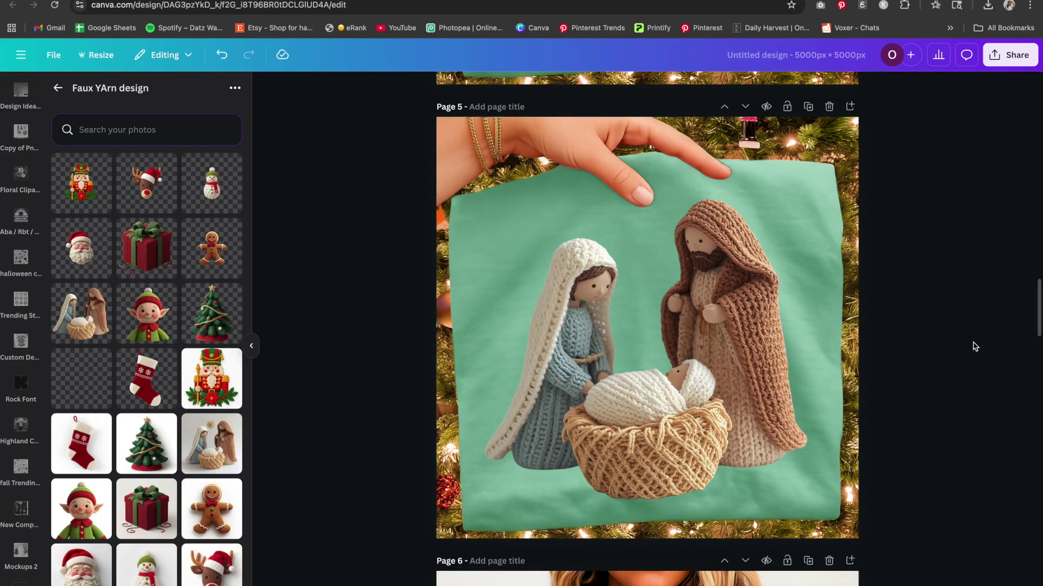
Step: Duplicate the Santa sweatshirt page
scroll(972, 343, "down", 10)
scroll(967, 335, "up", 5)
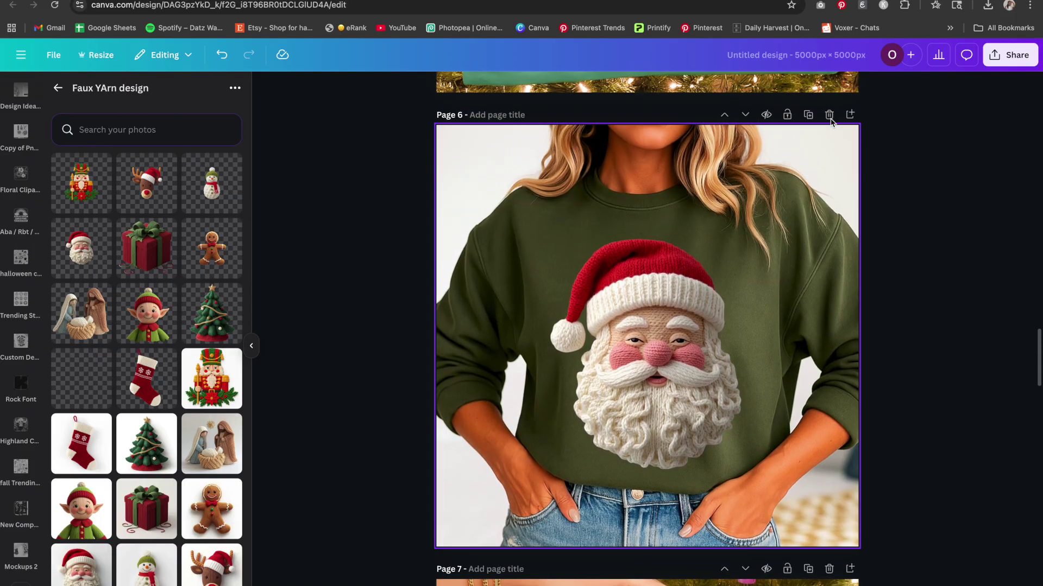
left_click(808, 114)
Step: Swap the Santa on the copied page for the knitted stocking, shrunk and centred on the chest
left_click_drag(646, 337, 228, 342)
left_click(147, 379)
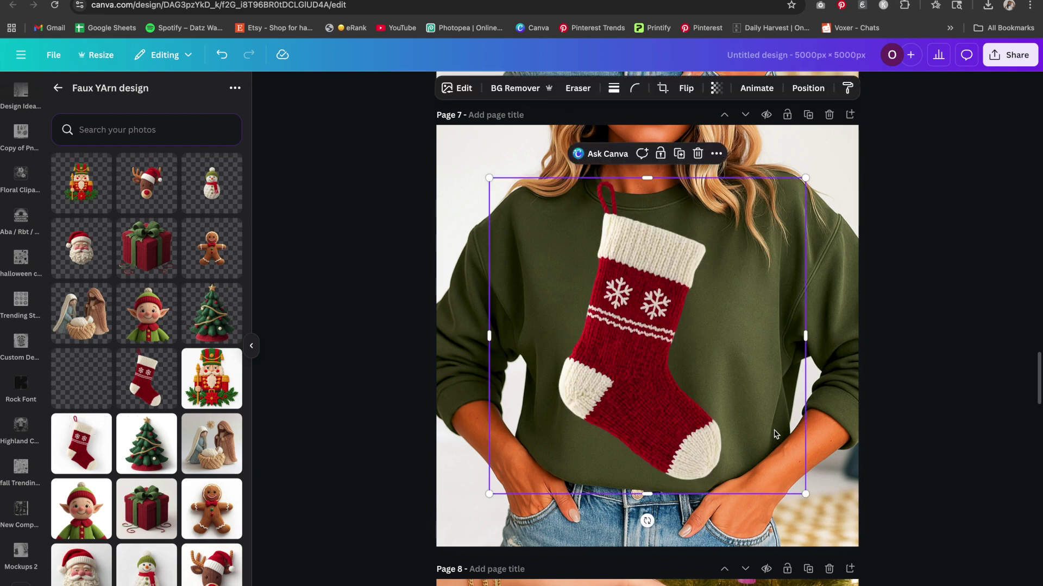
left_click_drag(807, 495, 784, 477)
left_click_drag(659, 396, 656, 396)
left_click(972, 304)
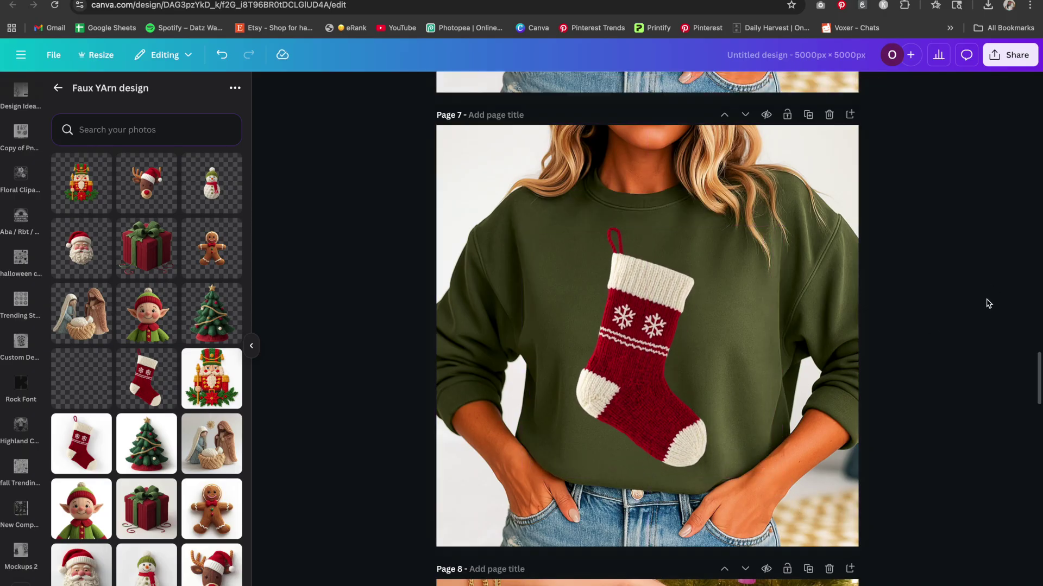
scroll(389, 324, "down", 12)
scroll(633, 389, "down", 10)
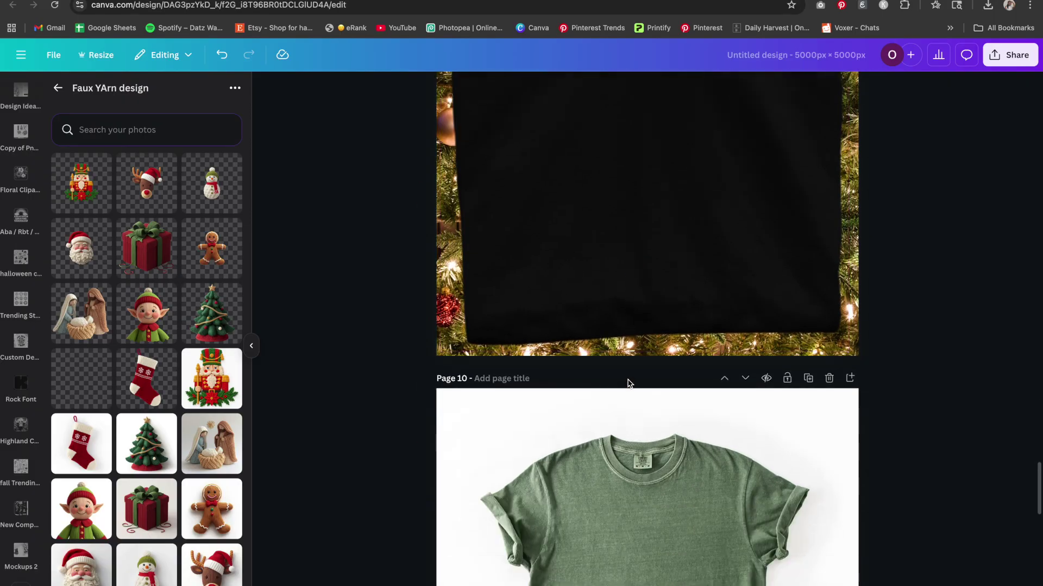
scroll(627, 383, "down", 10)
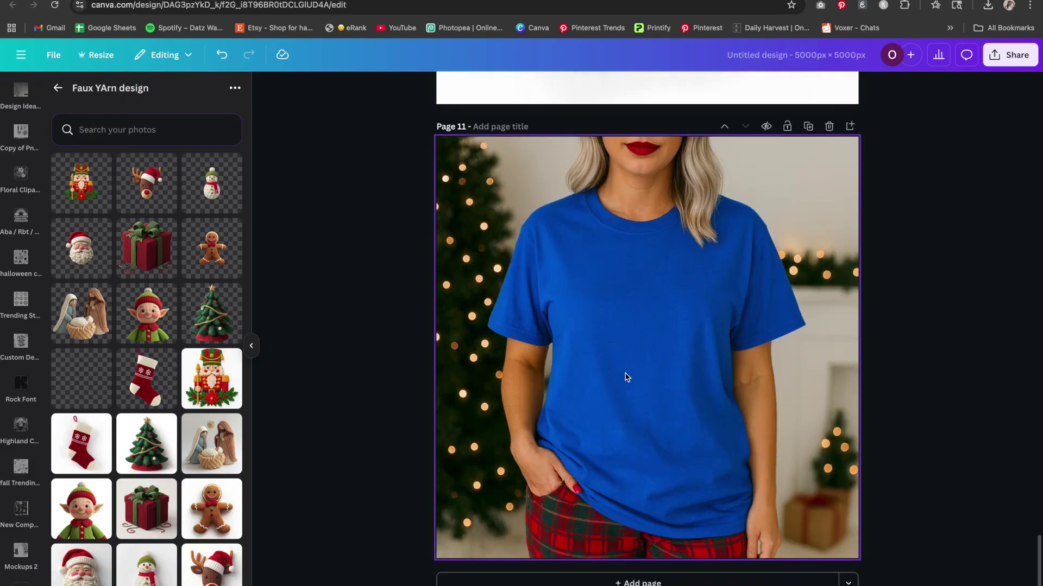
Step: Add the knitted nutcracker to Page 11's blue T-shirt, shrink it and centre it on the chest
left_click(75, 208)
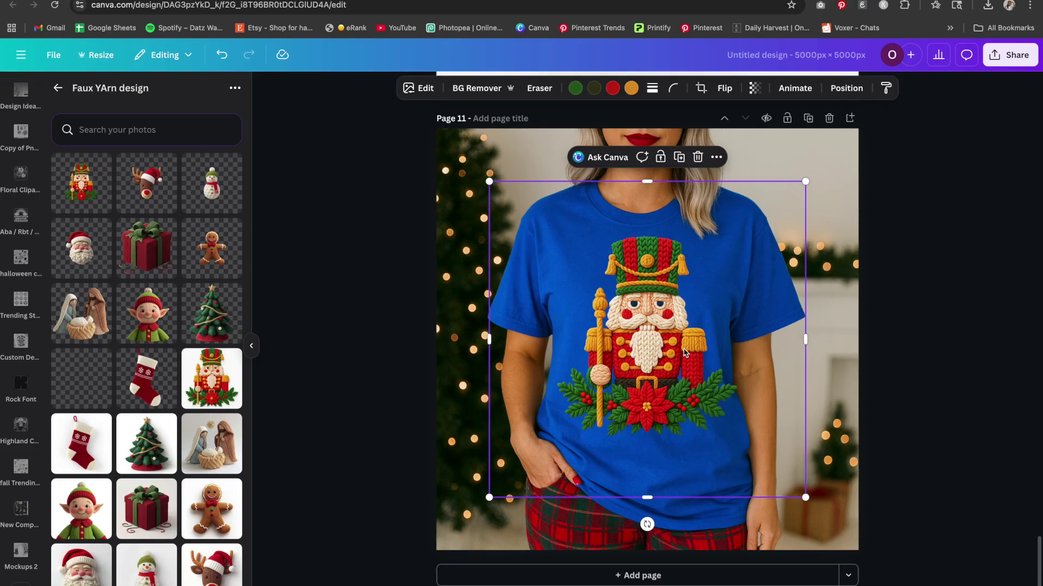
left_click_drag(793, 489, 746, 438)
left_click_drag(655, 372, 660, 385)
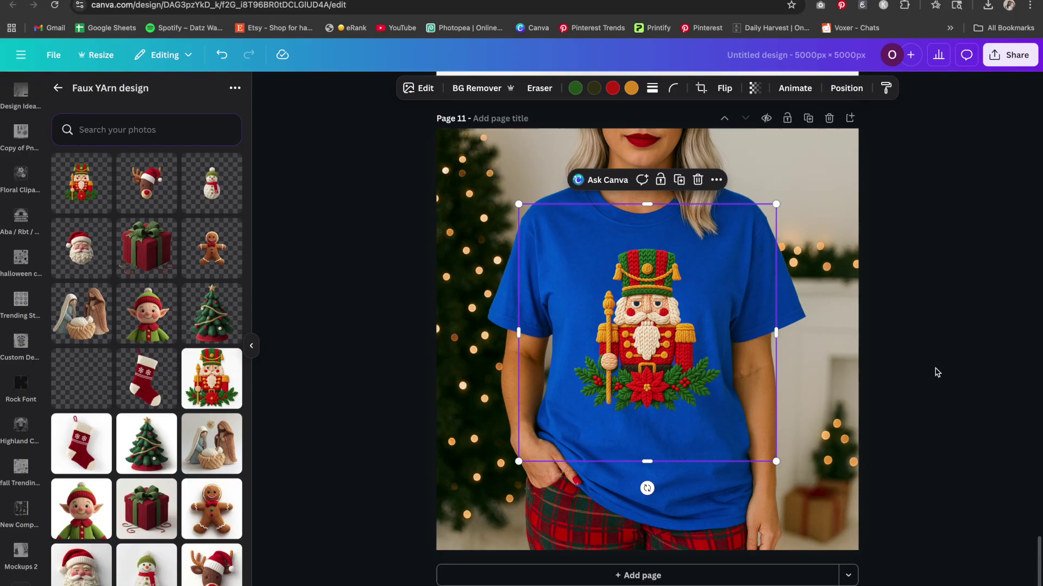
scroll(937, 371, "up", 20)
scroll(938, 371, "up", 20)
scroll(923, 370, "down", 5)
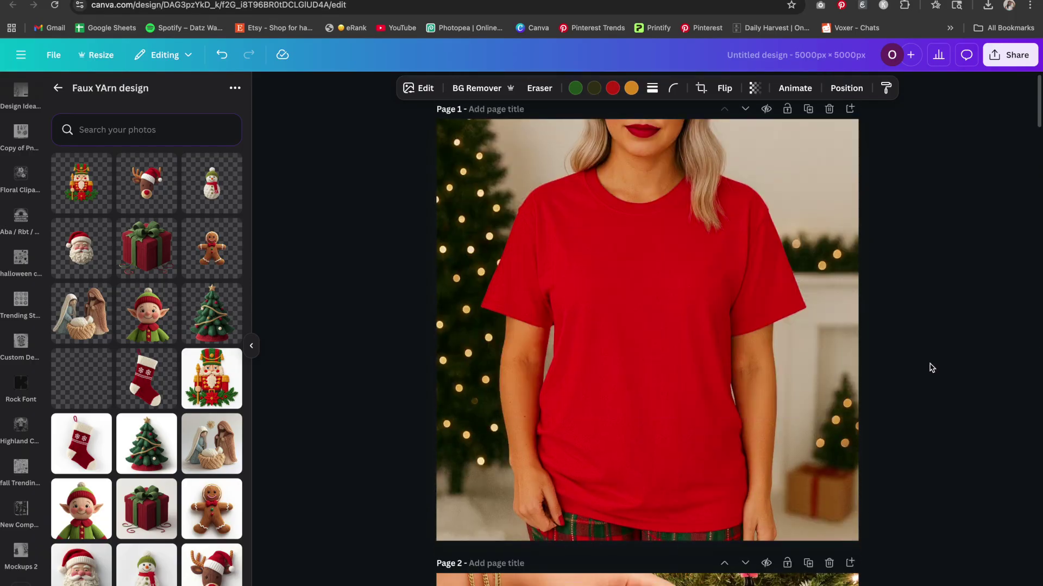
Step: Duplicate the reindeer cream-shirt page and replace the reindeer with the knitted nutcracker
scroll(918, 370, "up", 5)
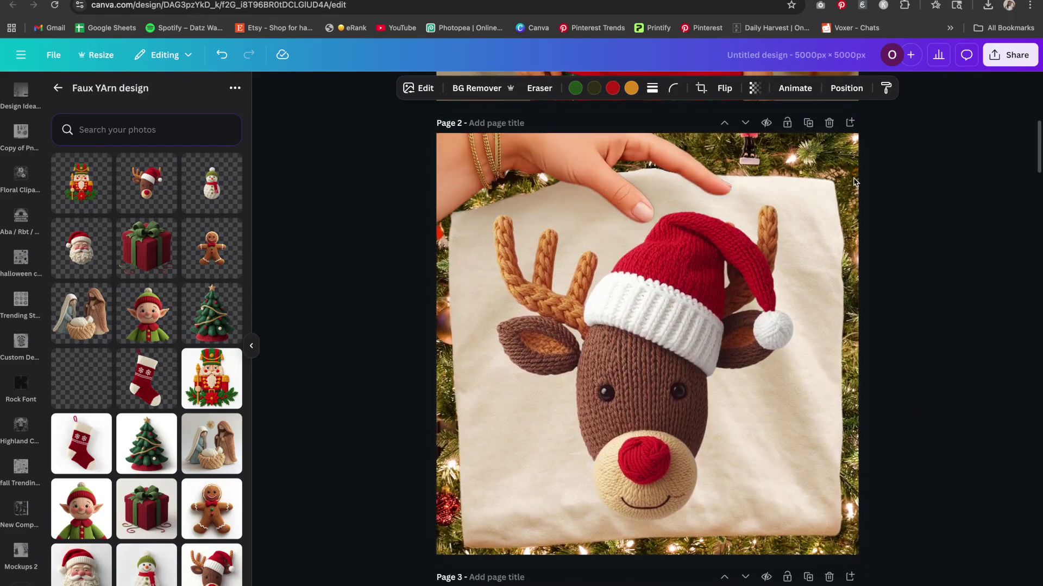
left_click(810, 123)
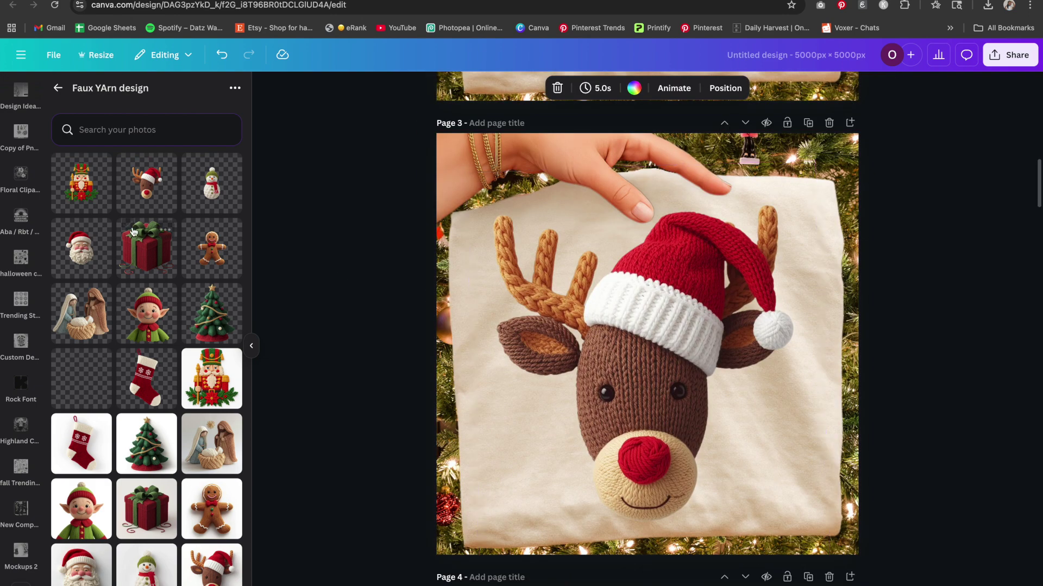
left_click_drag(335, 270, 577, 331)
Step: Enlarge the nutcracker to cover the cream shirt and nudge it into position
left_click(718, 293)
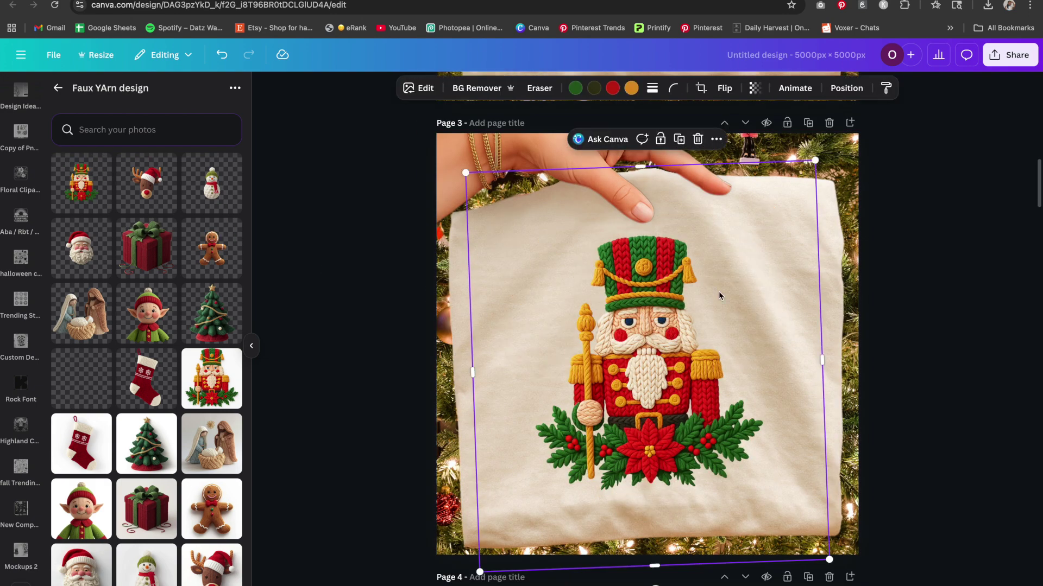
left_click_drag(812, 161, 885, 102)
left_click_drag(654, 353, 616, 424)
left_click_drag(857, 129, 872, 108)
left_click_drag(709, 355, 704, 356)
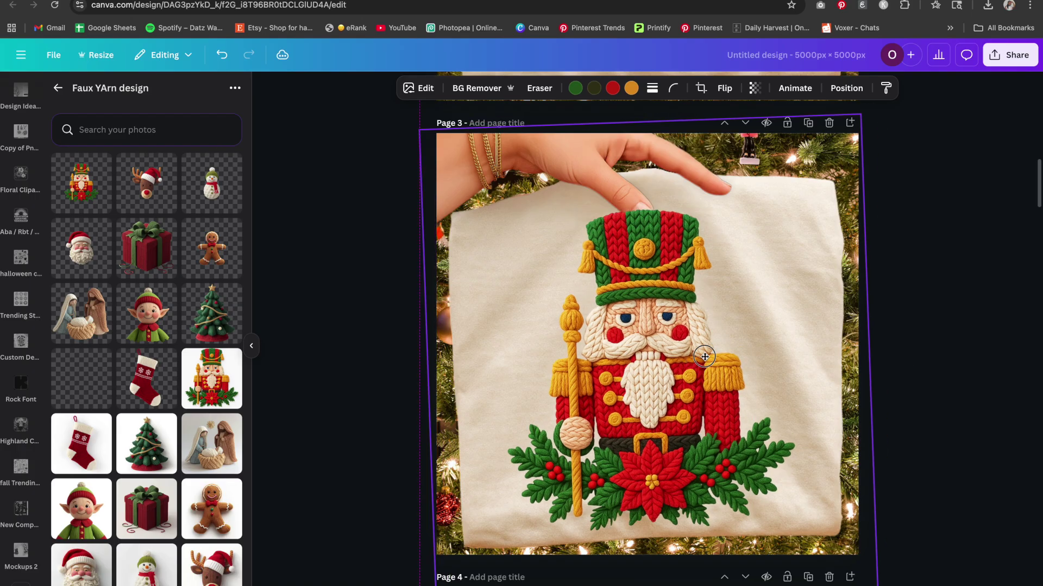